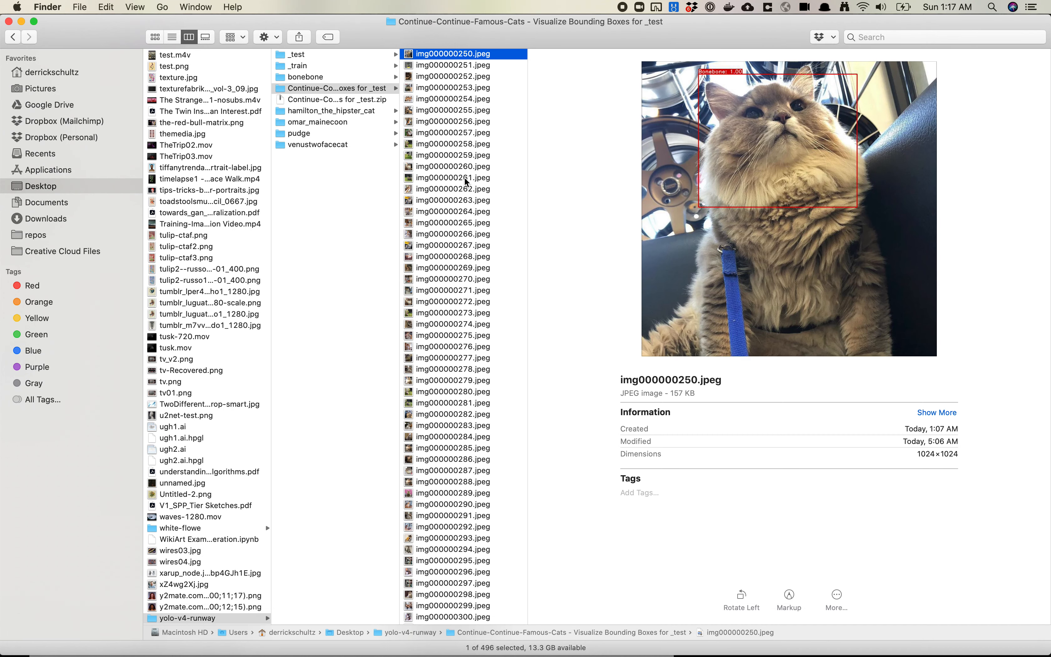
Step: Preview the annotated test images one after another from img000000250.jpeg onward, examining the bounding boxes and cat labels
{"action": "key", "text": "space"}
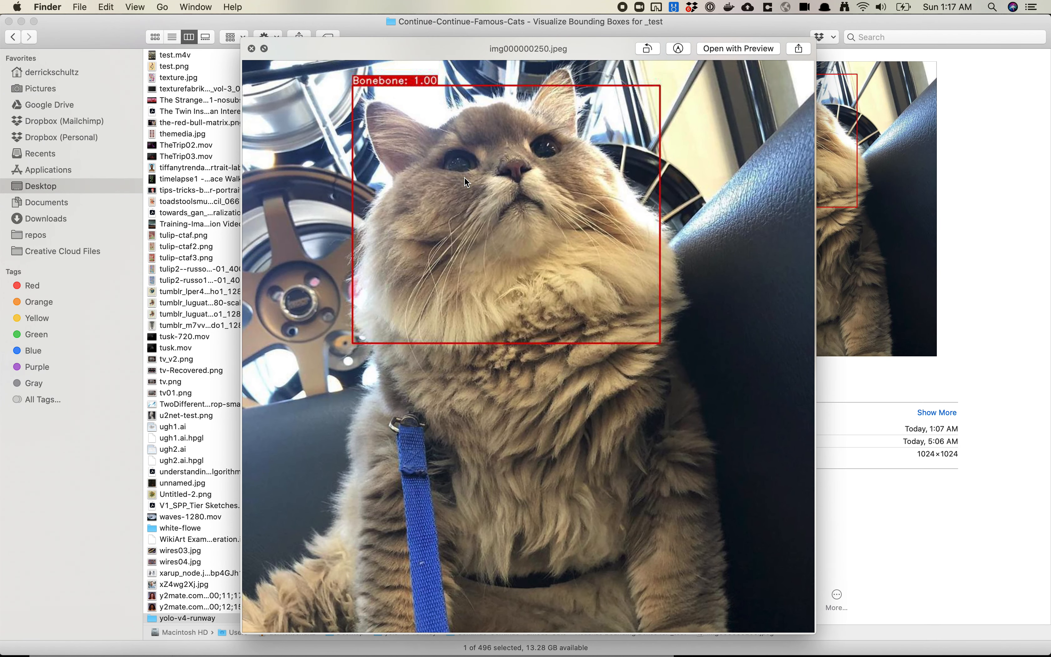
{"action": "key", "text": "Down"}
{"action": "key", "text": "Down"}
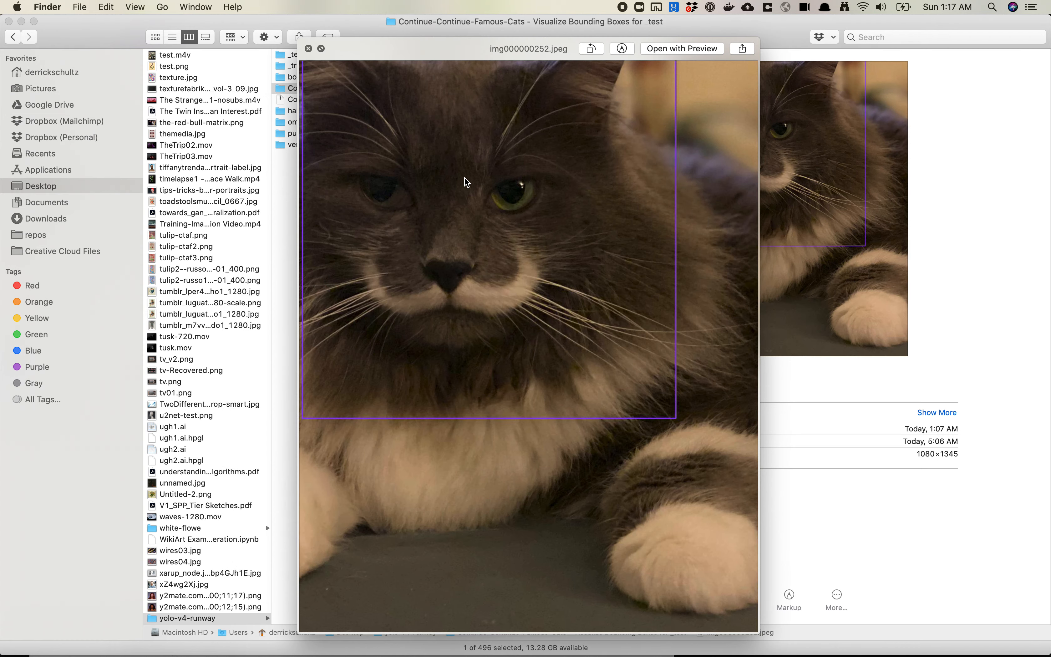
{"action": "key", "text": "Down"}
{"action": "key", "text": "Down"}
{"action": "key", "text": "Down"}
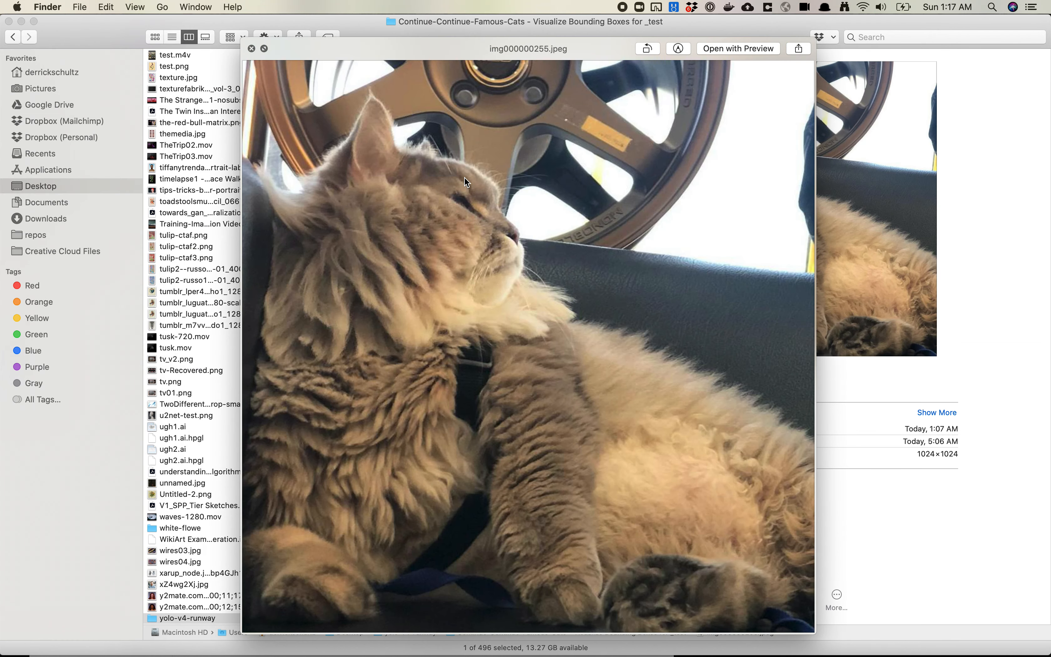
{"action": "key", "text": "Down"}
{"action": "key", "text": "Down"}
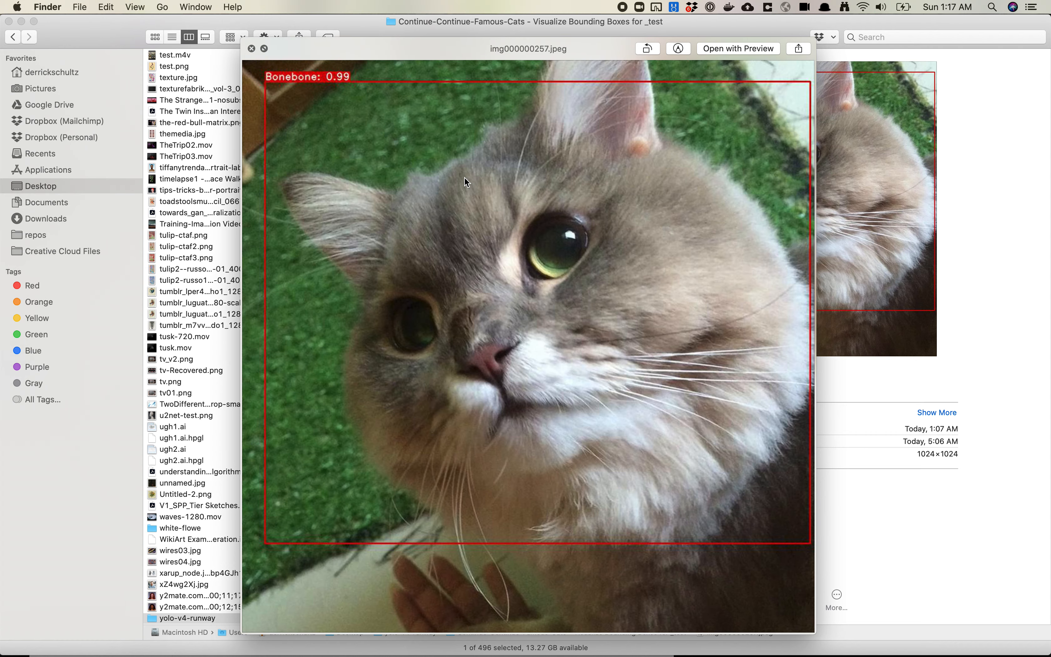
{"action": "key", "text": "Up"}
{"action": "key", "text": "Down"}
{"action": "key", "text": "Down"}
{"action": "key", "text": "Down"}
{"action": "key", "text": "Down"}
{"action": "key", "text": "Down"}
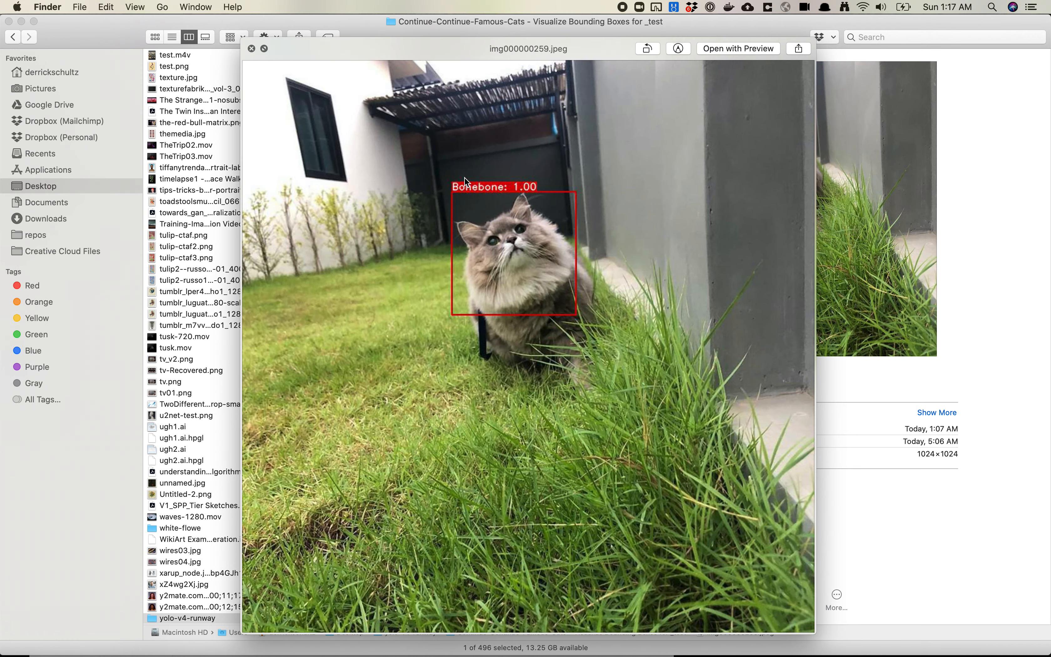
{"action": "key", "text": "Down"}
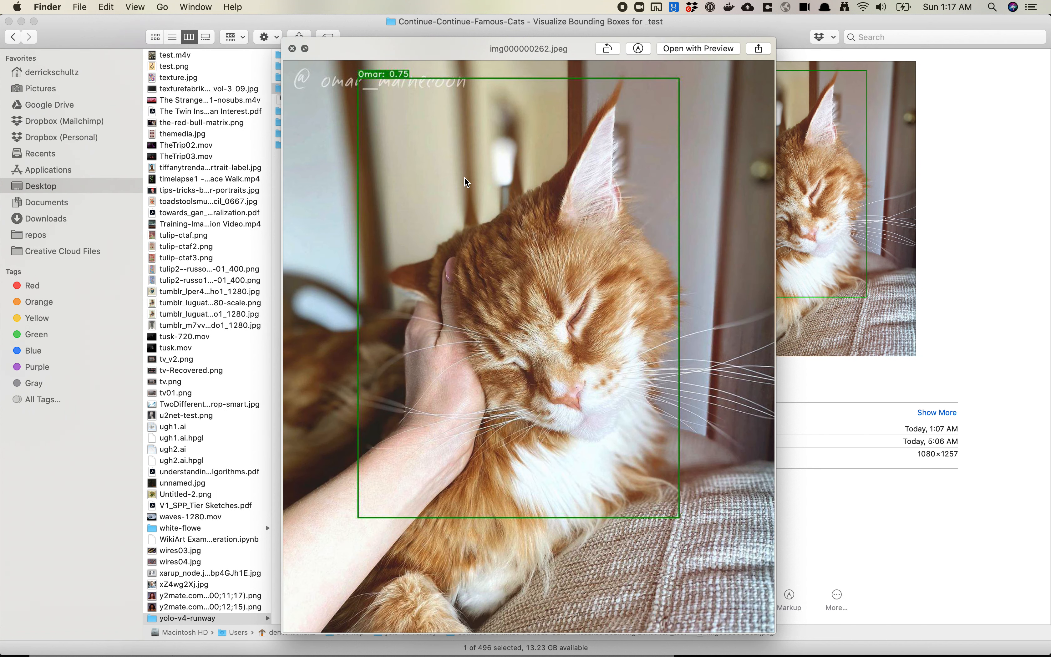
{"action": "key", "text": "Down"}
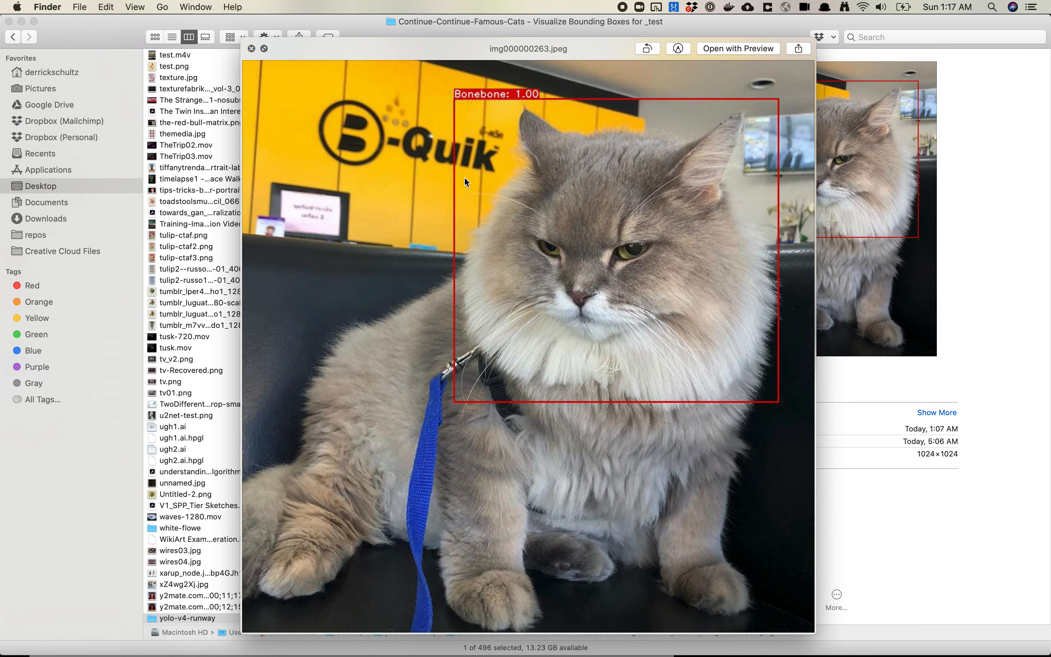
{"action": "key", "text": "Down"}
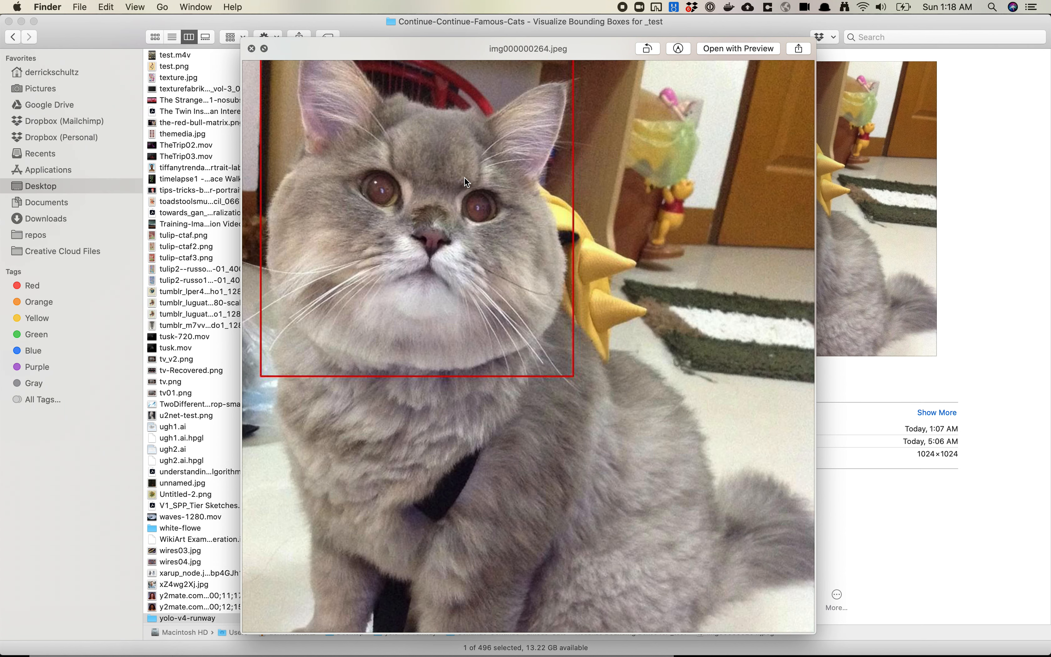
{"action": "key", "text": "Down"}
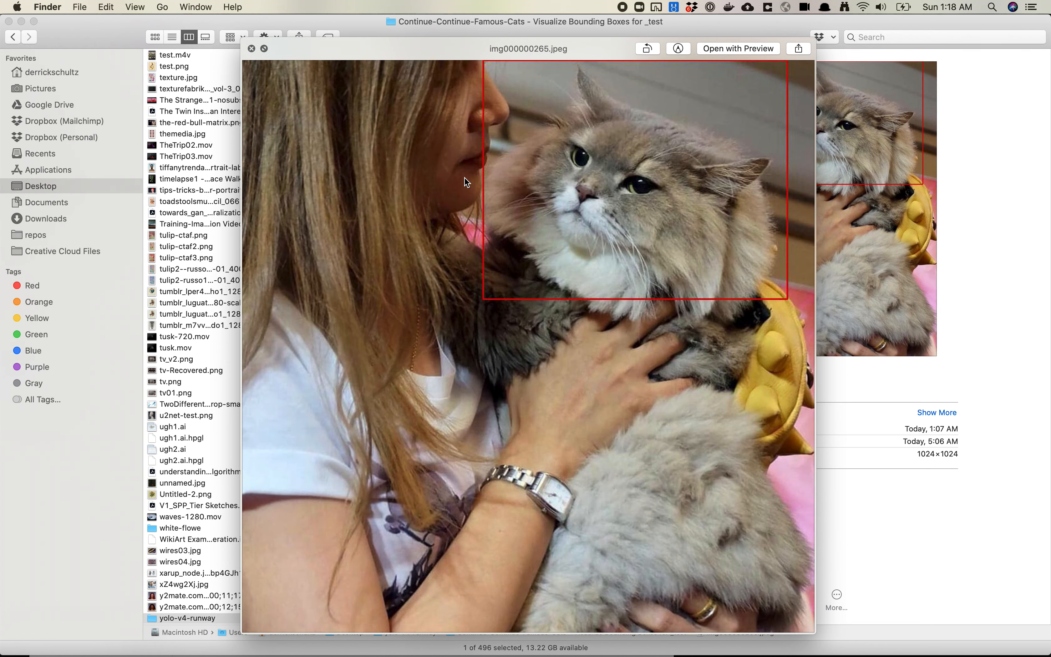
{"action": "key", "text": "Down"}
{"action": "key", "text": "Down"}
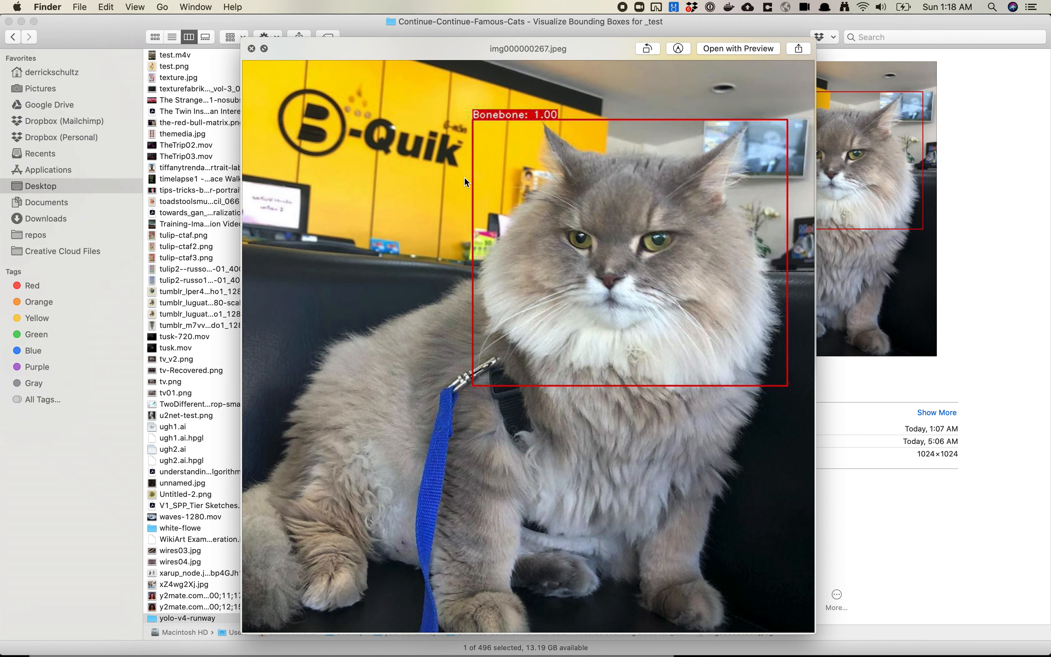
{"action": "key", "text": "Down"}
{"action": "key", "text": "Down"}
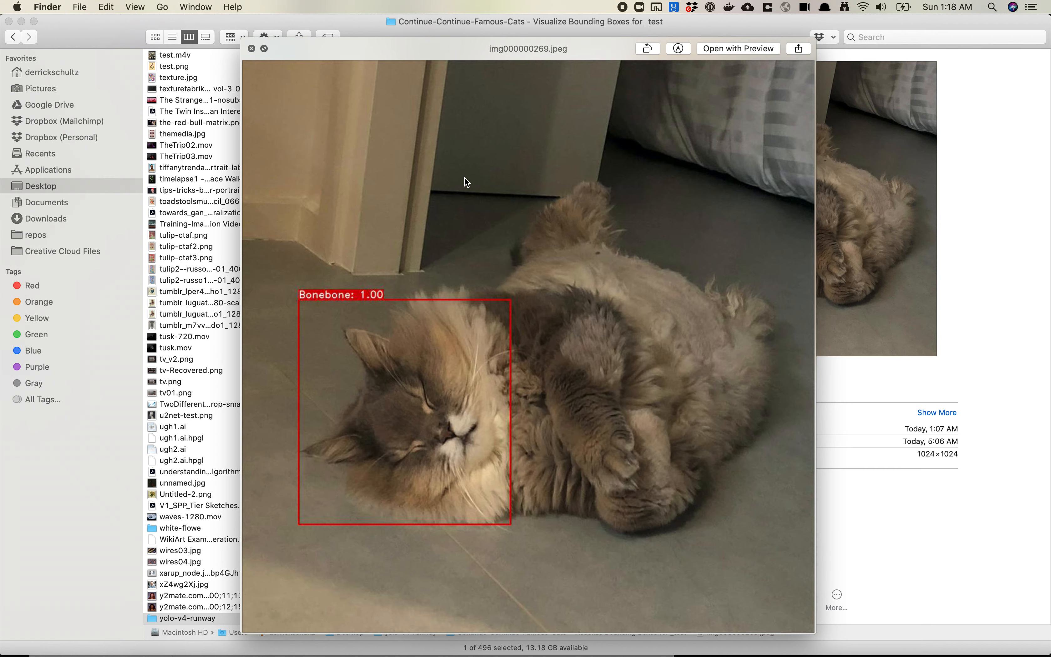
{"action": "key", "text": "Down"}
{"action": "key", "text": "Down"}
{"action": "key", "text": "Down"}
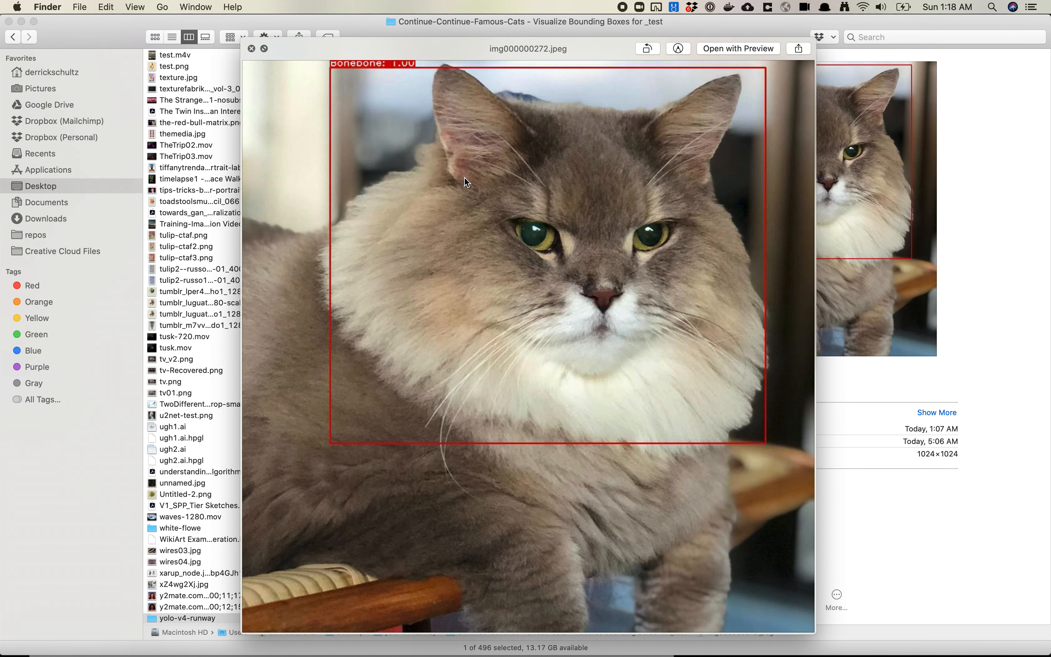
{"action": "key", "text": "Down"}
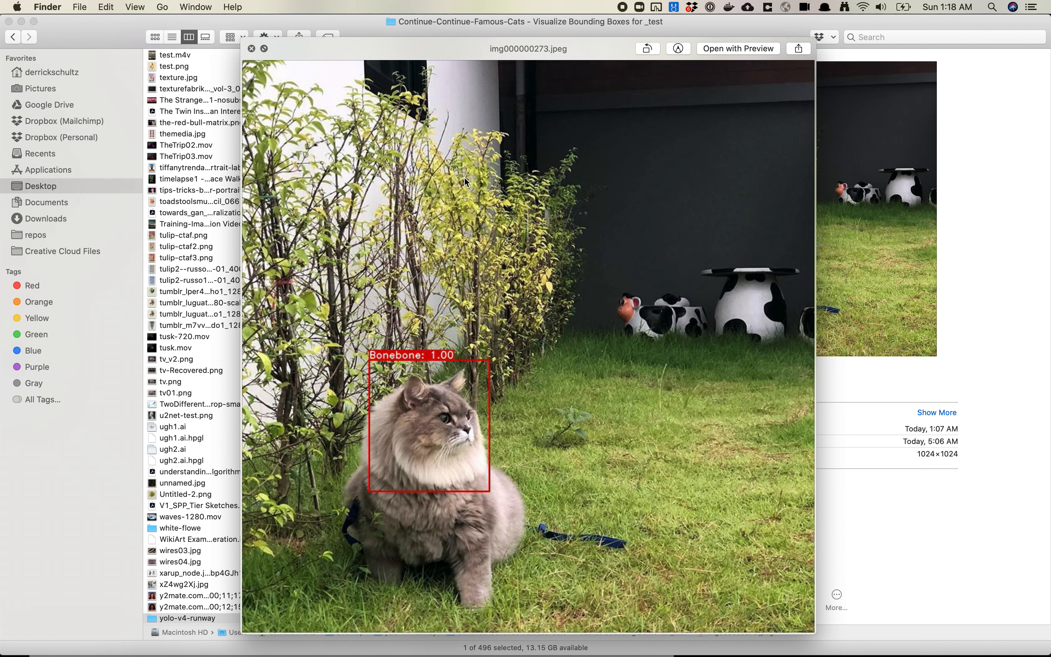
{"action": "key", "text": "Down"}
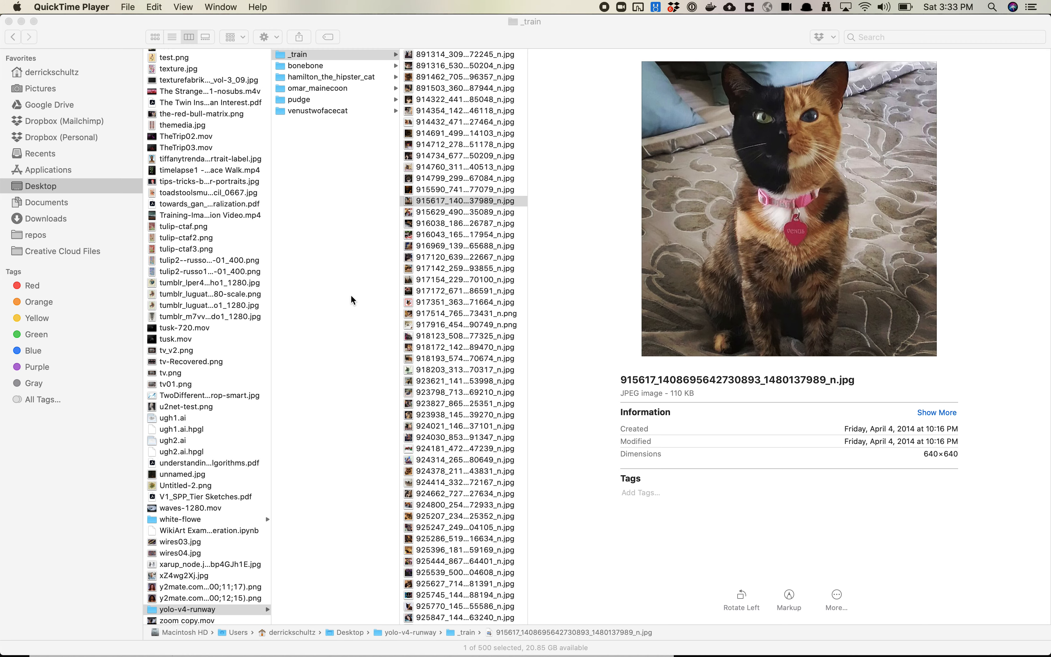
Step: Open the bonebone folder in yolo-v4-runway and preview its first few cat photos
{"action": "left_click", "coordinate": [304, 68]}
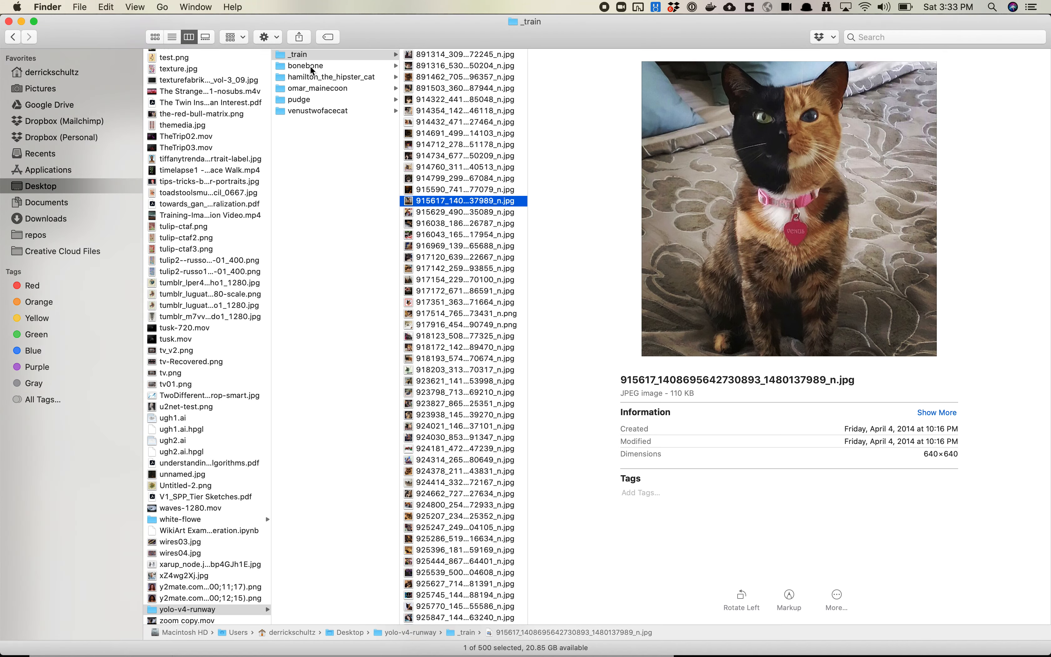
{"action": "left_click", "coordinate": [305, 66]}
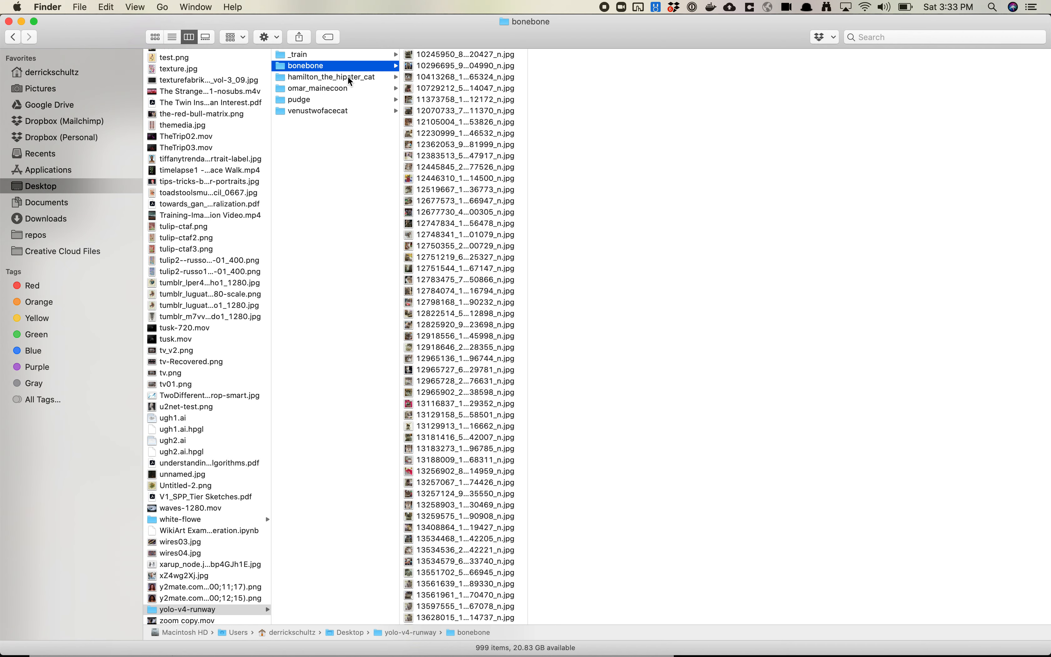
{"action": "left_click", "coordinate": [419, 65]}
{"action": "key", "text": "space"}
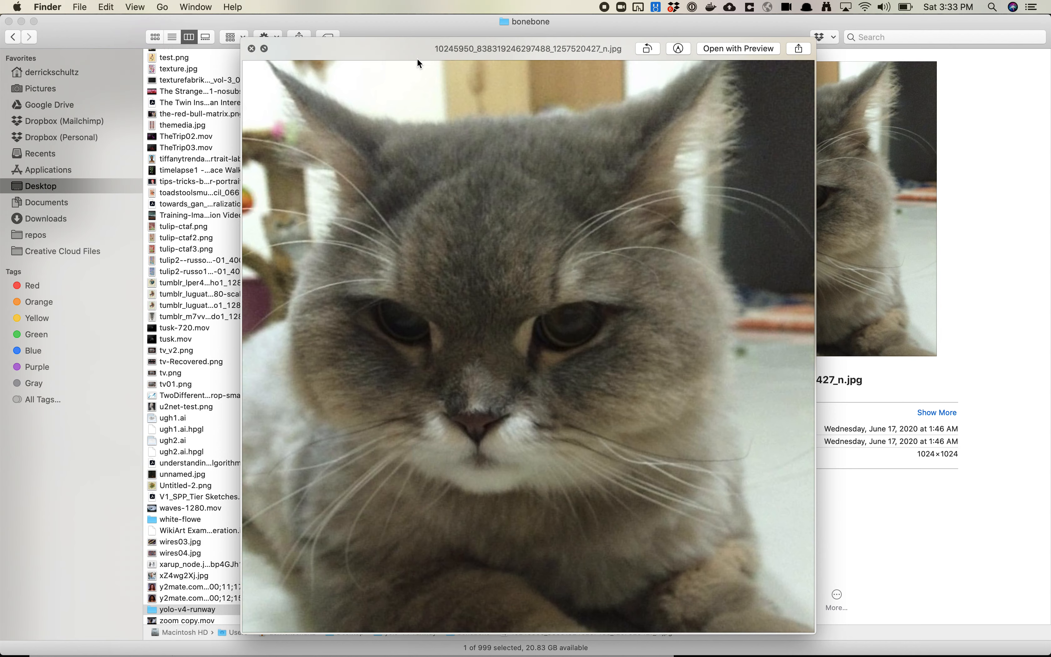
{"action": "key", "text": "Down"}
{"action": "key", "text": "space"}
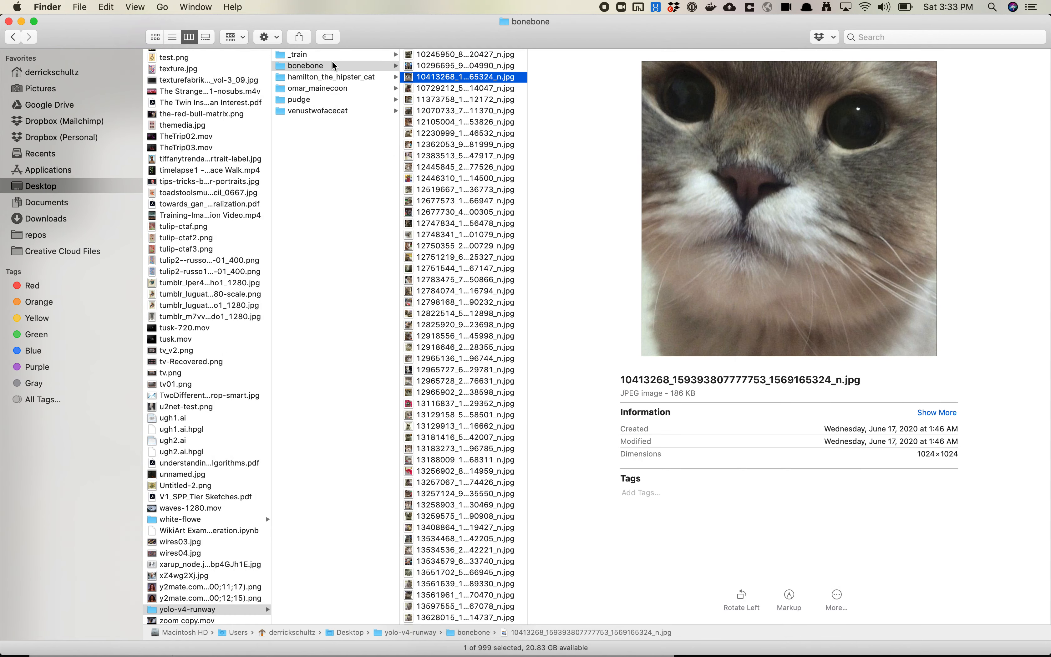
Step: Open the hamilton_the_hipster_cat folder and preview its first four photos at full size
{"action": "left_click", "coordinate": [319, 78]}
{"action": "key", "text": "Right"}
{"action": "key", "text": "space"}
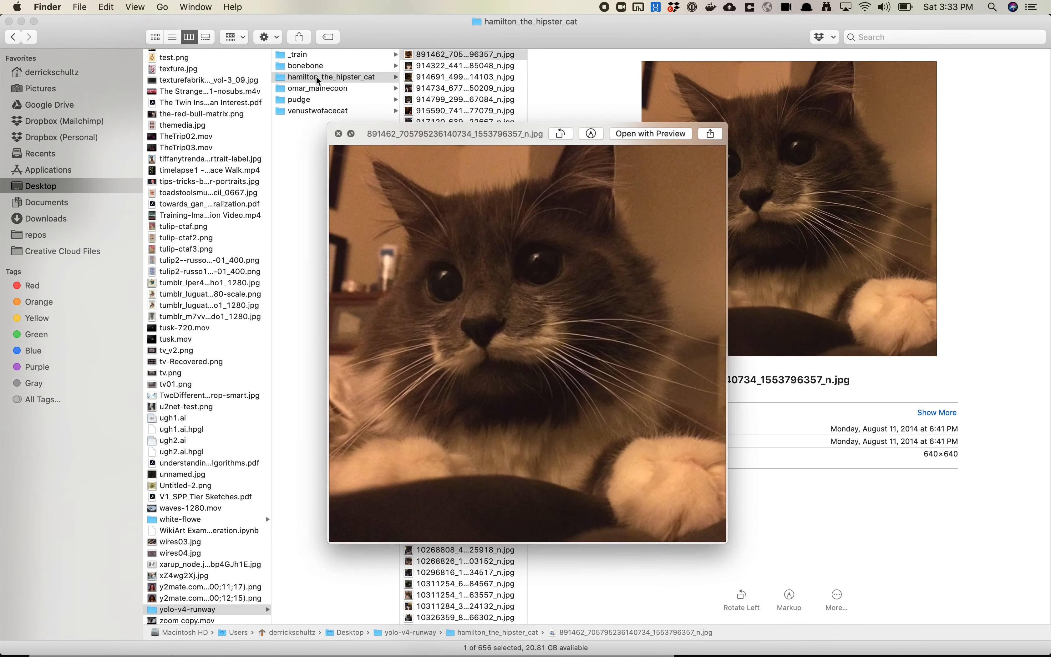
{"action": "key", "text": "Down"}
{"action": "key", "text": "Down"}
{"action": "key", "text": "Down"}
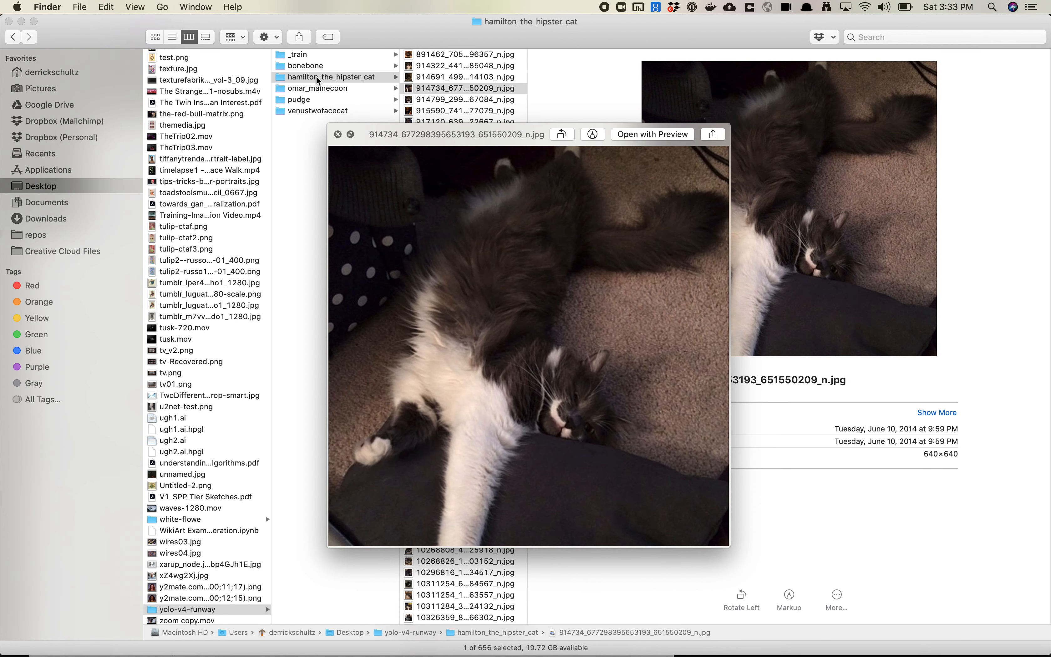
{"action": "key", "text": "space"}
Step: Open the omar_mainecoon folder and preview several of its first photos at full size
{"action": "left_click", "coordinate": [299, 88]}
{"action": "key", "text": "Right"}
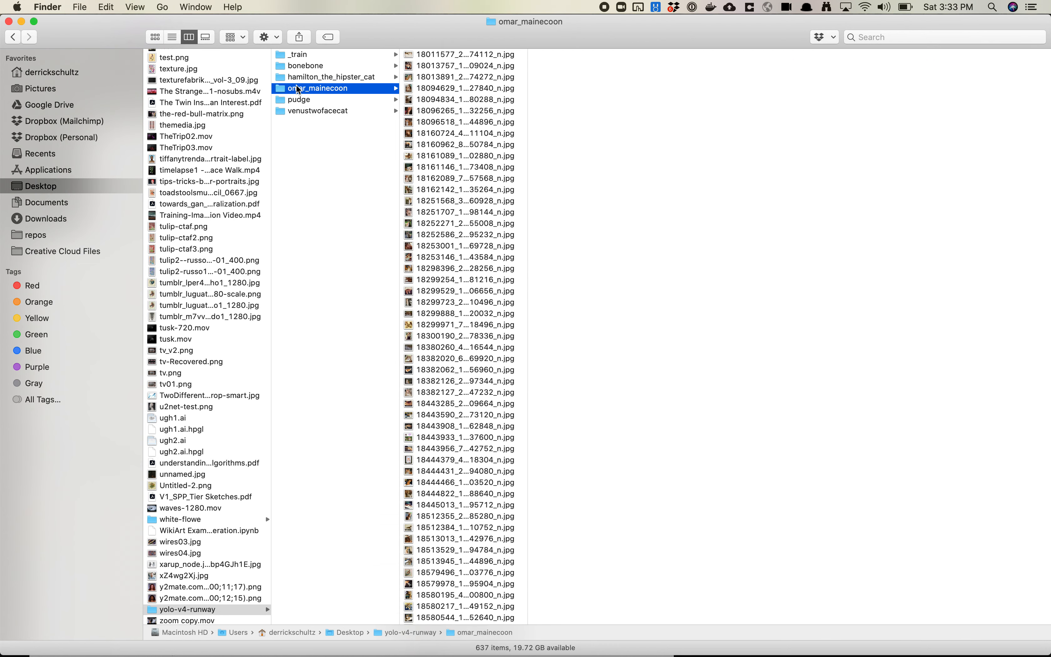
{"action": "key", "text": "Down"}
{"action": "key", "text": "space"}
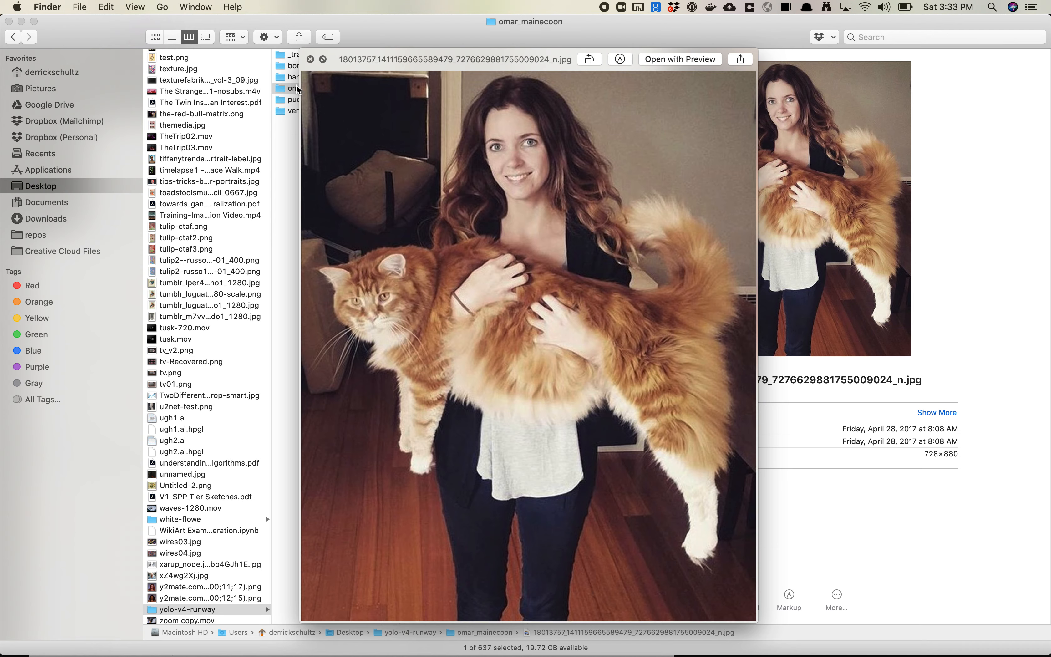
{"action": "key", "text": "Down"}
{"action": "key", "text": "Down"}
{"action": "key", "text": "Down"}
{"action": "key", "text": "Down"}
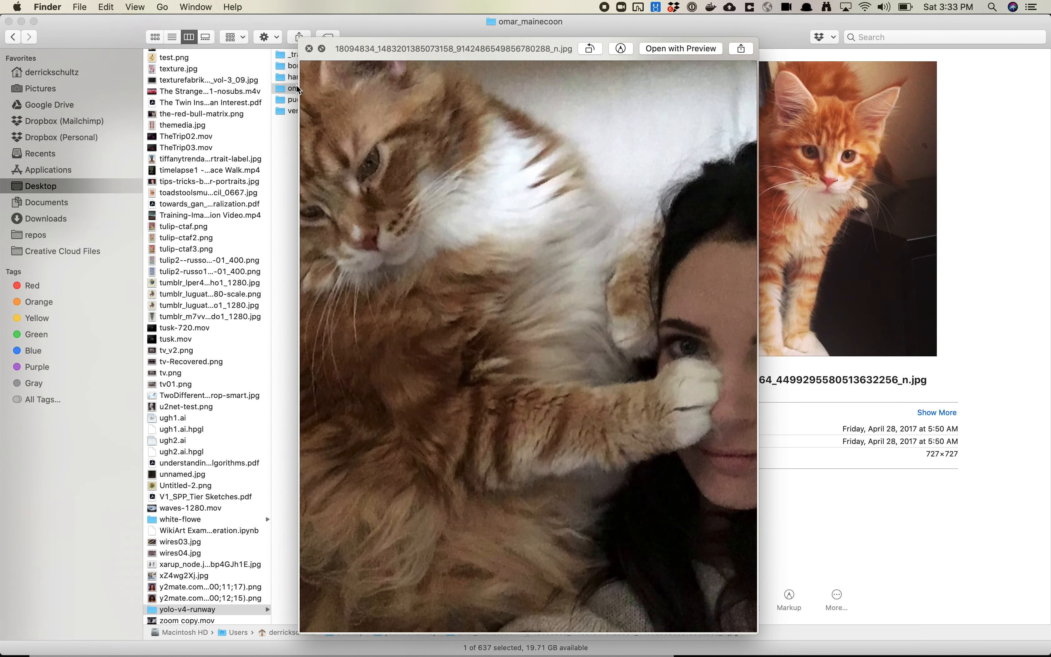
{"action": "key", "text": "space"}
Step: Open the exclude_1024-2048 subfolder of the pudge folder and preview its first few images
{"action": "left_click", "coordinate": [303, 100]}
{"action": "key", "text": "Right"}
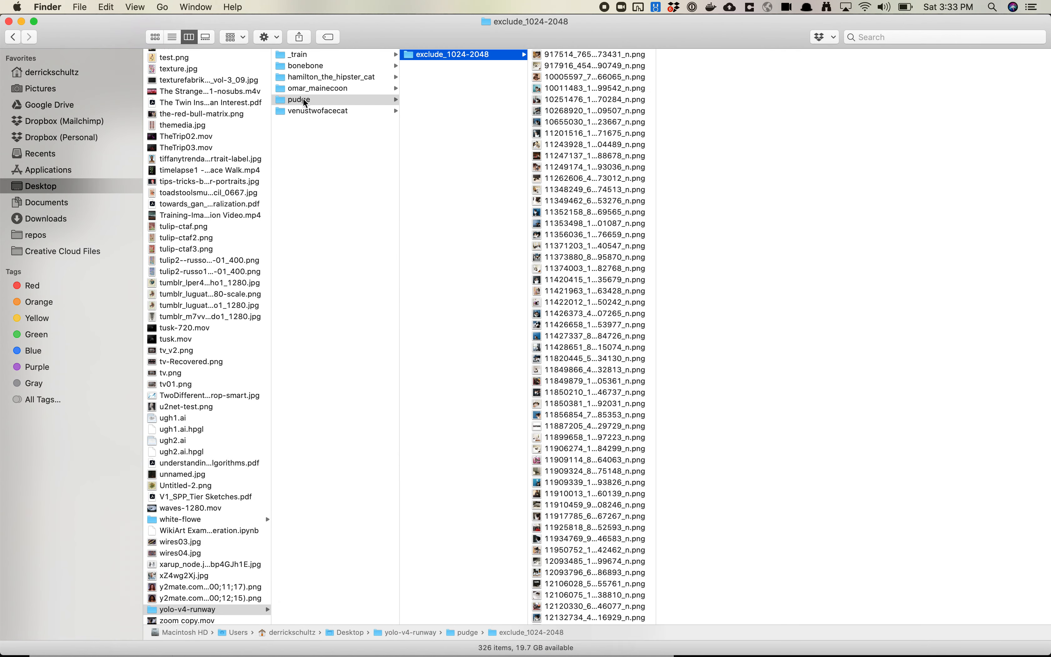
{"action": "key", "text": "Right"}
{"action": "key", "text": "space"}
{"action": "key", "text": "Down"}
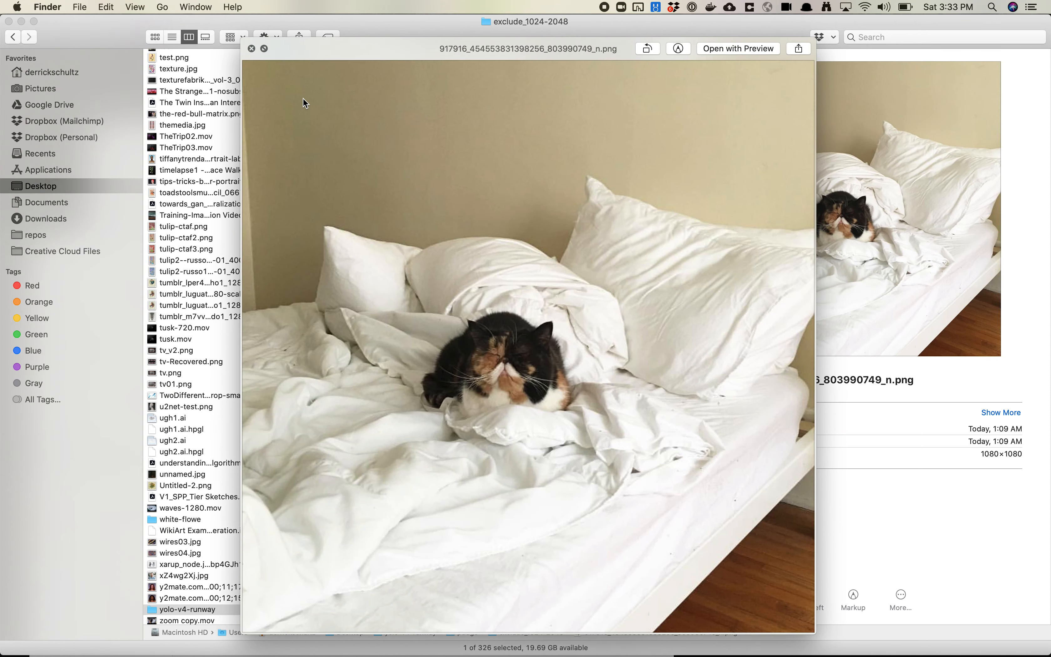
{"action": "key", "text": "Down"}
{"action": "key", "text": "Down"}
{"action": "key", "text": "Down"}
{"action": "key", "text": "Down"}
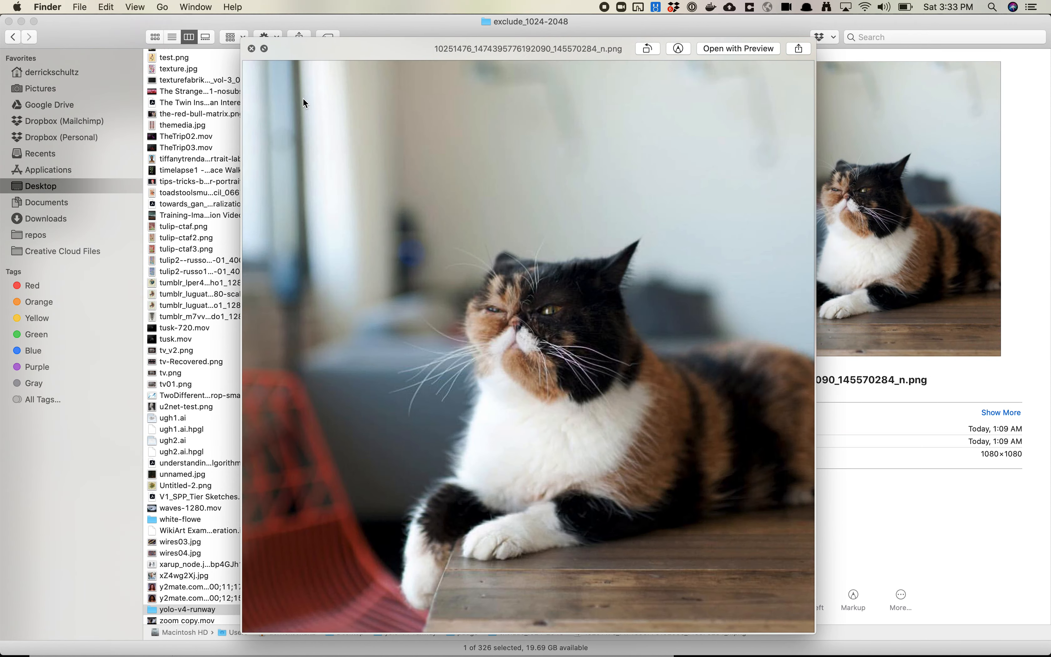
{"action": "key", "text": "space"}
Step: Open the venustwofacecat folder and preview its first five photos, including those showing more than one cat
{"action": "left_click", "coordinate": [311, 110]}
{"action": "key", "text": "Right"}
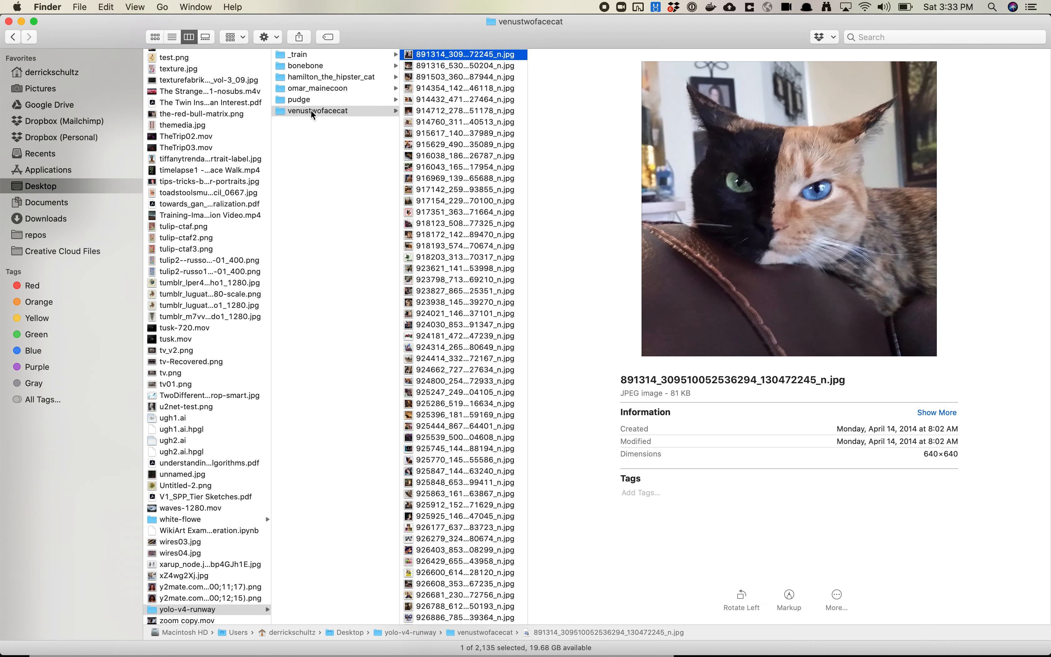
{"action": "key", "text": "space"}
{"action": "key", "text": "Down"}
{"action": "key", "text": "Down"}
{"action": "key", "text": "Down"}
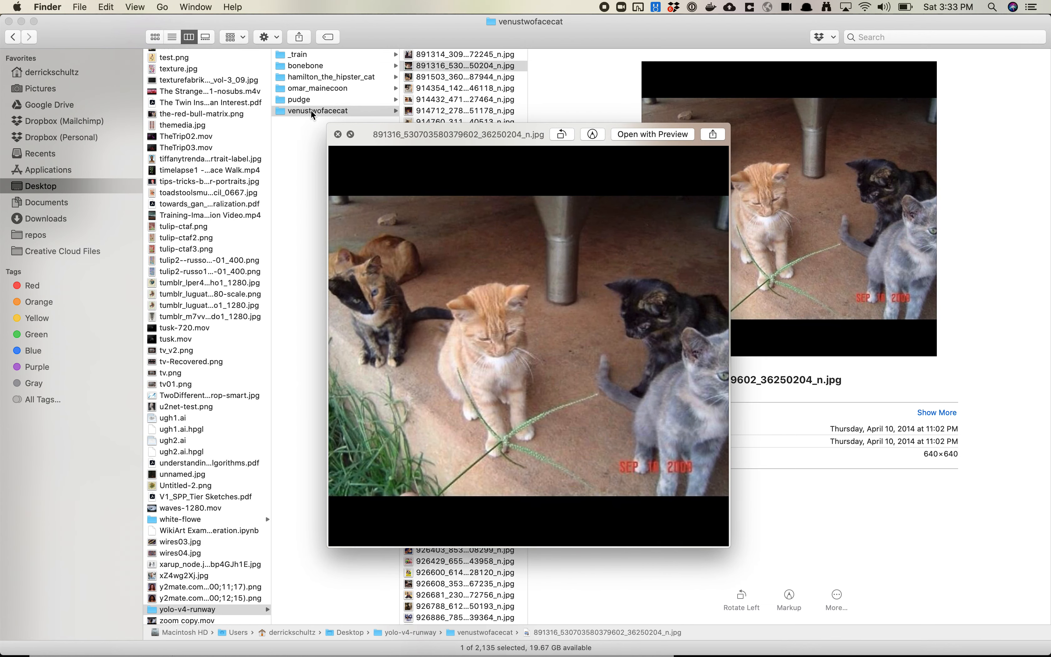
{"action": "key", "text": "Down"}
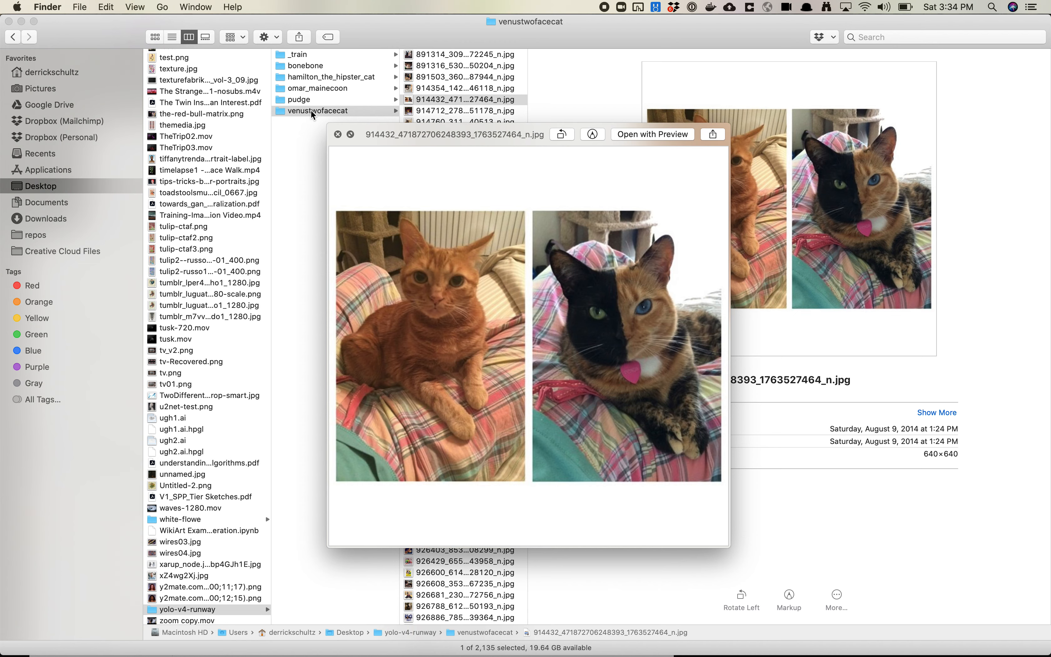
{"action": "key", "text": "space"}
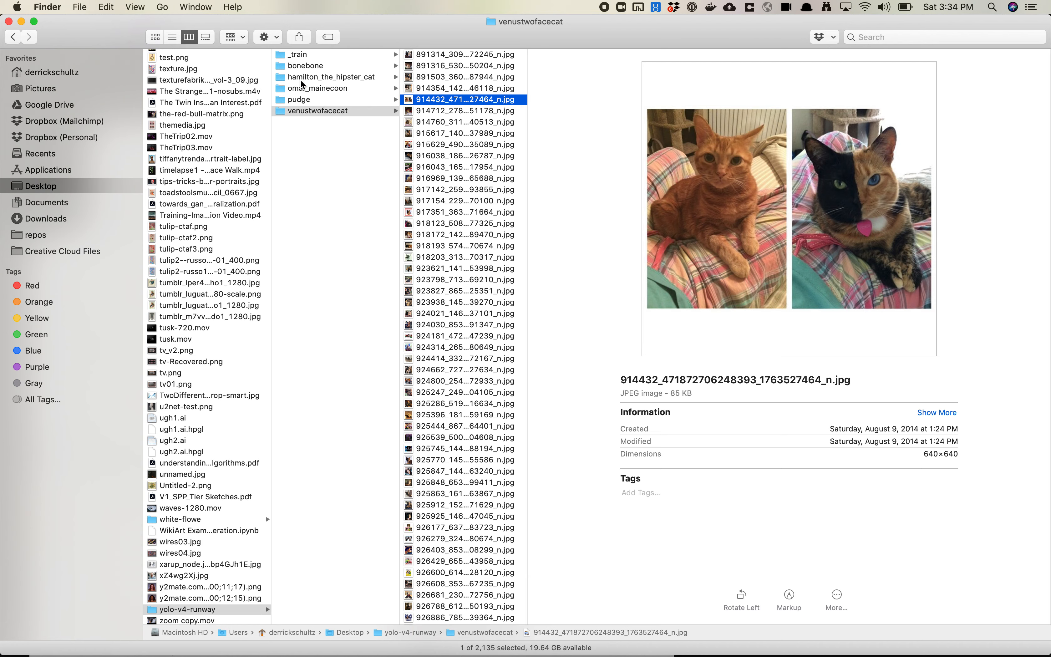
Step: Go through the cat folders from bonebone to venustwofacecat, including pudge's exclude_1024-2048 subfolder, to compare their image counts
{"action": "left_click", "coordinate": [322, 70]}
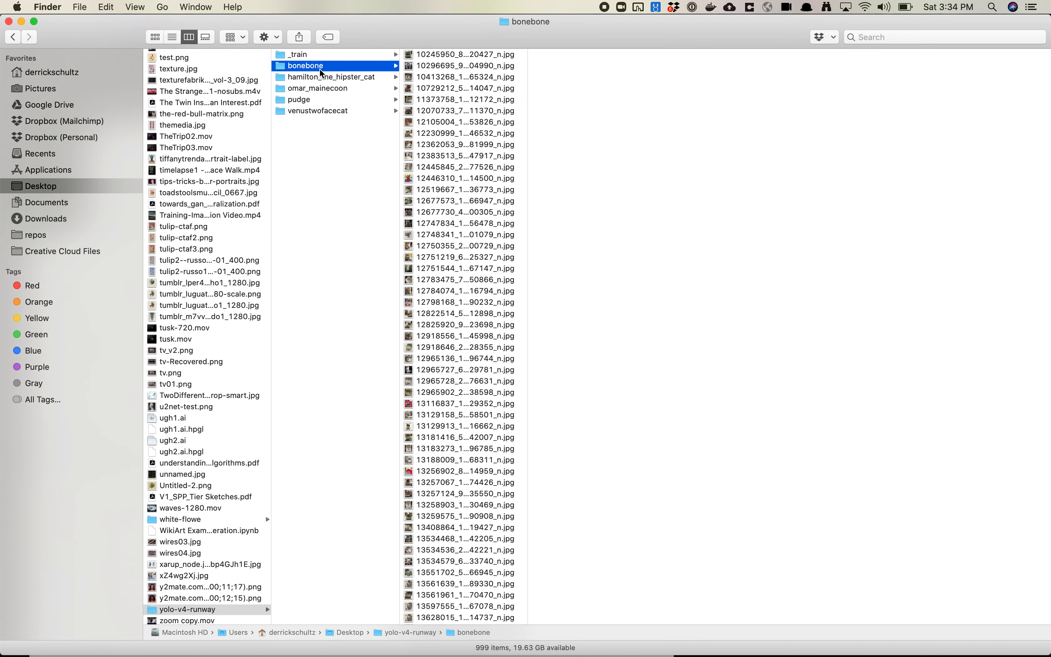
{"action": "key", "text": "Down"}
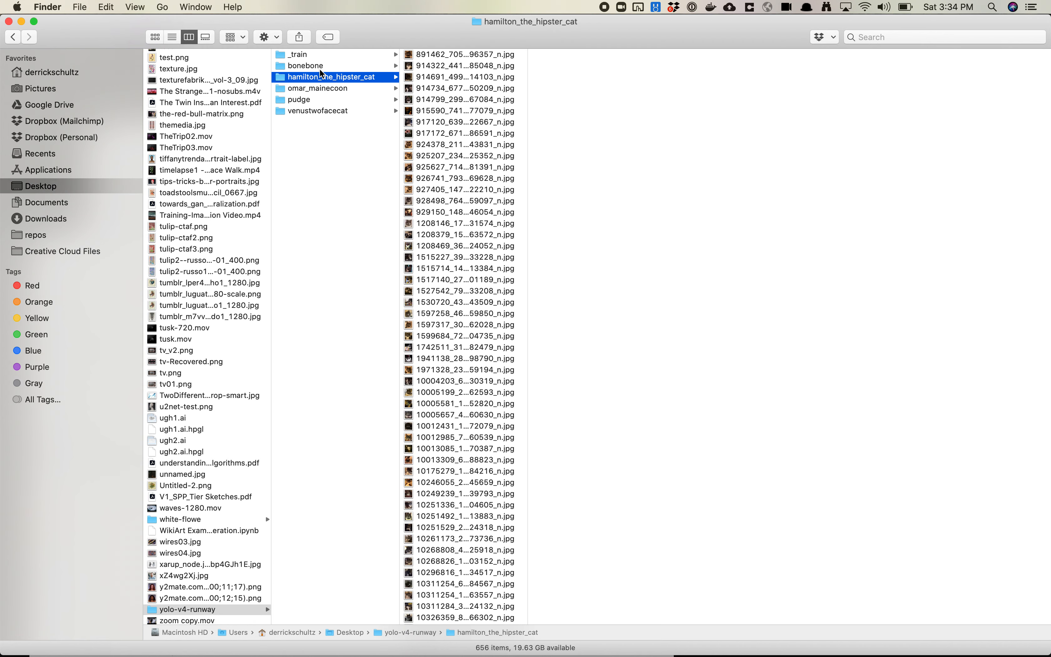
{"action": "key", "text": "Down"}
{"action": "key", "text": "Down"}
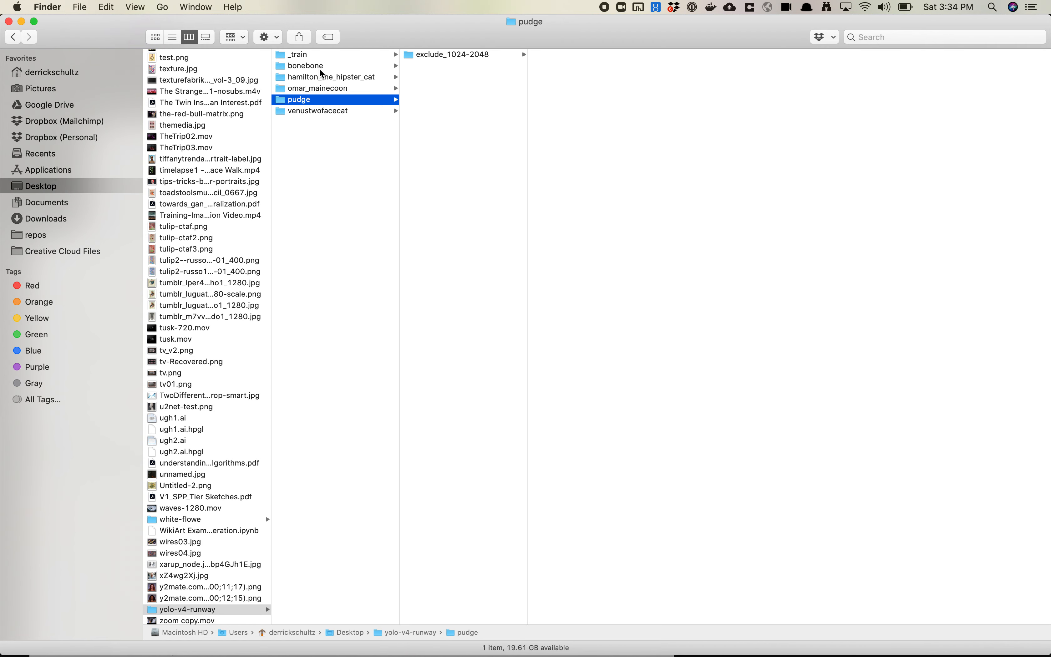
{"action": "key", "text": "Right"}
{"action": "key", "text": "Right"}
{"action": "key", "text": "Left"}
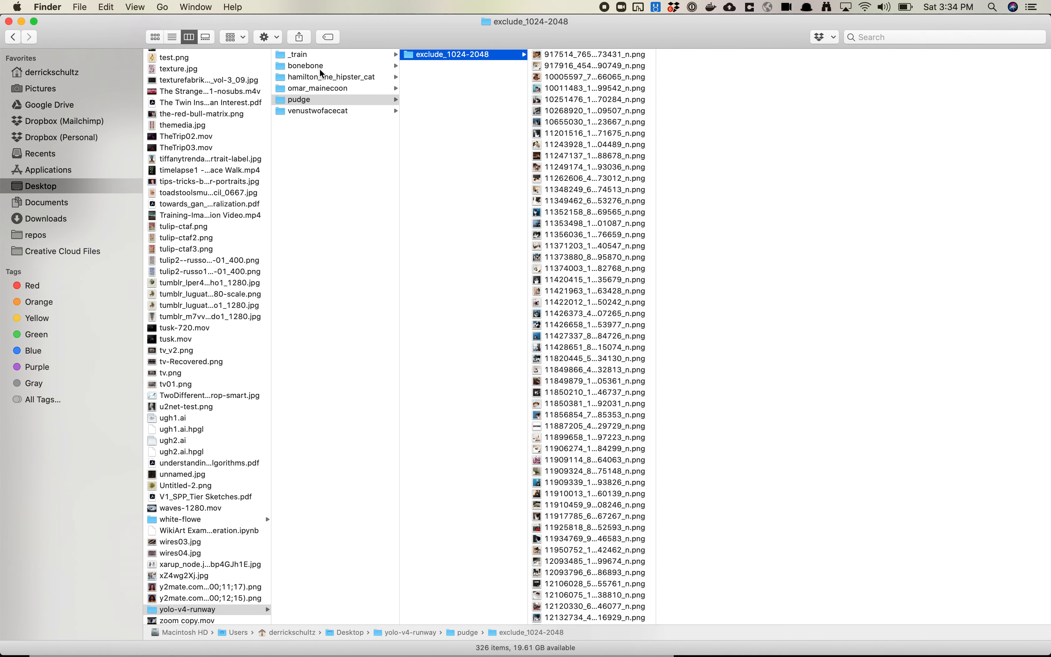
{"action": "key", "text": "Left"}
{"action": "key", "text": "Down"}
{"action": "key", "text": "Right"}
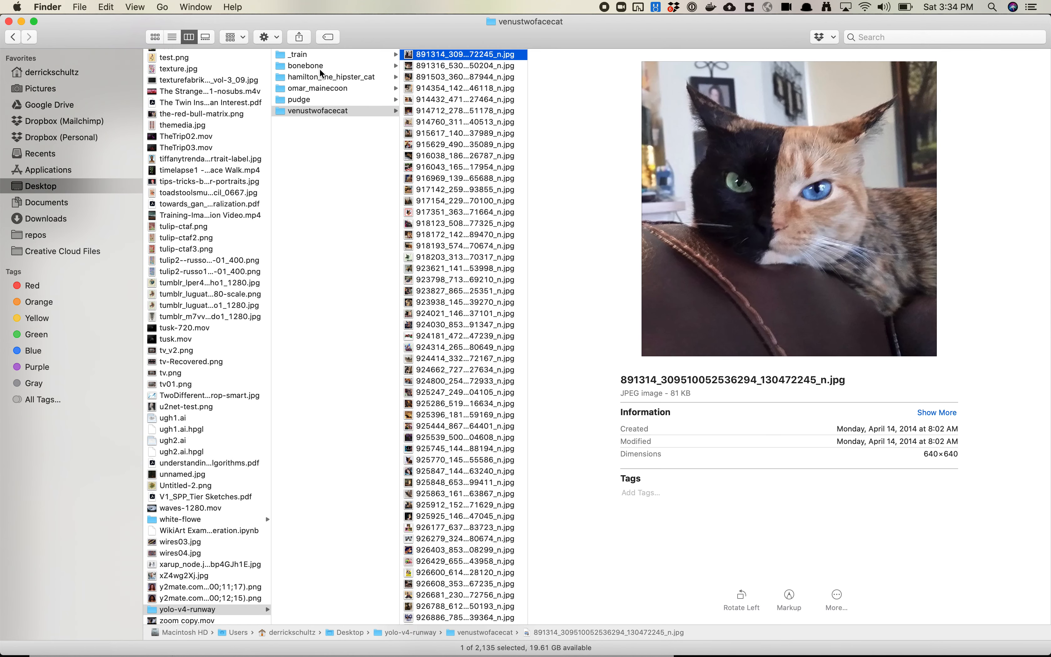
{"action": "key", "text": "Left"}
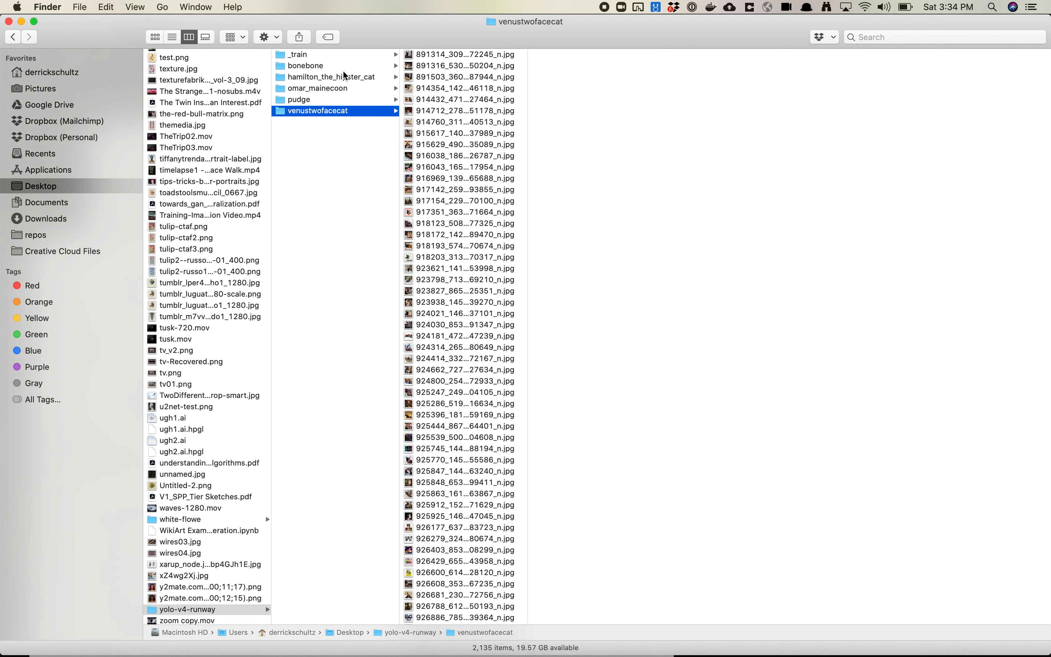
{"action": "left_click", "coordinate": [316, 55]}
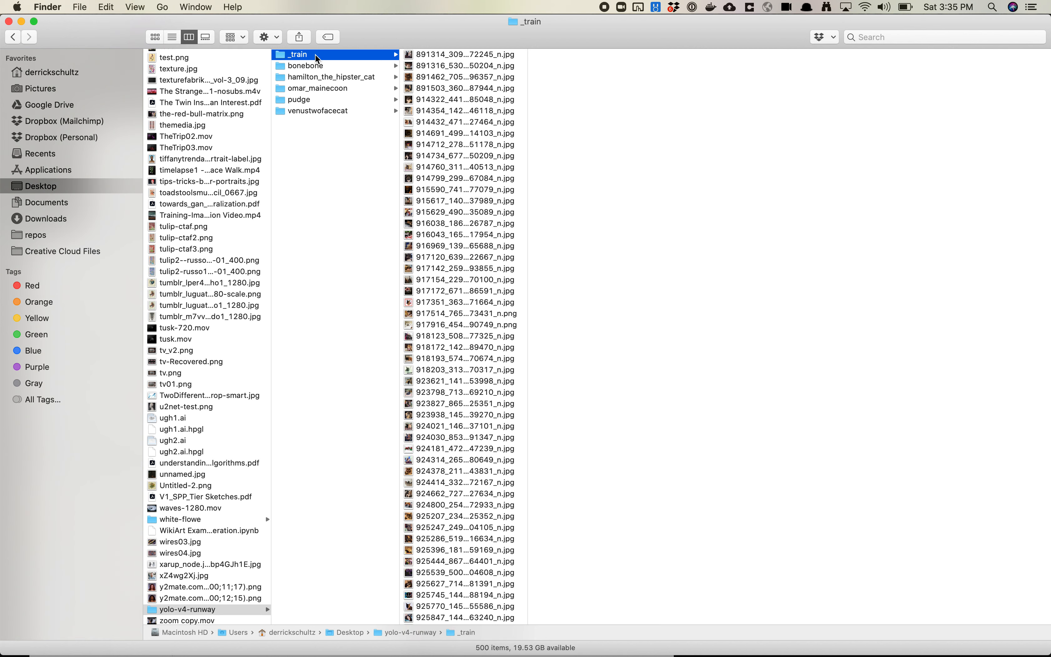
{"action": "key", "text": "Right"}
{"action": "key", "text": "Down"}
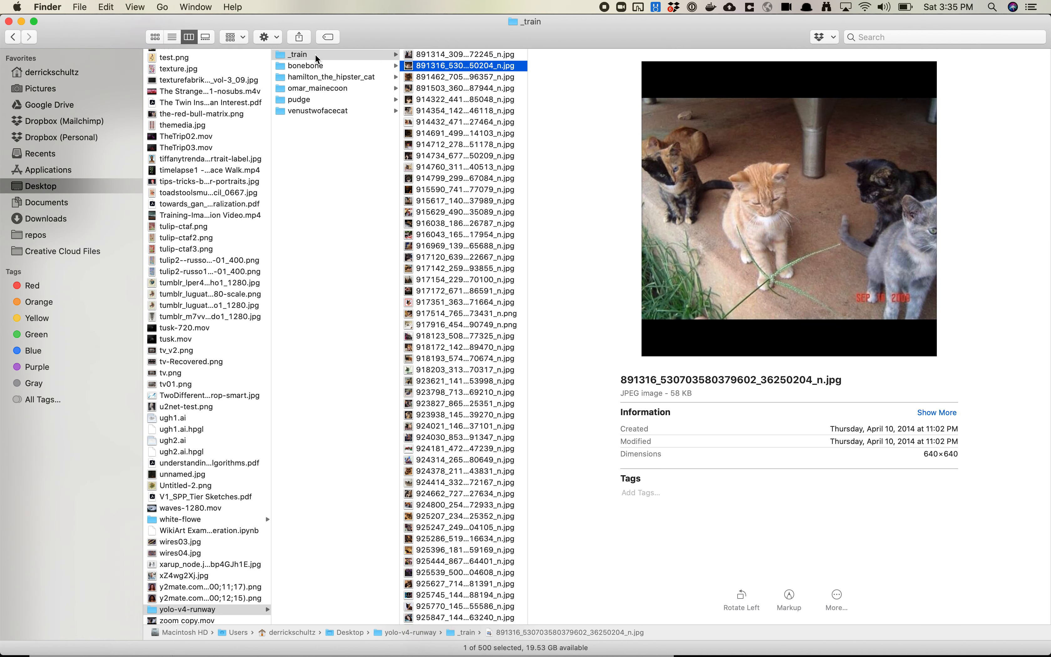
{"action": "key", "text": "Down"}
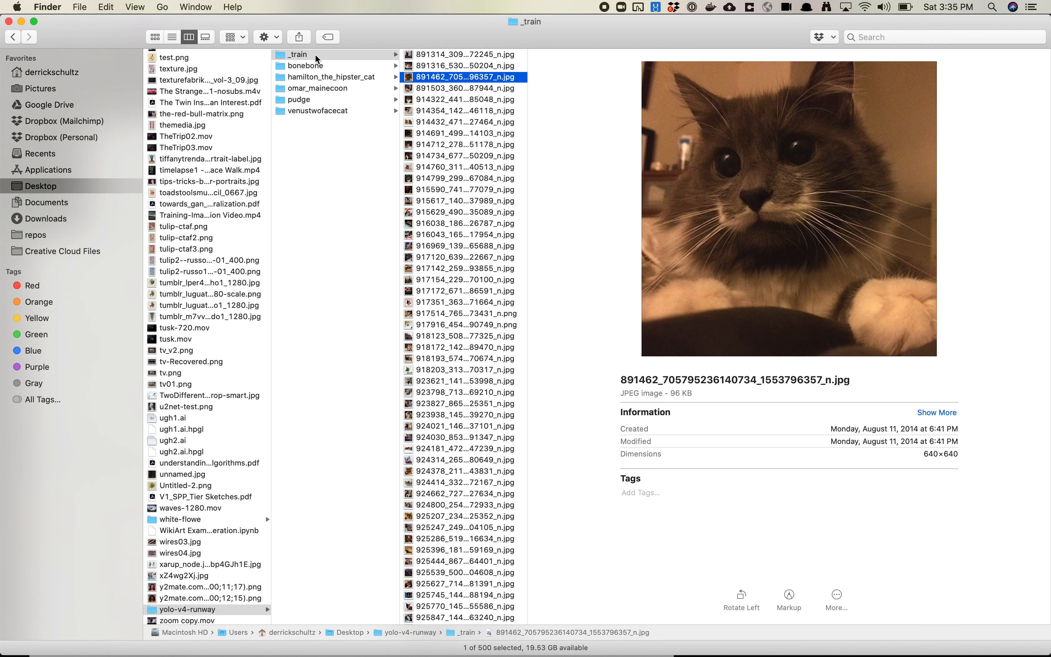
{"action": "key", "text": "Down"}
{"action": "key", "text": "Down"}
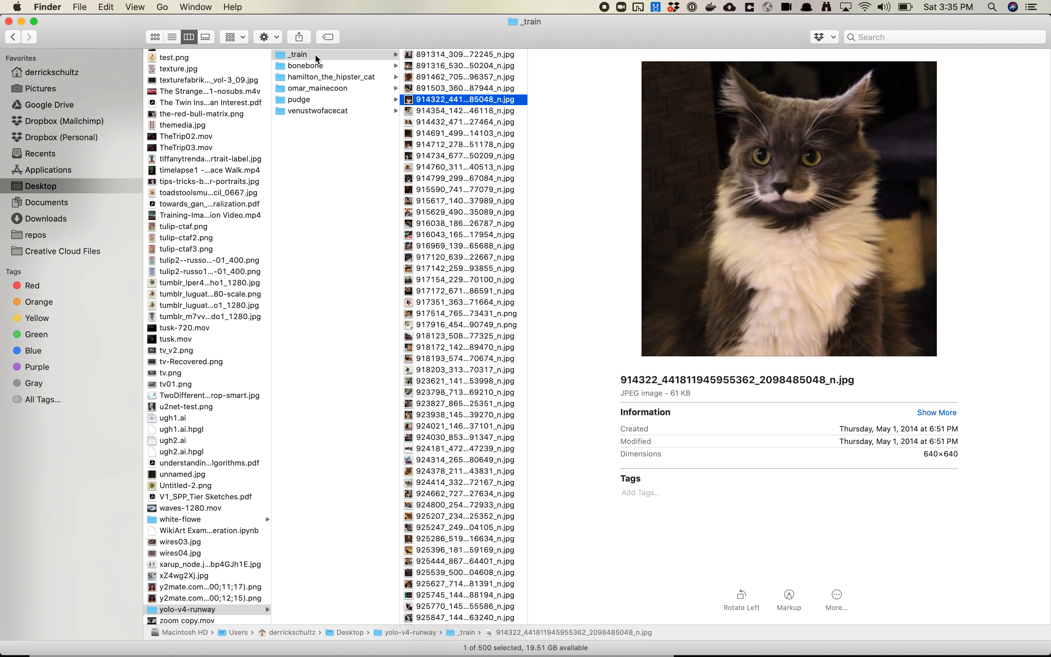
{"action": "key", "text": "Down"}
{"action": "key", "text": "Down"}
{"action": "key", "text": "Down"}
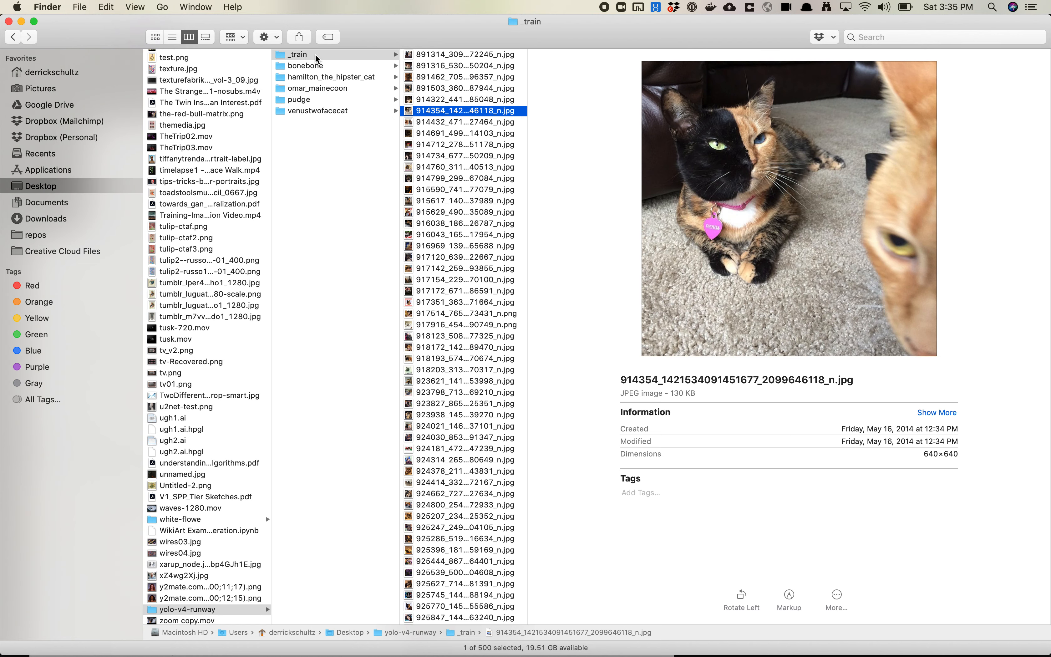
{"action": "key", "text": "Down"}
{"action": "key", "text": "Down"}
{"action": "key", "text": "Down"}
{"action": "key", "text": "Down"}
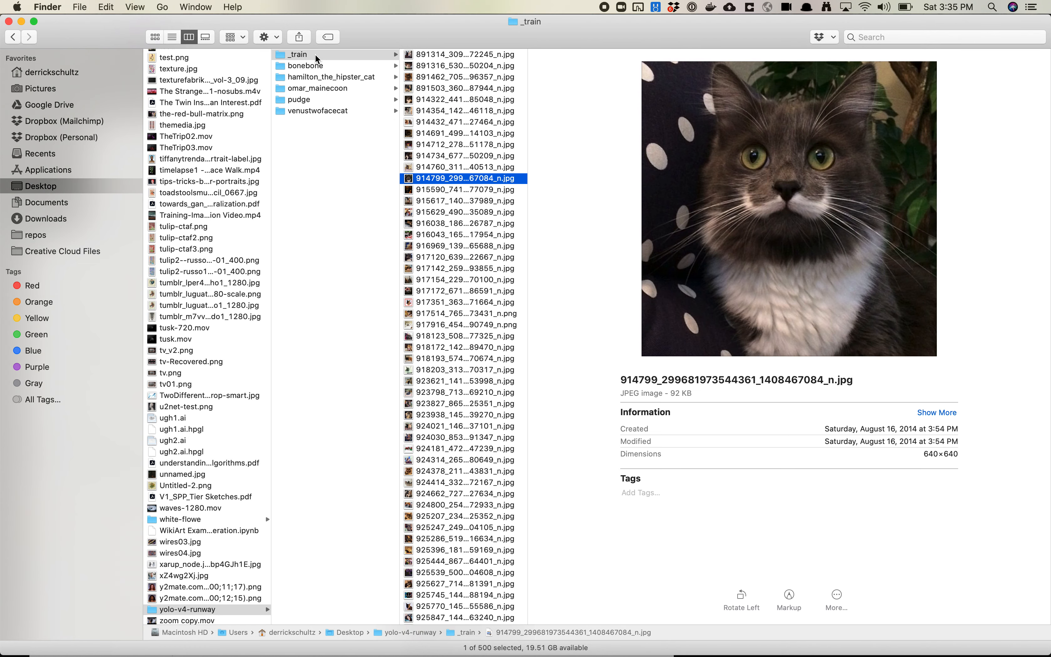
{"action": "key", "text": "Down"}
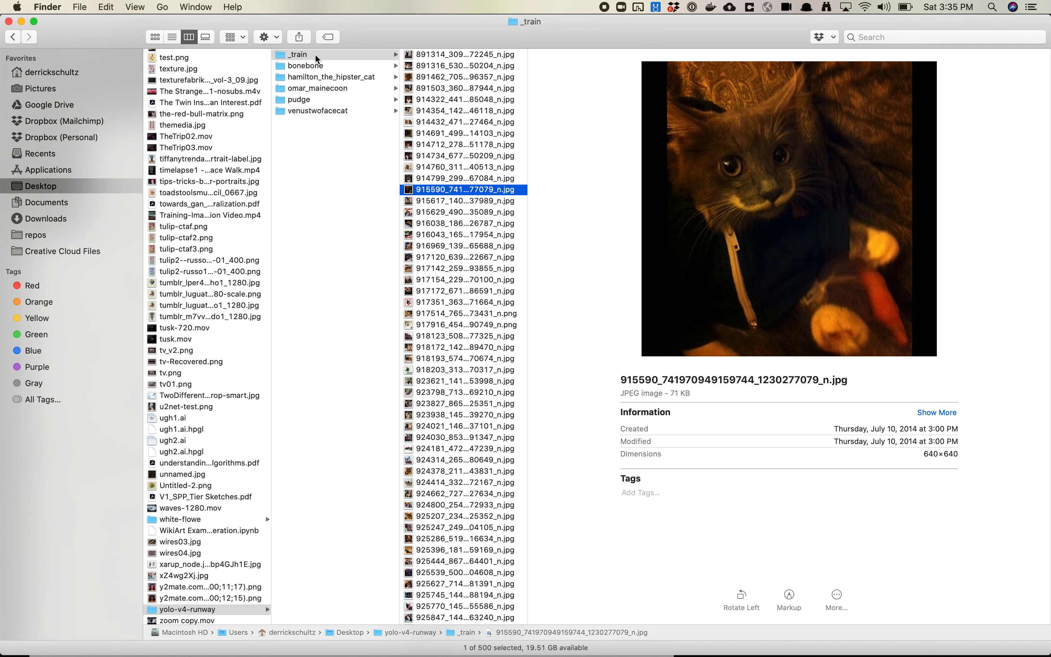
{"action": "key", "text": "Down"}
{"action": "key", "text": "Down"}
{"action": "key", "text": "Down"}
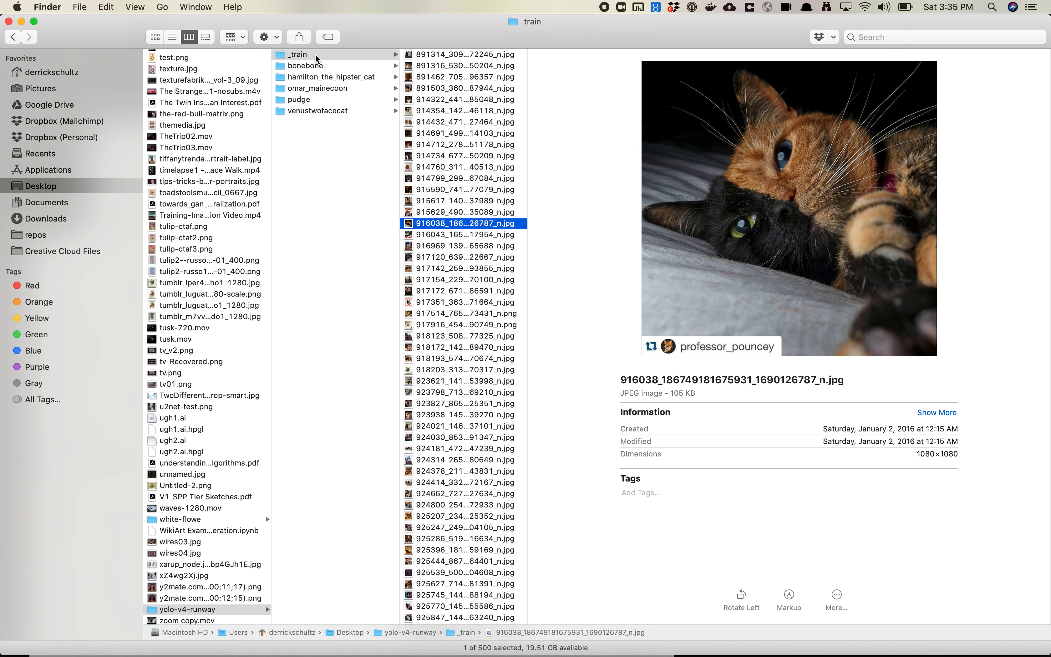
{"action": "key", "text": "Down"}
{"action": "key", "text": "Down"}
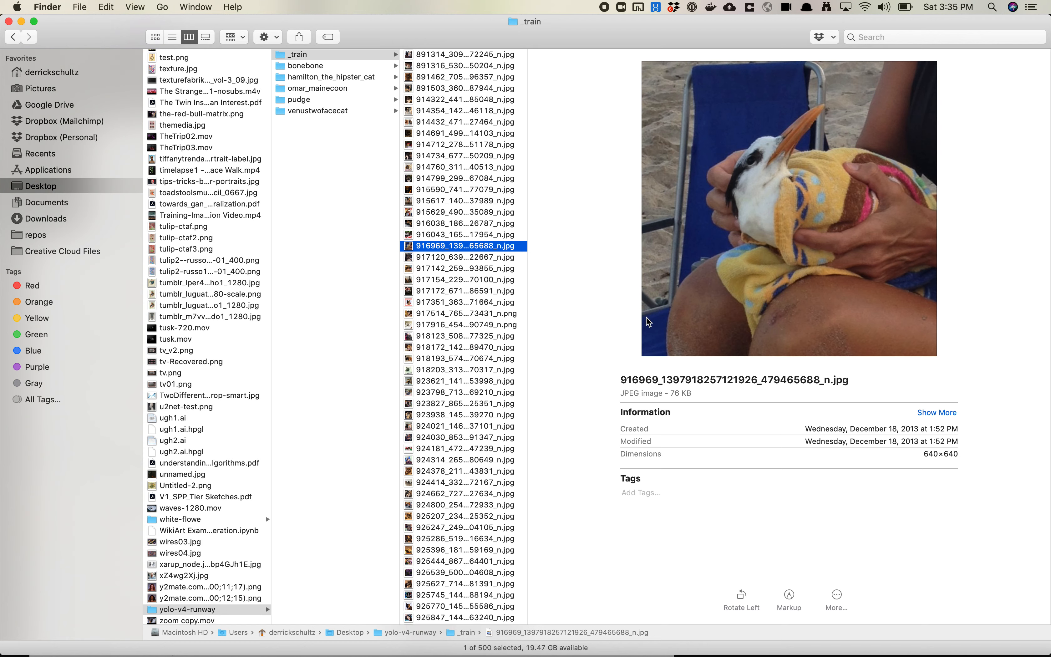
Step: Preview the _train photos in order from 917142_259…93855_n.jpg to 918172_142…89470_n.jpg
{"action": "left_click", "coordinate": [450, 272]}
{"action": "key", "text": "Down"}
{"action": "key", "text": "Down"}
{"action": "key", "text": "Down"}
{"action": "key", "text": "Down"}
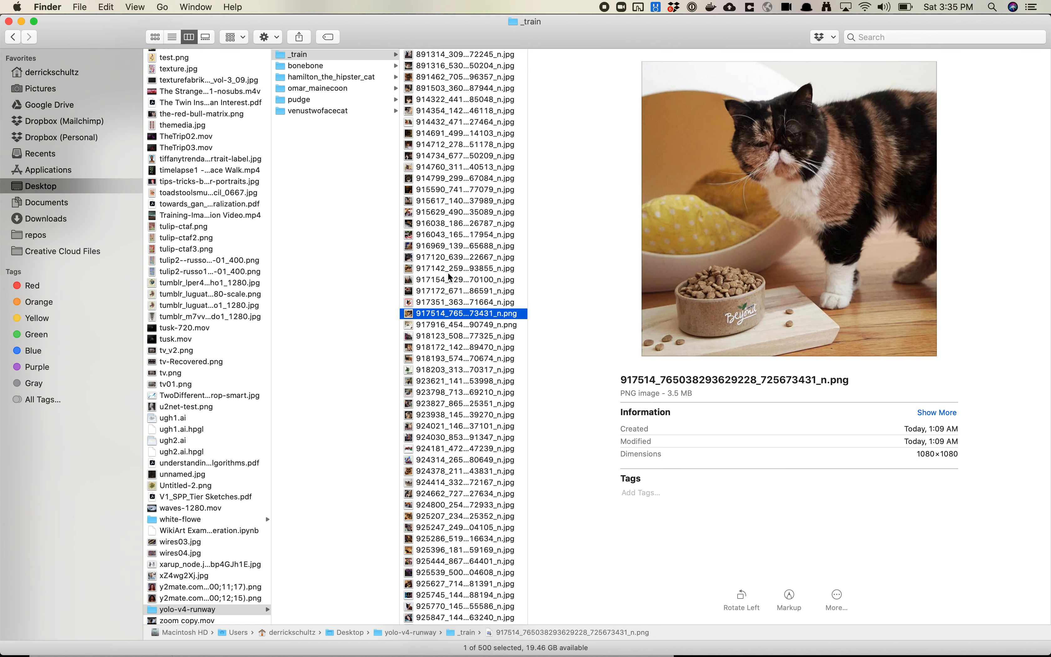
{"action": "key", "text": "Down"}
{"action": "key", "text": "Down"}
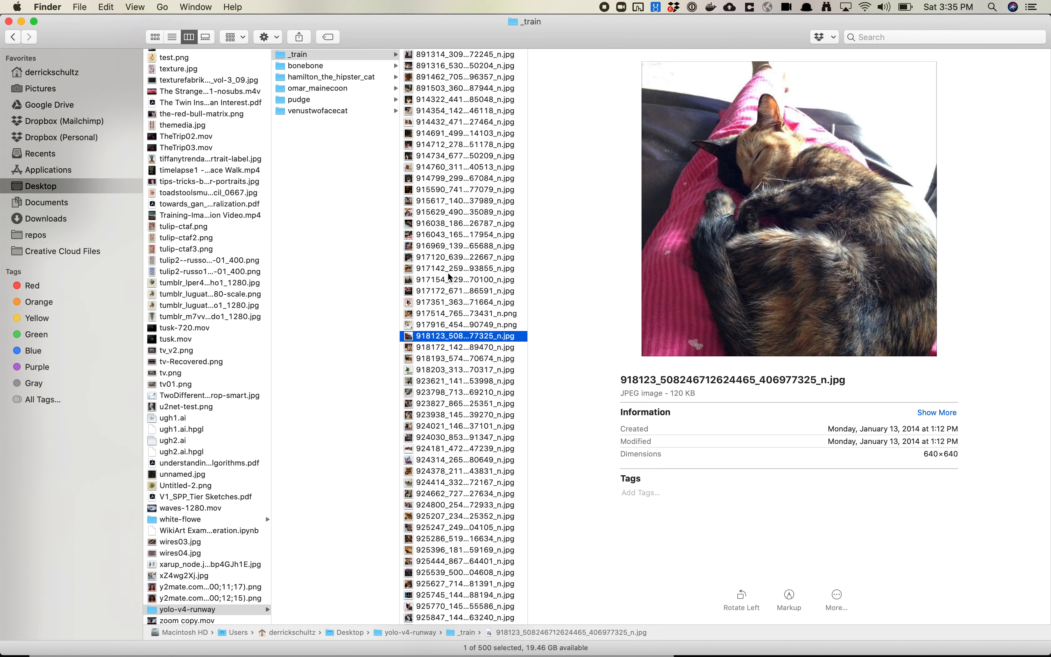
{"action": "key", "text": "Up"}
{"action": "key", "text": "Down"}
{"action": "key", "text": "Down"}
{"action": "scroll", "coordinate": [458, 366], "scroll_direction": "down", "scroll_amount": 15}
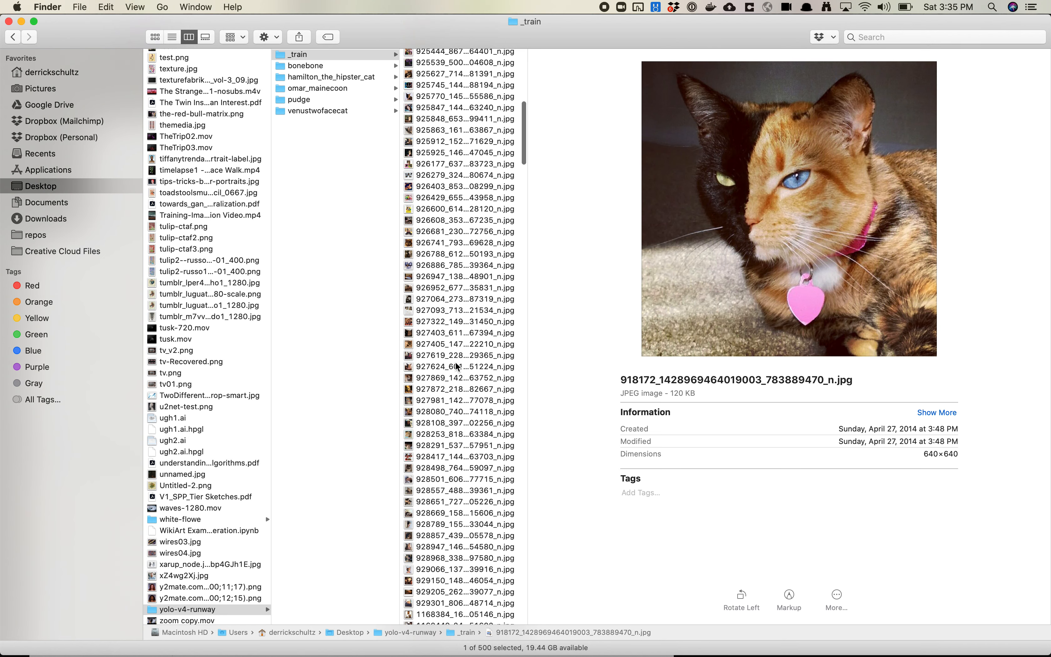
{"action": "left_click", "coordinate": [458, 367]}
{"action": "left_click", "coordinate": [458, 414]}
{"action": "scroll", "coordinate": [458, 415], "scroll_direction": "down", "scroll_amount": 10}
{"action": "left_click", "coordinate": [458, 414]}
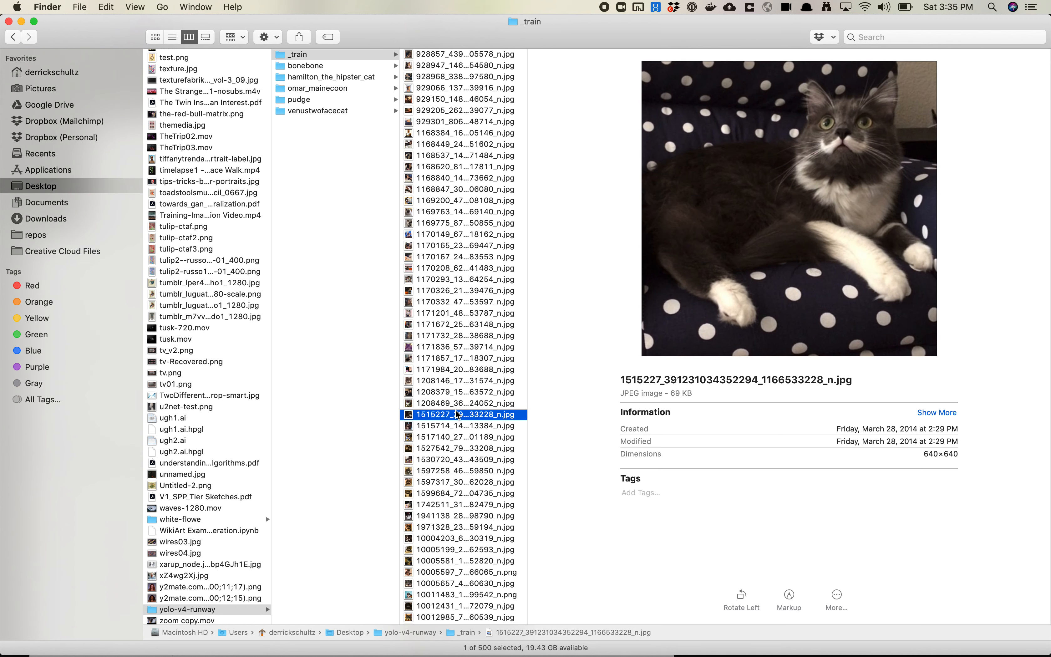
{"action": "key", "text": "Return"}
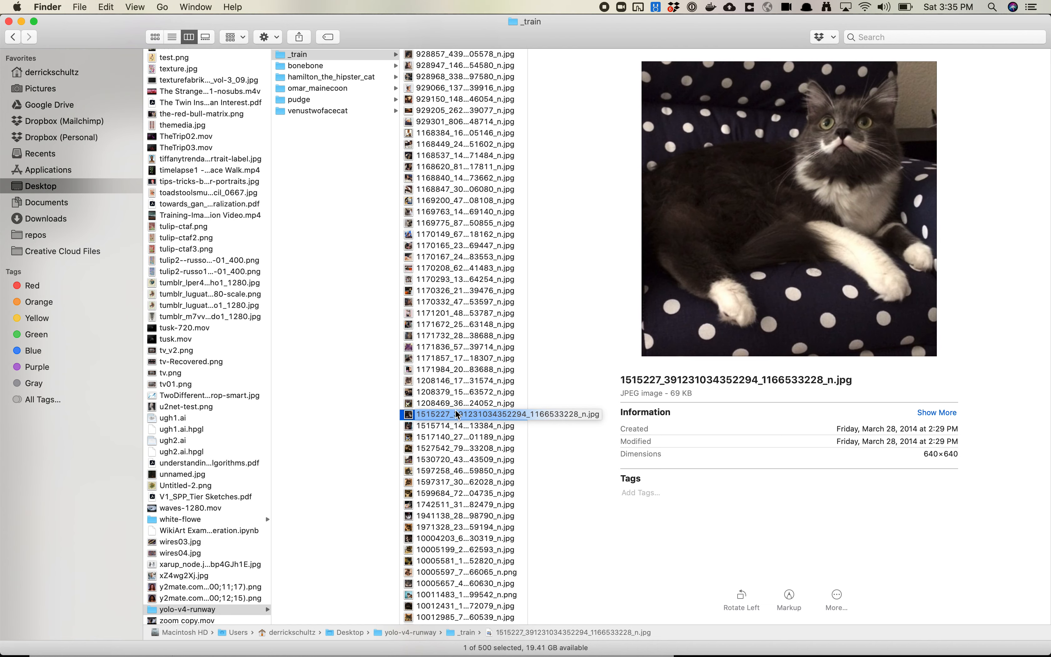
{"action": "key", "text": "Escape"}
{"action": "scroll", "coordinate": [472, 244], "scroll_direction": "up", "scroll_amount": 10}
{"action": "scroll", "coordinate": [473, 245], "scroll_direction": "up", "scroll_amount": 8}
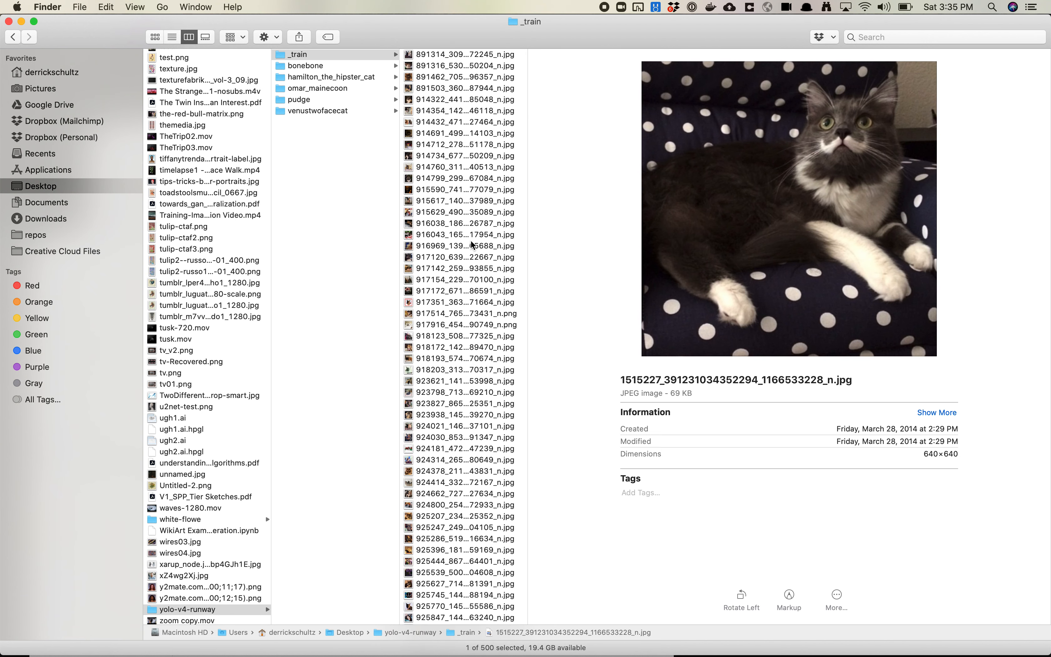
{"action": "left_click", "coordinate": [472, 246]}
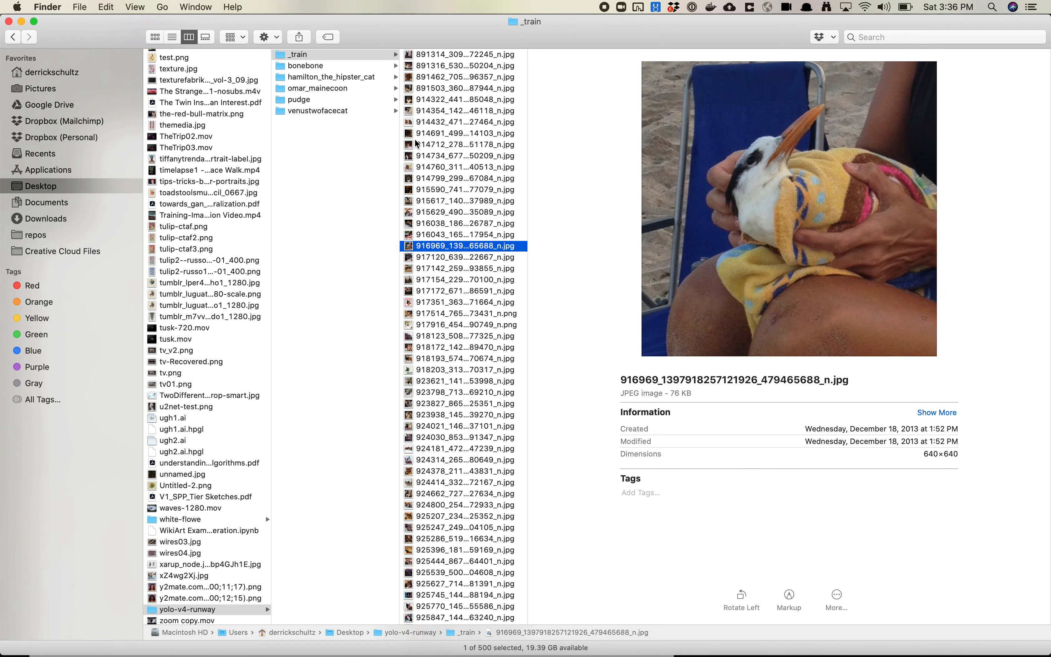
Step: Switch to Runway and create a new object detection training experiment named Famous Cats
{"action": "key", "text": "super+Tab"}
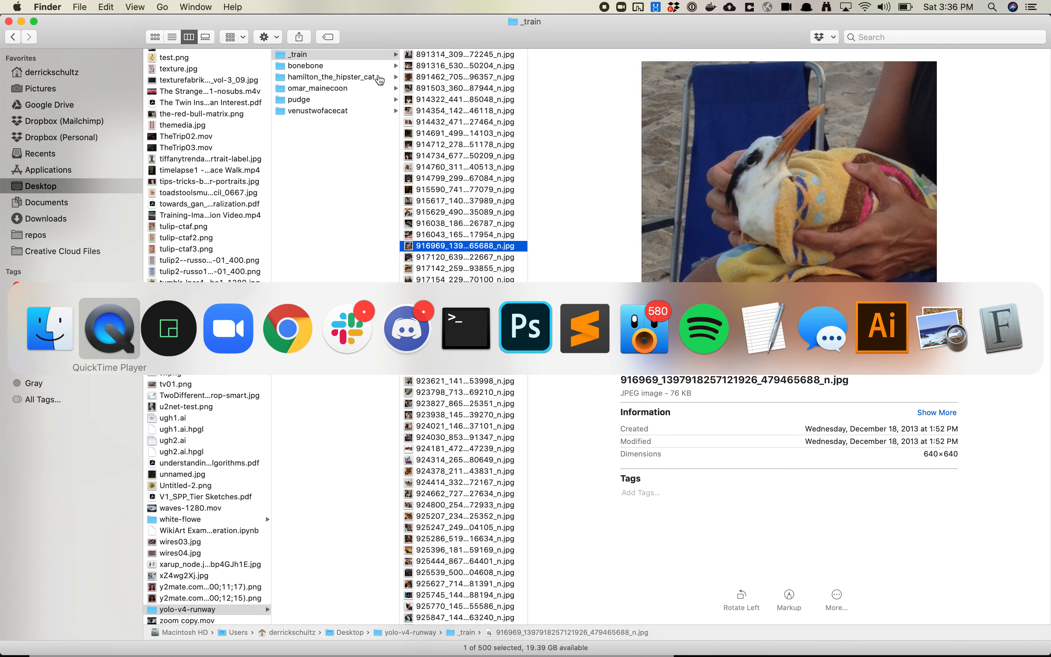
{"action": "key", "text": "super+Tab"}
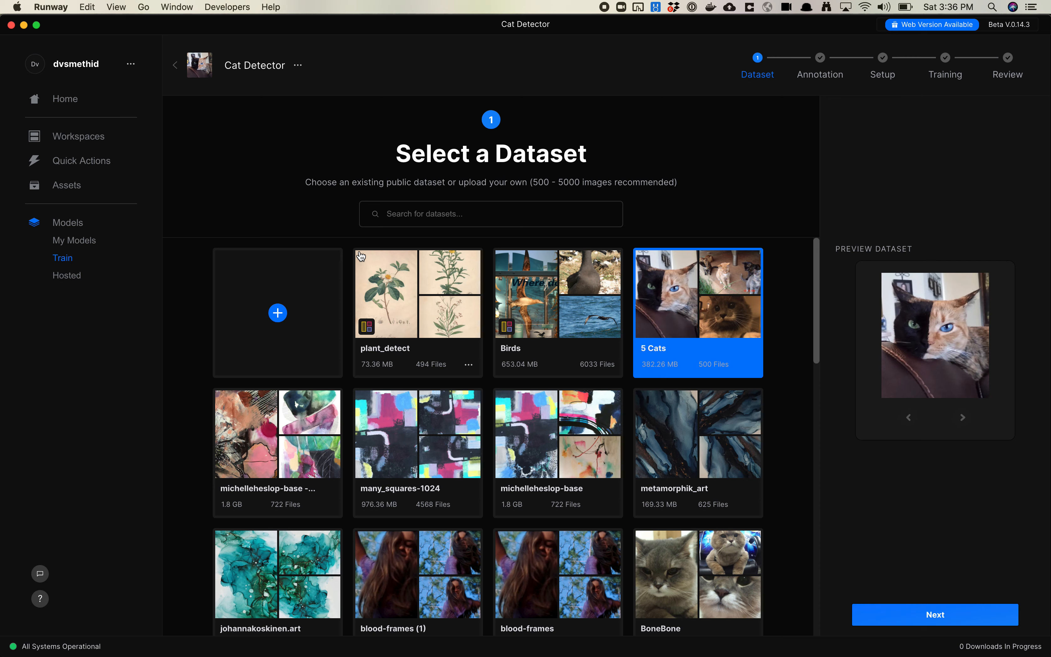
{"action": "left_click", "coordinate": [73, 261]}
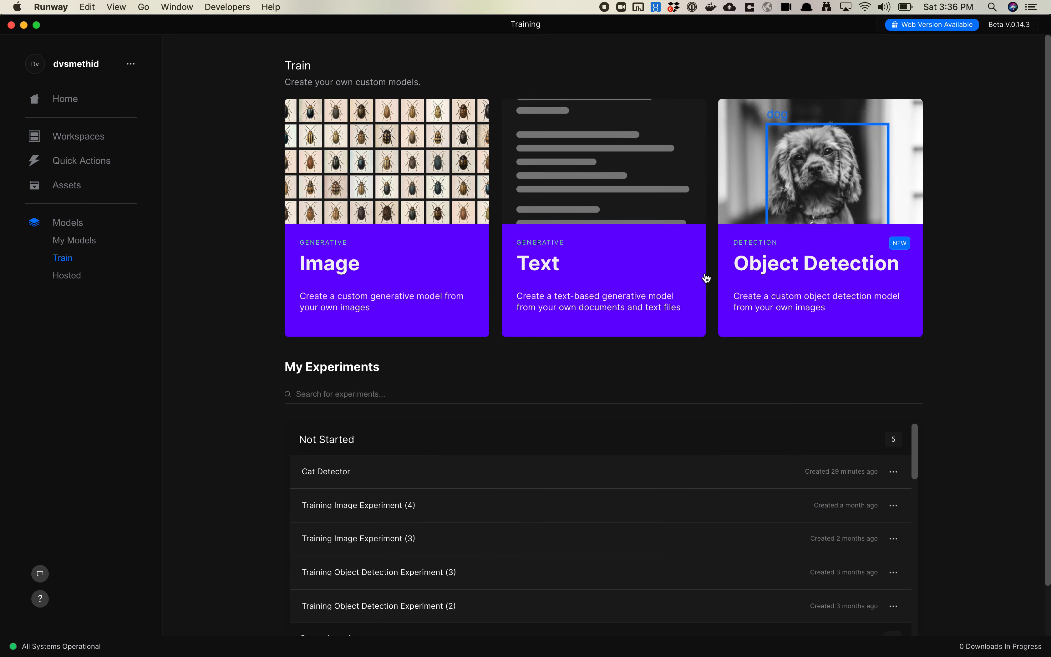
{"action": "left_click", "coordinate": [824, 284]}
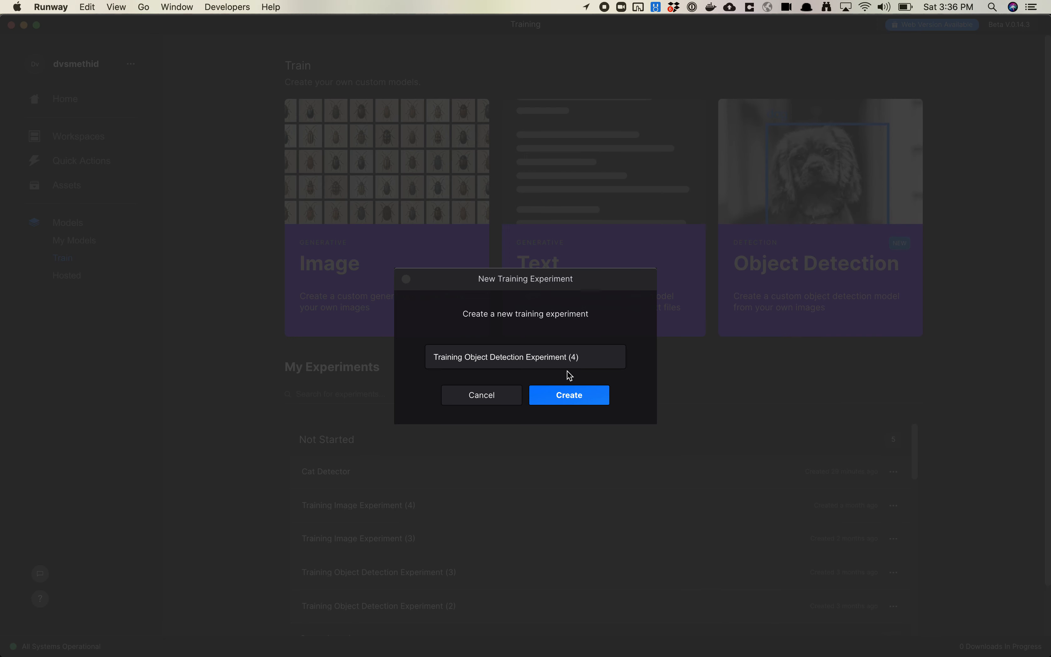
{"action": "triple_click", "coordinate": [581, 362]}
{"action": "type", "text": "Famous Cats"}
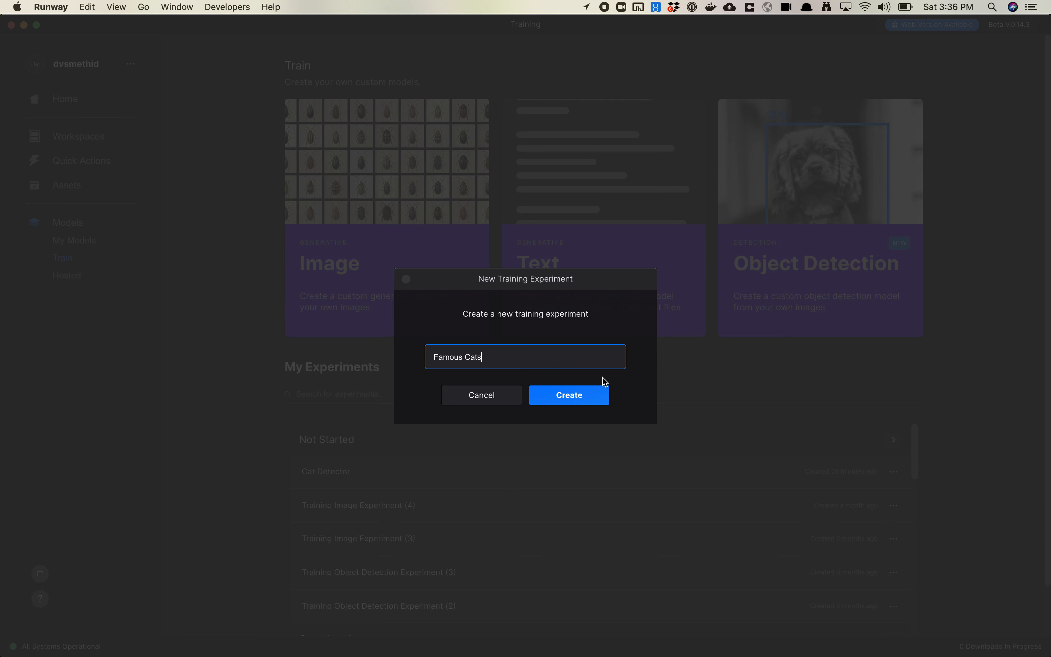
{"action": "left_click", "coordinate": [591, 396]}
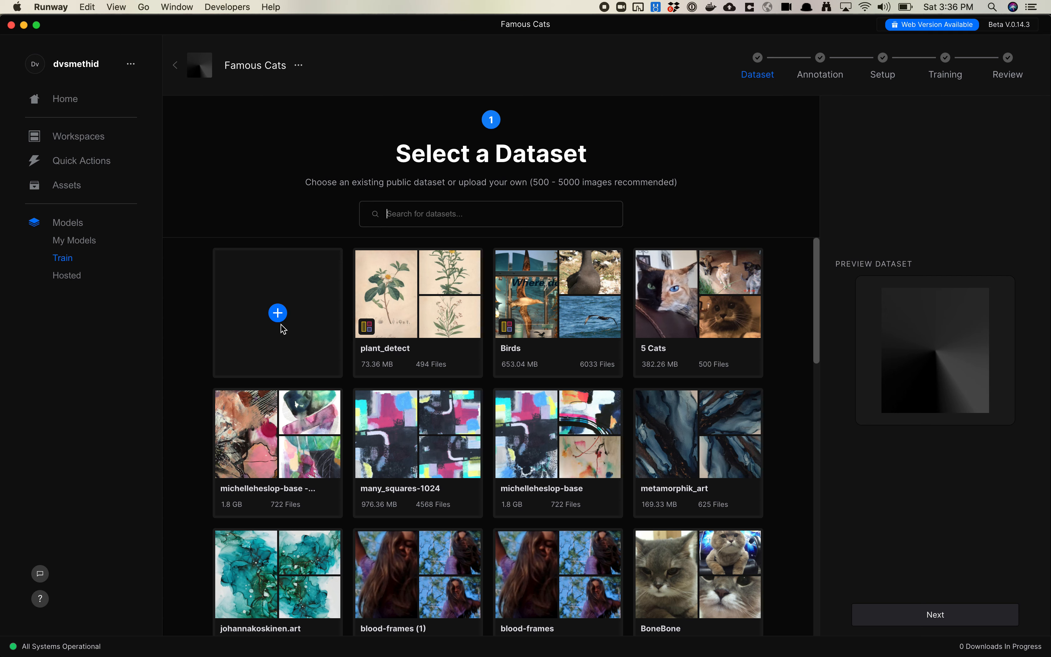
{"action": "left_click", "coordinate": [278, 314]}
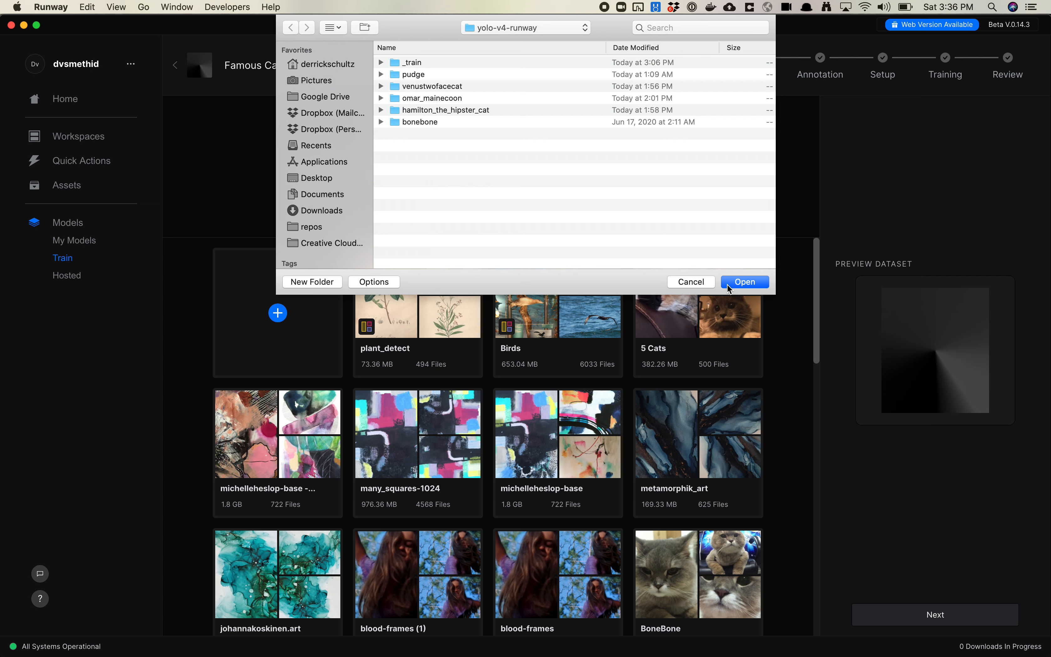
{"action": "left_click", "coordinate": [728, 282]}
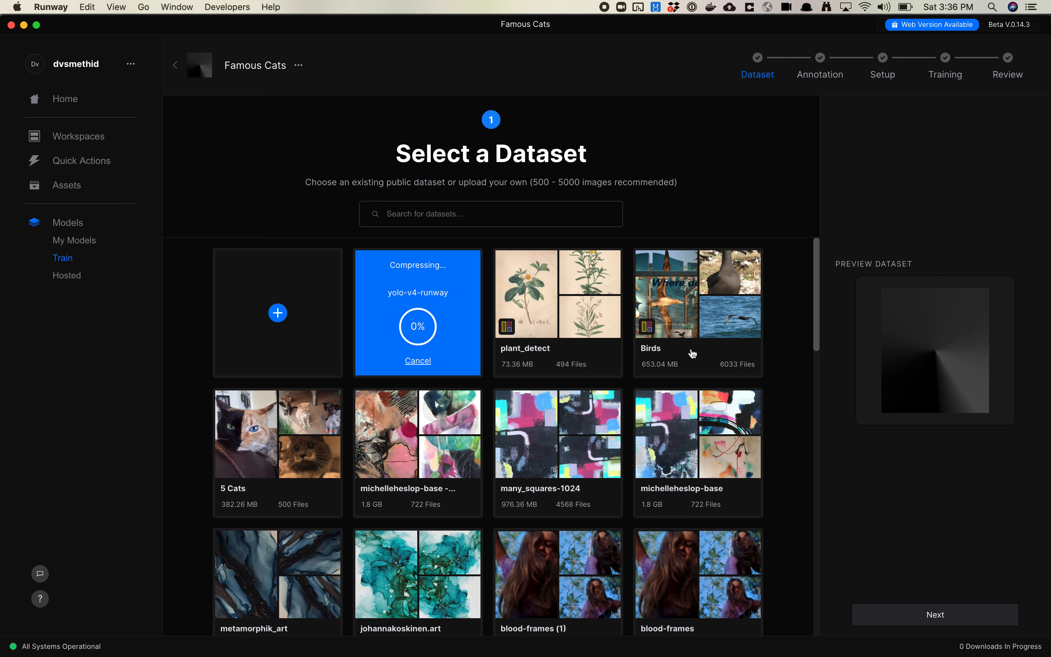
{"action": "left_click", "coordinate": [418, 361]}
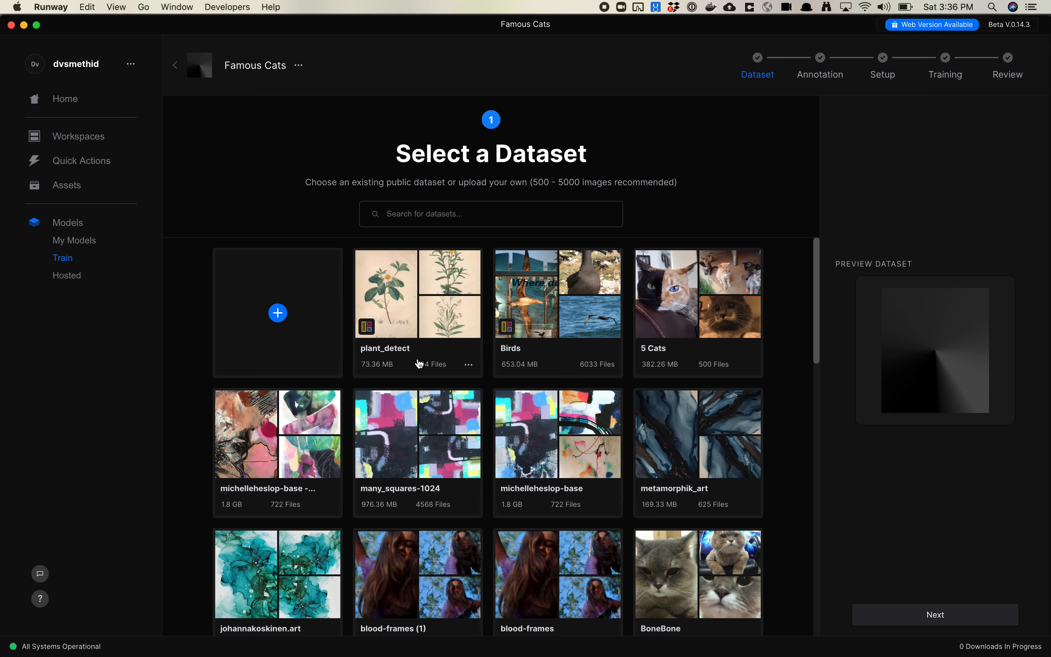
Step: Select the existing 5 Cats dataset for the experiment and browse through its preview images
{"action": "left_click", "coordinate": [689, 350]}
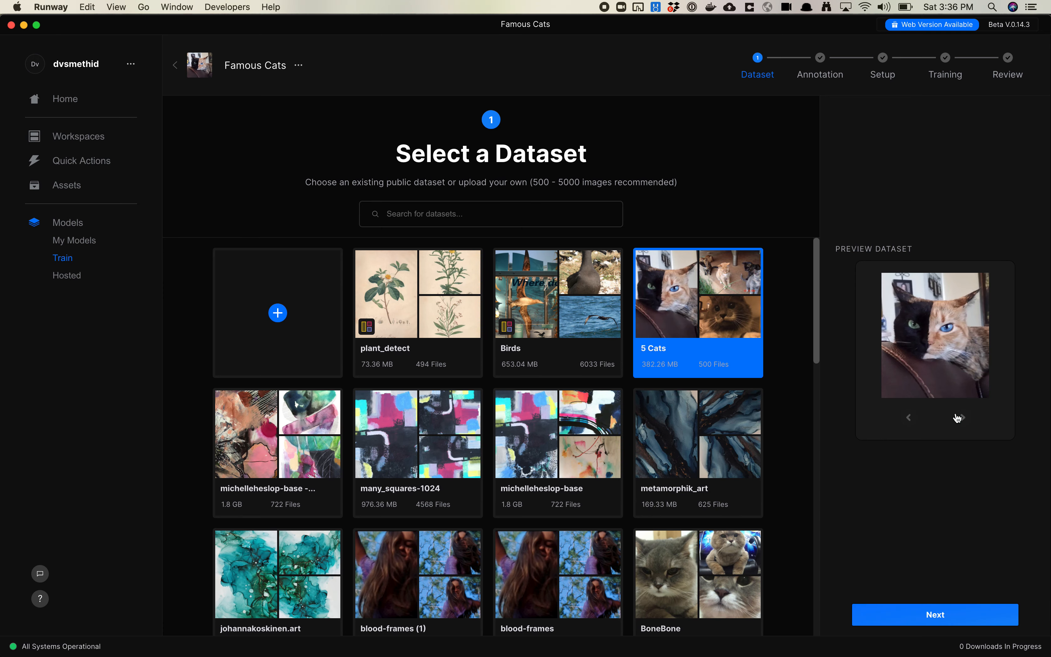
{"action": "left_click", "coordinate": [963, 417]}
{"action": "left_click", "coordinate": [962, 417]}
{"action": "left_click", "coordinate": [962, 417]}
{"action": "left_click", "coordinate": [964, 418]}
{"action": "left_click", "coordinate": [964, 418]}
{"action": "left_click", "coordinate": [964, 418]}
{"action": "left_click", "coordinate": [964, 418]}
{"action": "left_click", "coordinate": [964, 418]}
{"action": "left_click", "coordinate": [964, 418]}
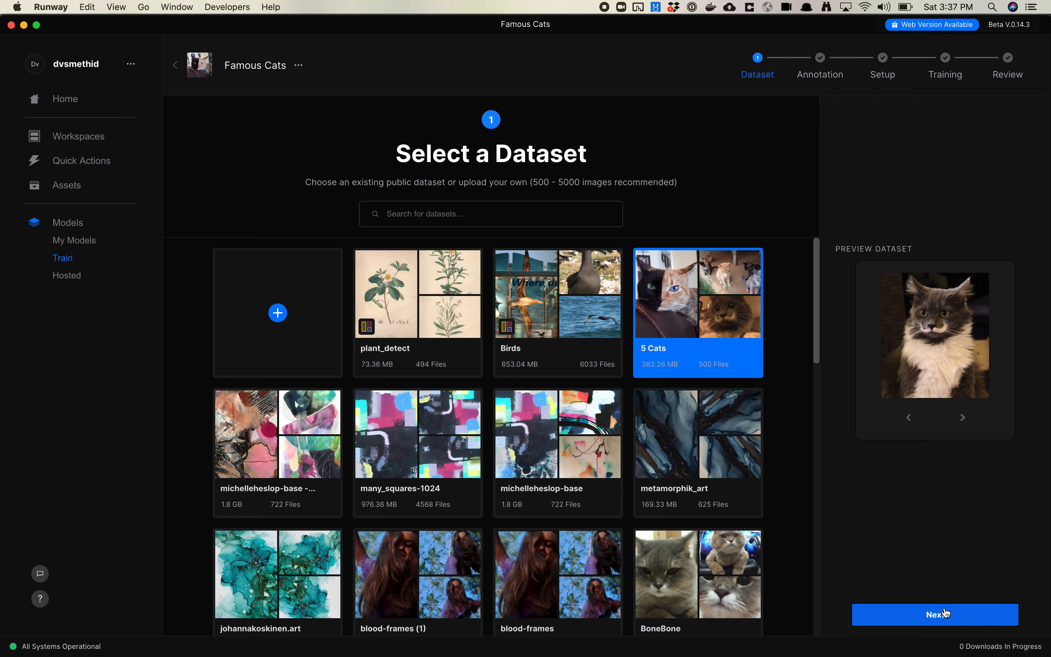
Step: Proceed to the annotation stage and create a new annotation group named Famous Cats
{"action": "left_click", "coordinate": [945, 613]}
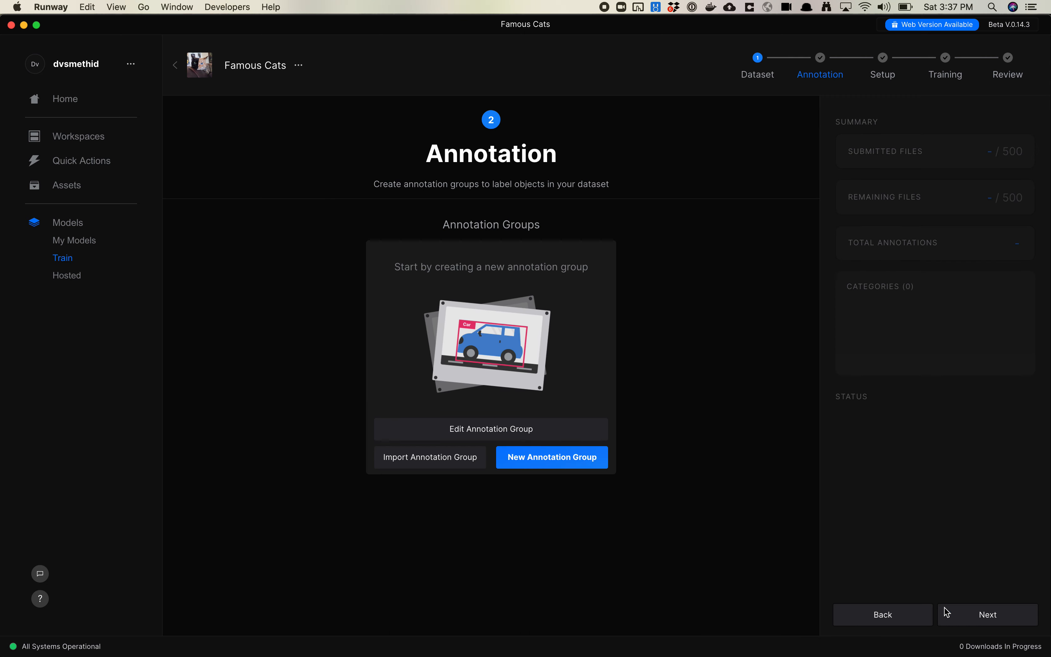
{"action": "left_click", "coordinate": [546, 462]}
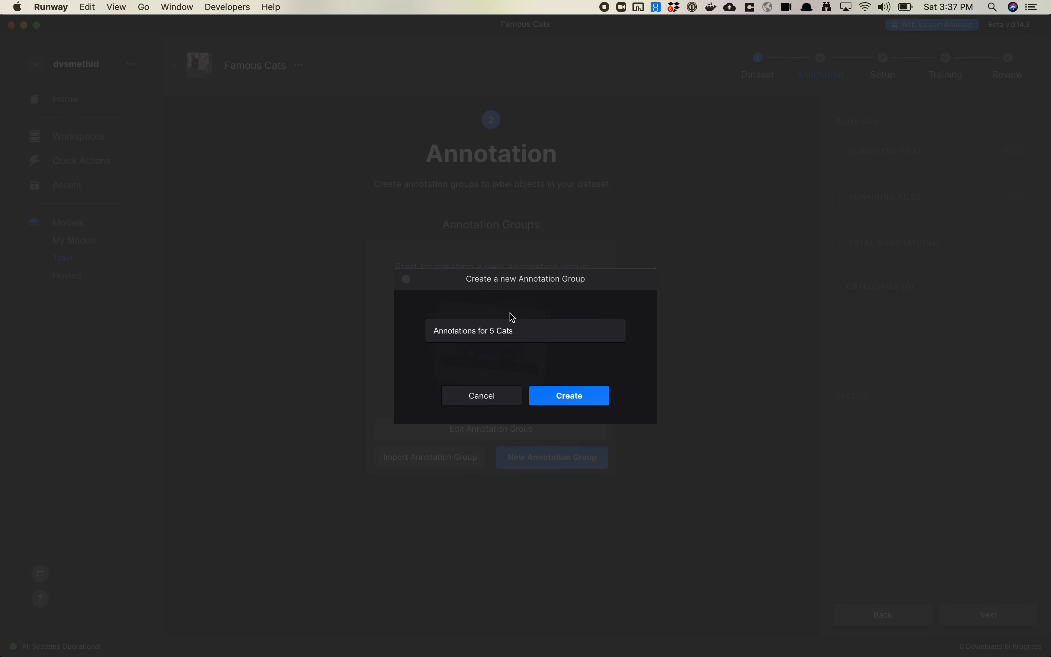
{"action": "triple_click", "coordinate": [491, 334]}
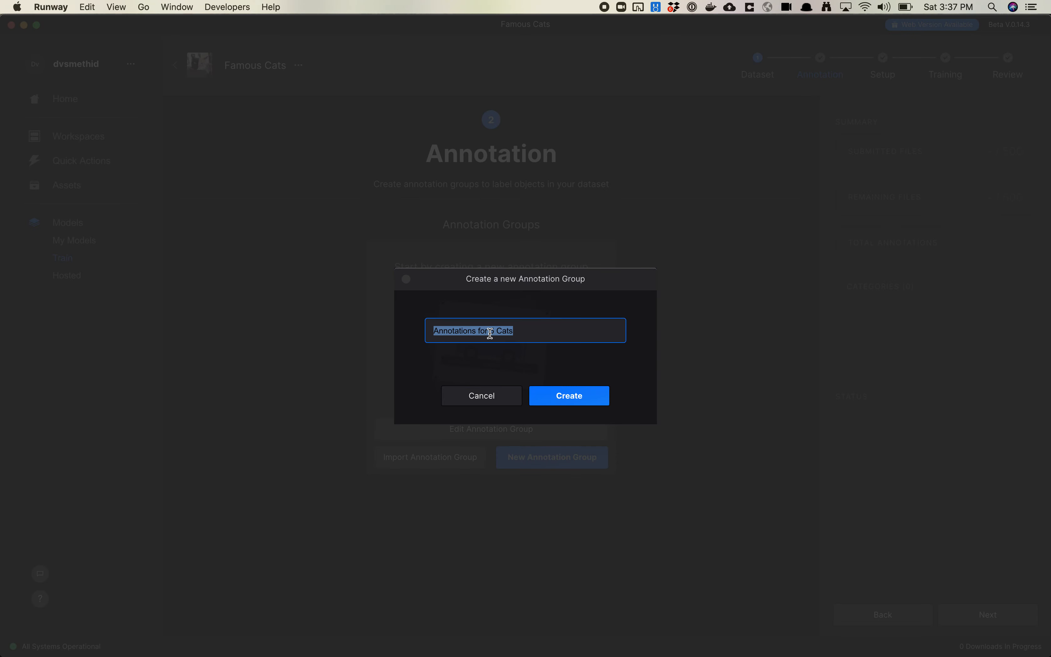
{"action": "type", "text": "Famous Cats"}
{"action": "left_click", "coordinate": [569, 396]}
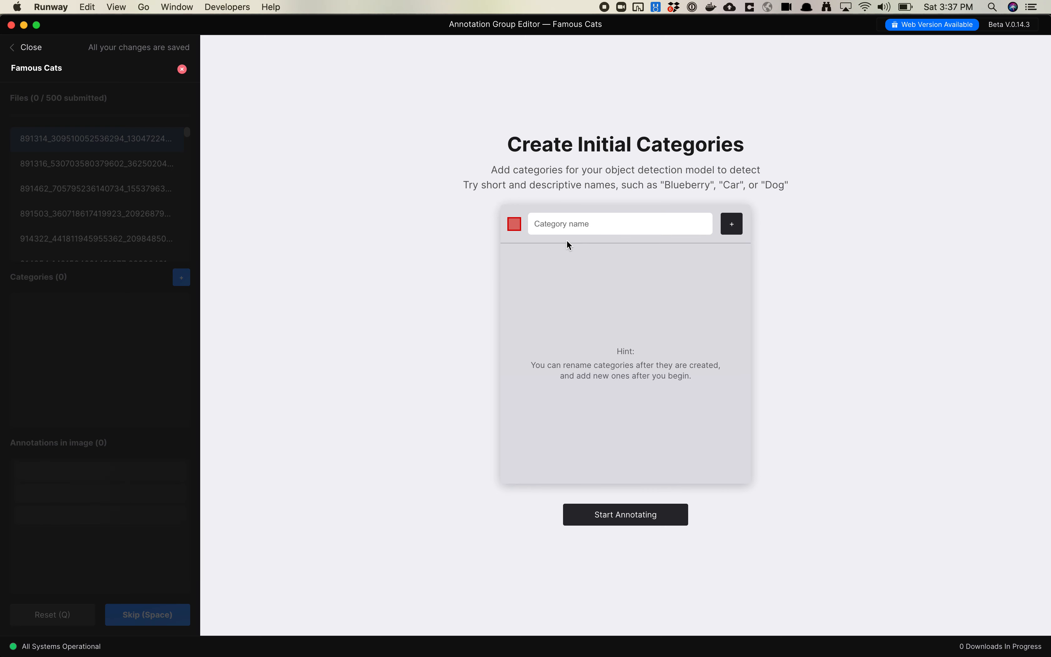
Step: Create the first three annotation categories: bonebone, Hamilton and Omar
{"action": "type", "text": "bon"}
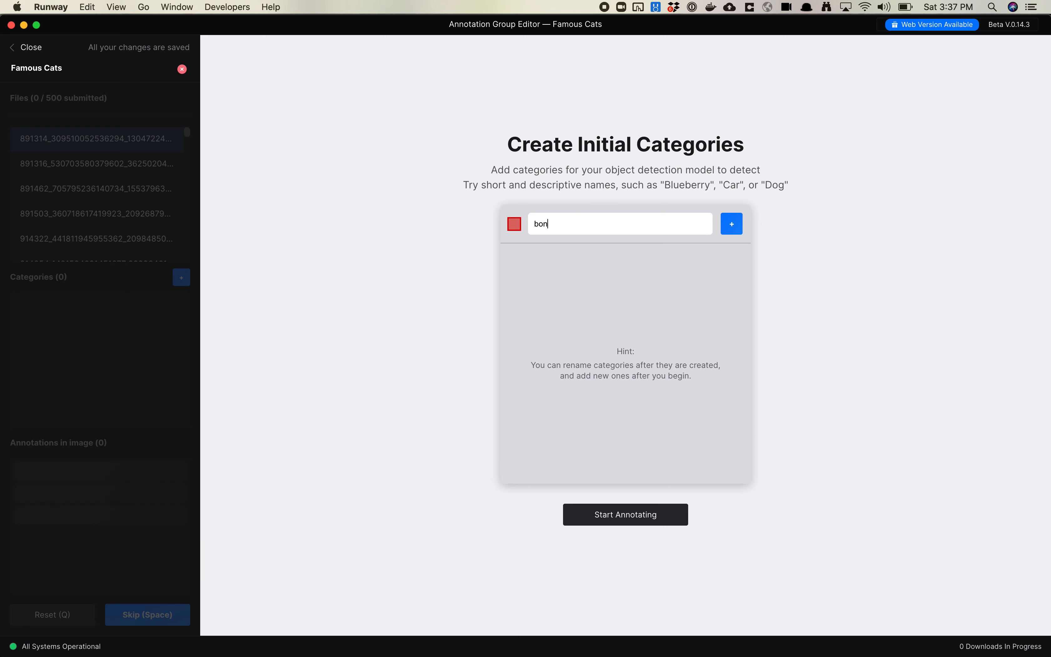
{"action": "type", "text": "ebone"}
{"action": "left_click", "coordinate": [730, 232]}
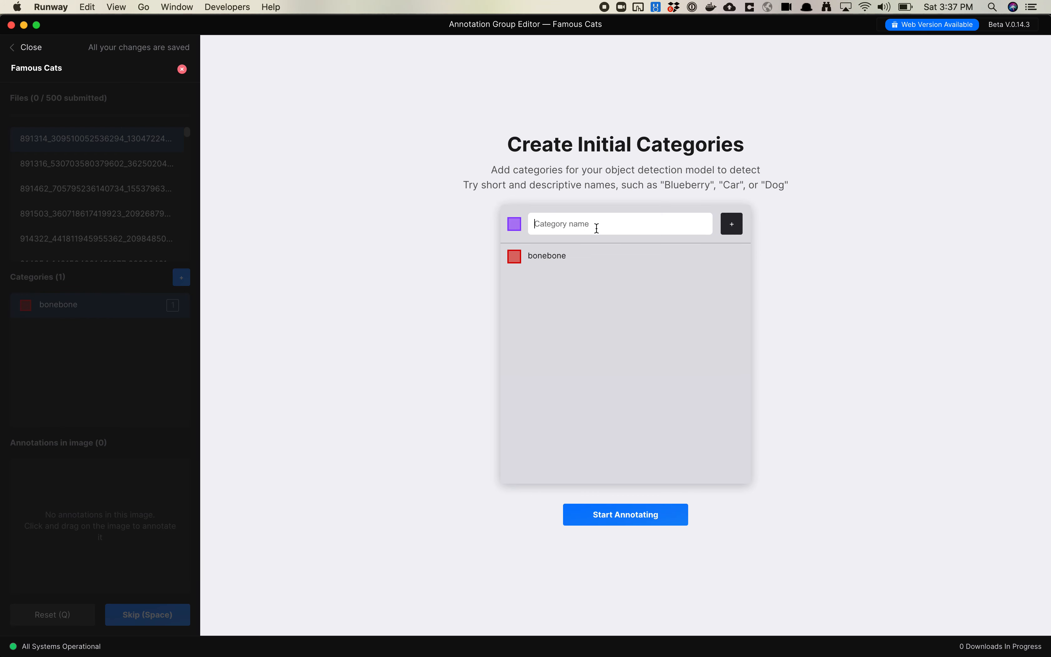
{"action": "type", "text": "Hamilton"}
{"action": "left_click", "coordinate": [732, 226]}
{"action": "type", "text": "Oma"}
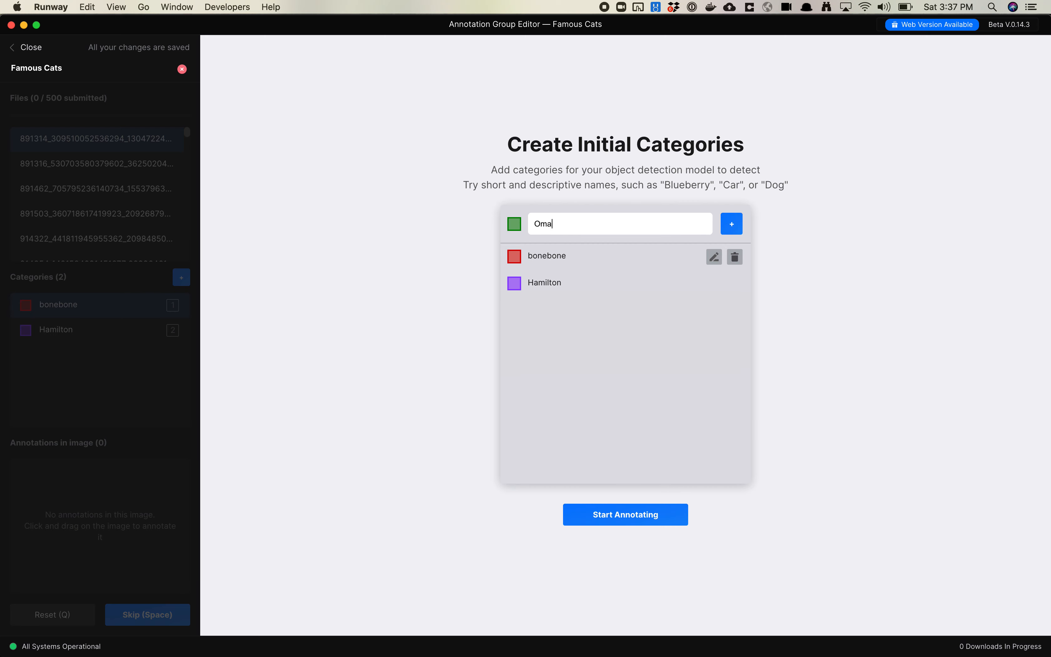
{"action": "type", "text": "r"}
{"action": "left_click", "coordinate": [732, 224]}
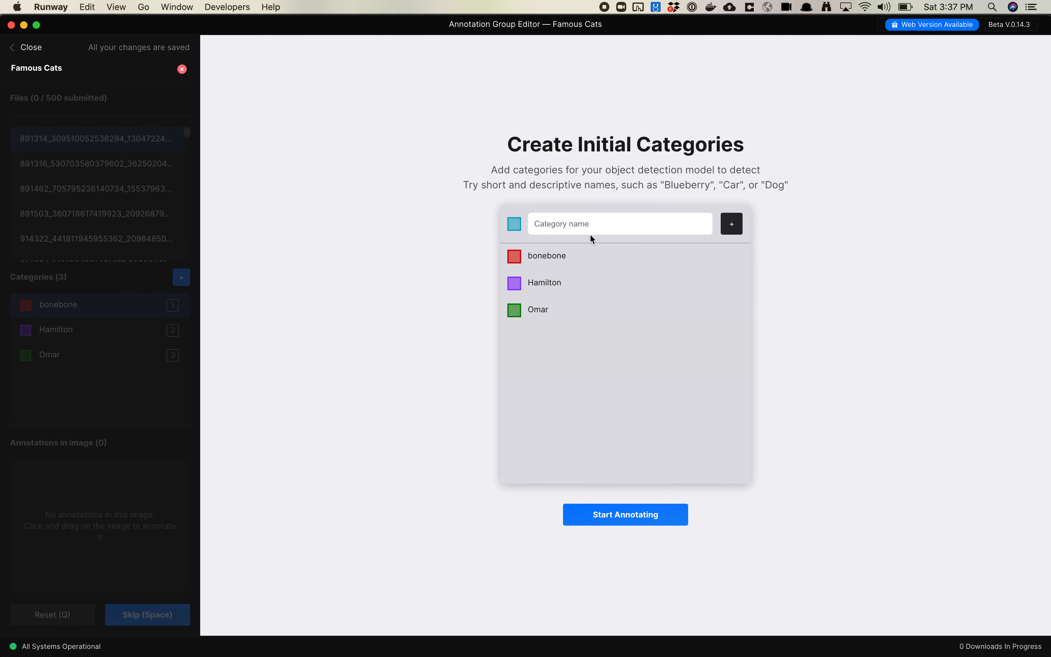
Step: Add Pudge and Venus to the annotation categories
{"action": "type", "text": "Pudge"}
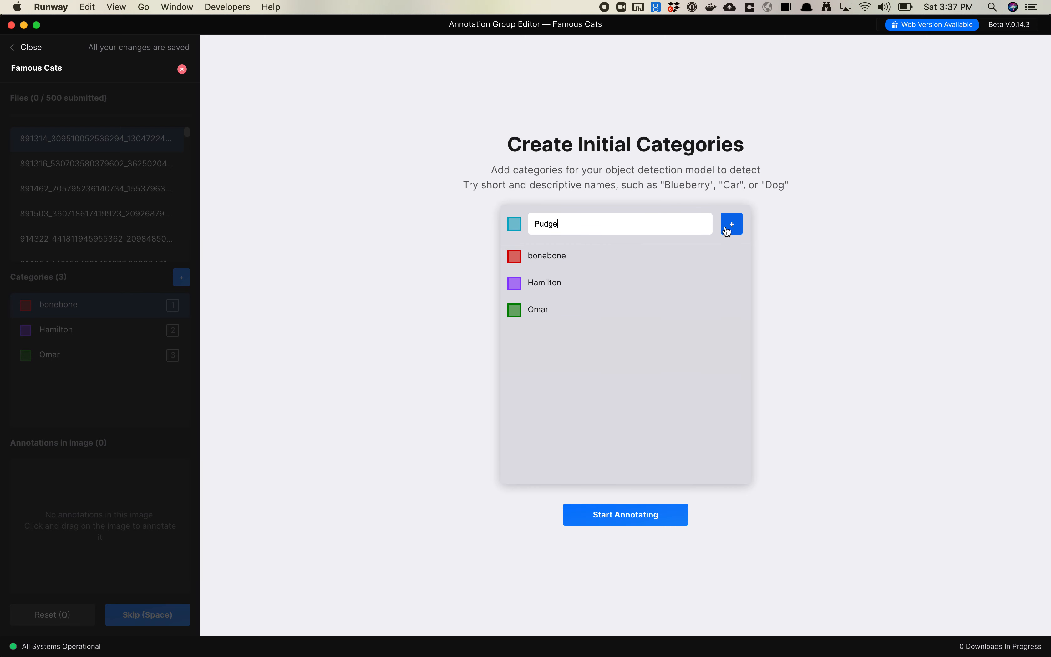
{"action": "left_click", "coordinate": [727, 230]}
{"action": "type", "text": "Vensu"}
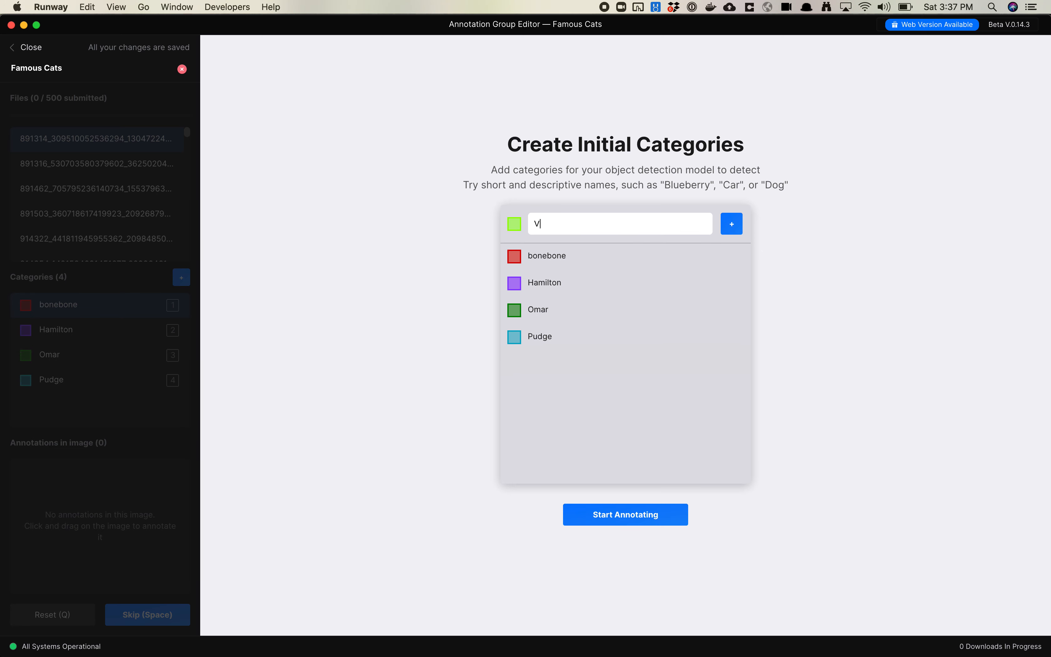
{"action": "key", "text": "BackSpace"}
{"action": "key", "text": "BackSpace"}
{"action": "type", "text": "us"}
{"action": "left_click", "coordinate": [738, 227]}
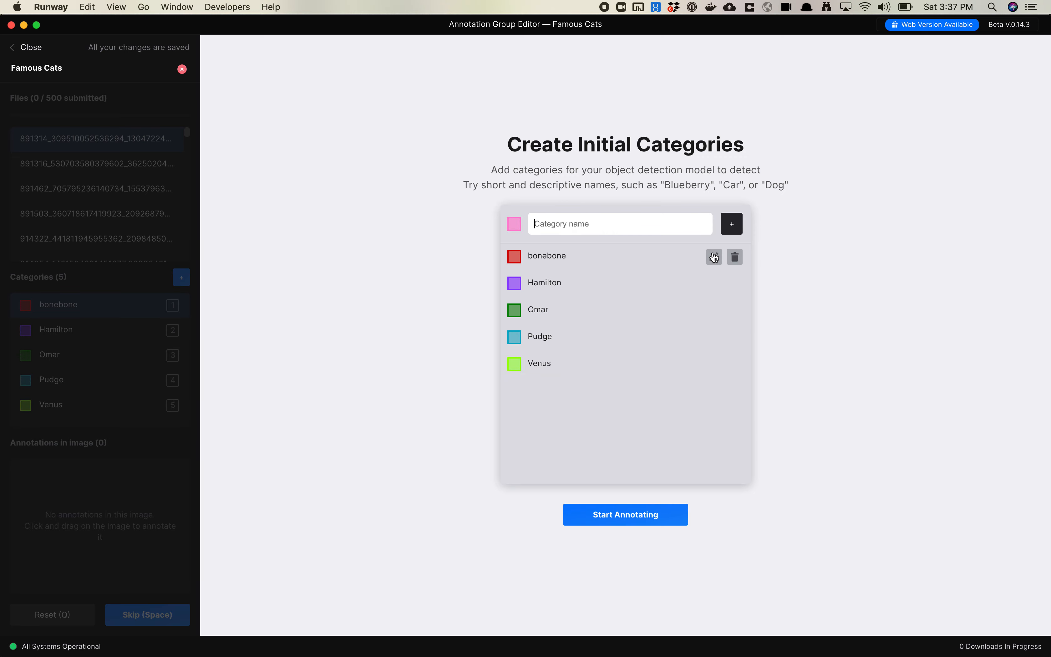
Step: Rename the bonebone category as Bonebone
{"action": "left_click", "coordinate": [714, 257]}
{"action": "double_click", "coordinate": [439, 331]}
{"action": "key", "text": "Left"}
{"action": "key", "text": "Delete"}
{"action": "type", "text": "B"}
{"action": "left_click", "coordinate": [577, 396]}
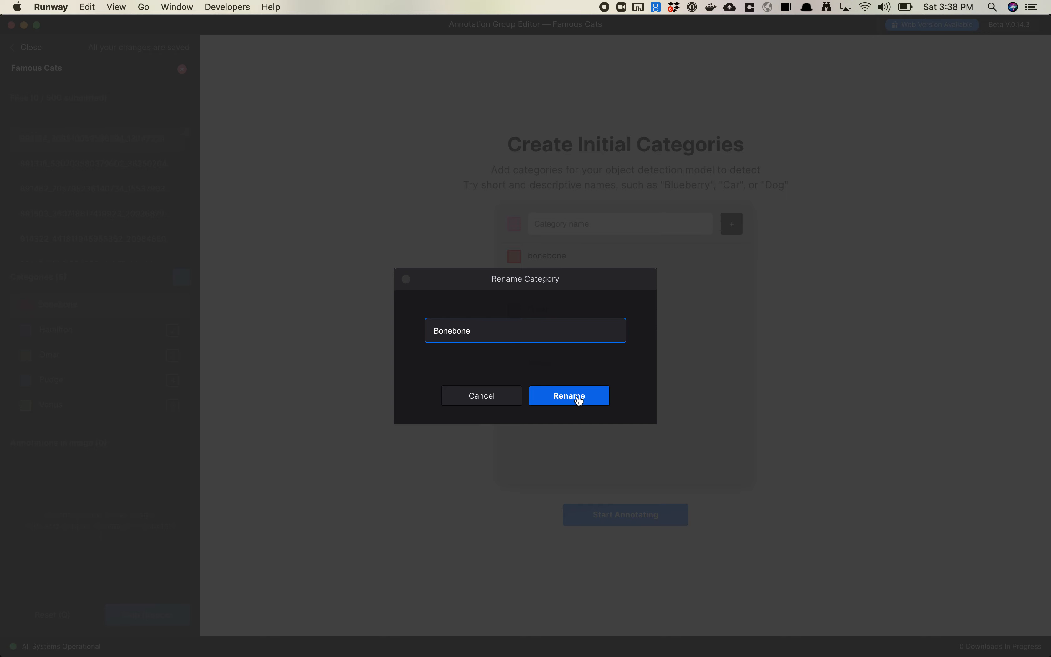
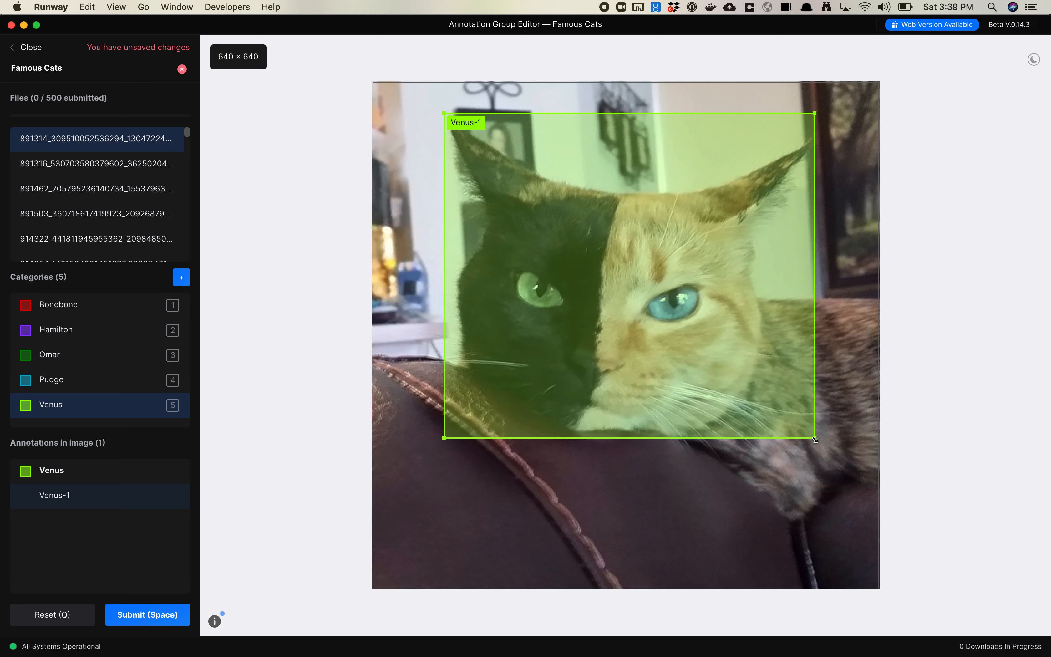
Step: Submit the first photo's Venus annotation, and in photo 891316 box the black-and-orange kitten's face as Venus and submit it
{"action": "left_click", "coordinate": [476, 486]}
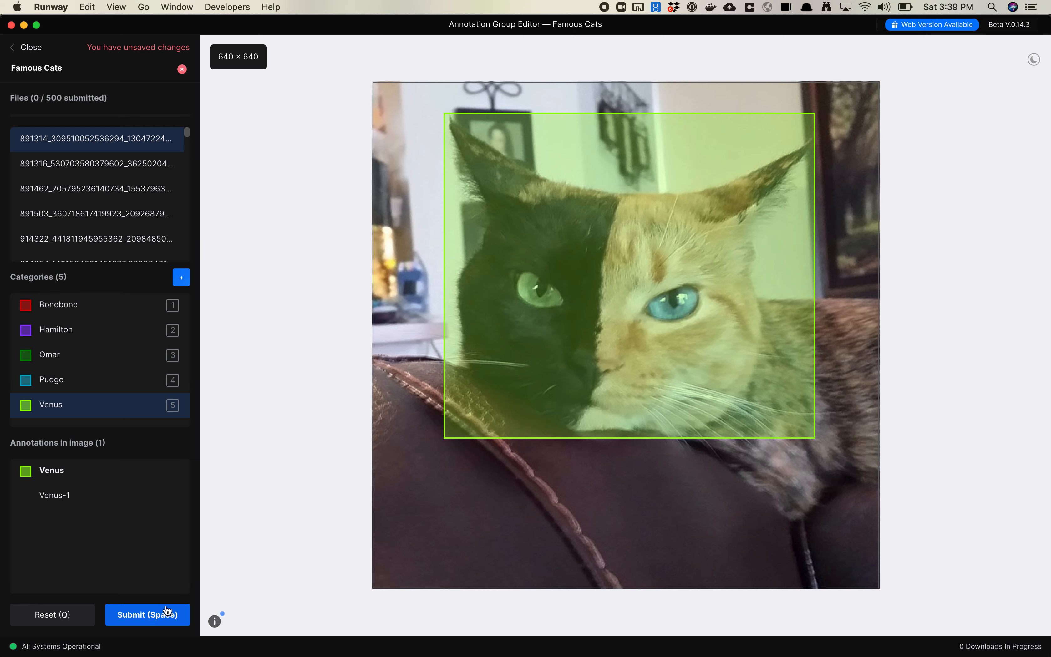
{"action": "left_click", "coordinate": [160, 614]}
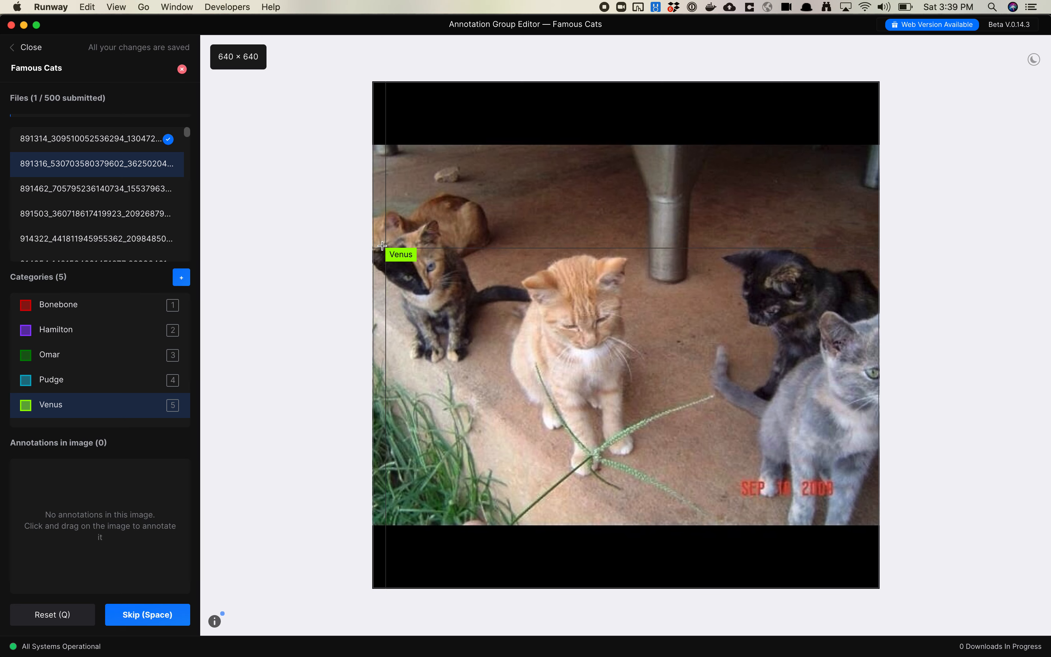
{"action": "mouse_move", "coordinate": [443, 218]}
{"action": "left_mouse_down"}
{"action": "mouse_move", "coordinate": [404, 274]}
{"action": "mouse_move", "coordinate": [371, 296]}
{"action": "left_mouse_up"}
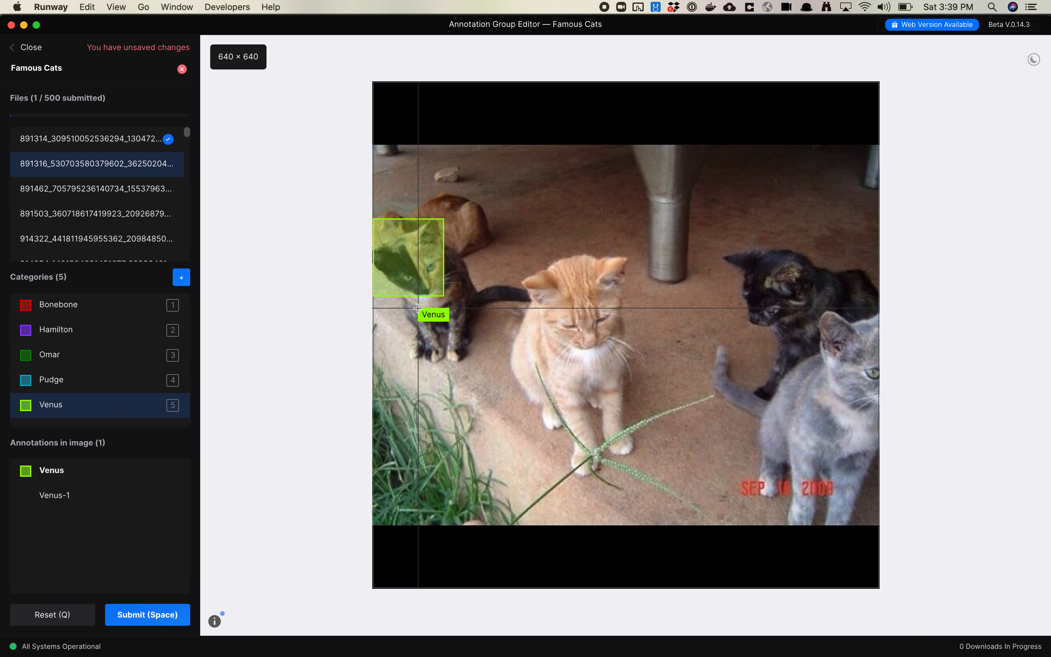
{"action": "key", "text": "space"}
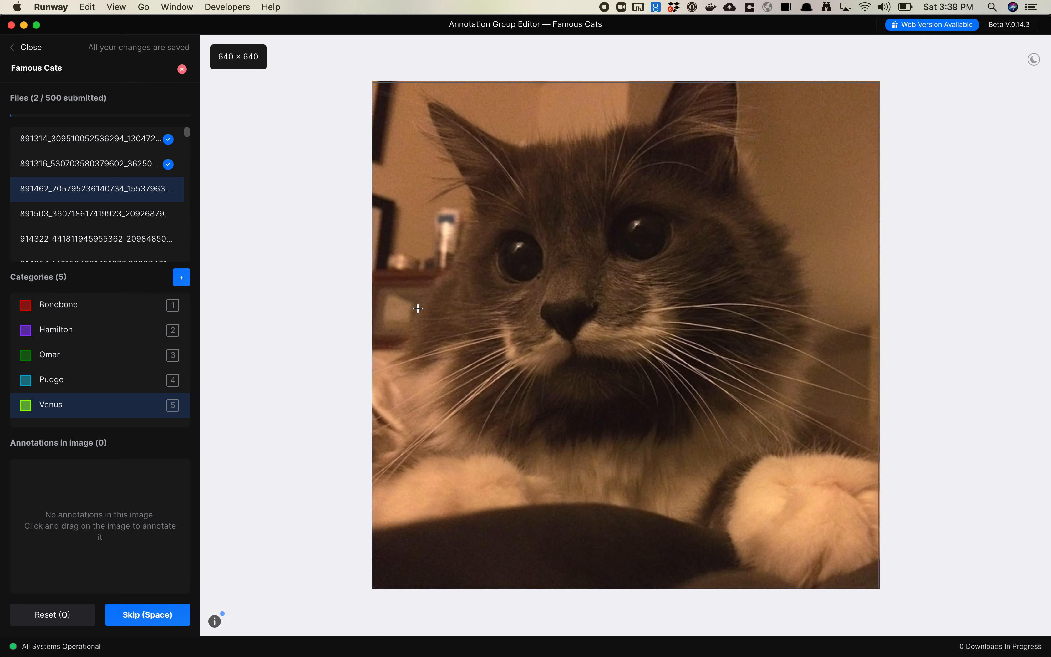
Step: Box the gray cat's head in photo 891462 as Hamilton, extend the box's left and lower edges around the face, and submit it
{"action": "key", "text": "2"}
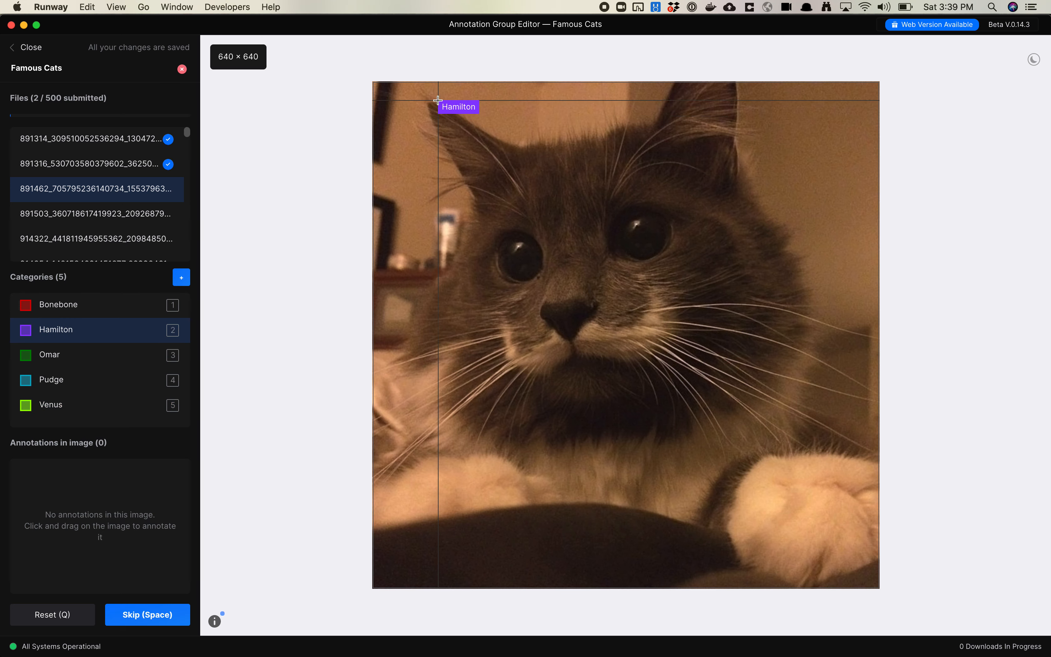
{"action": "mouse_move", "coordinate": [414, 82]}
{"action": "left_mouse_down"}
{"action": "mouse_move", "coordinate": [690, 303]}
{"action": "mouse_move", "coordinate": [815, 435]}
{"action": "left_mouse_up"}
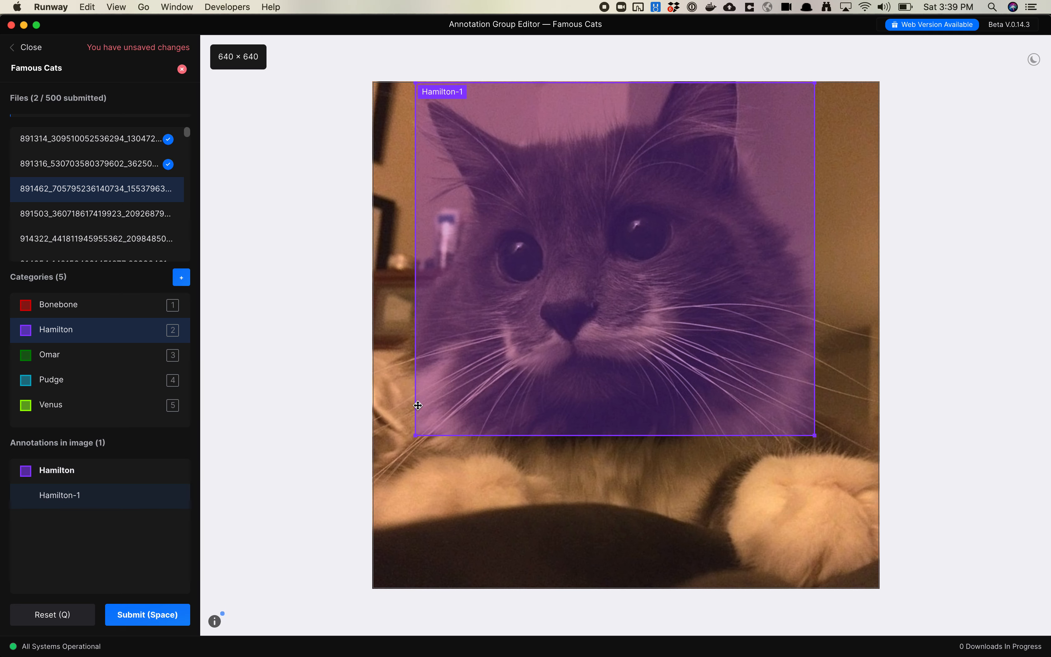
{"action": "left_click_drag", "start_coordinate": [415, 435], "coordinate": [385, 438]}
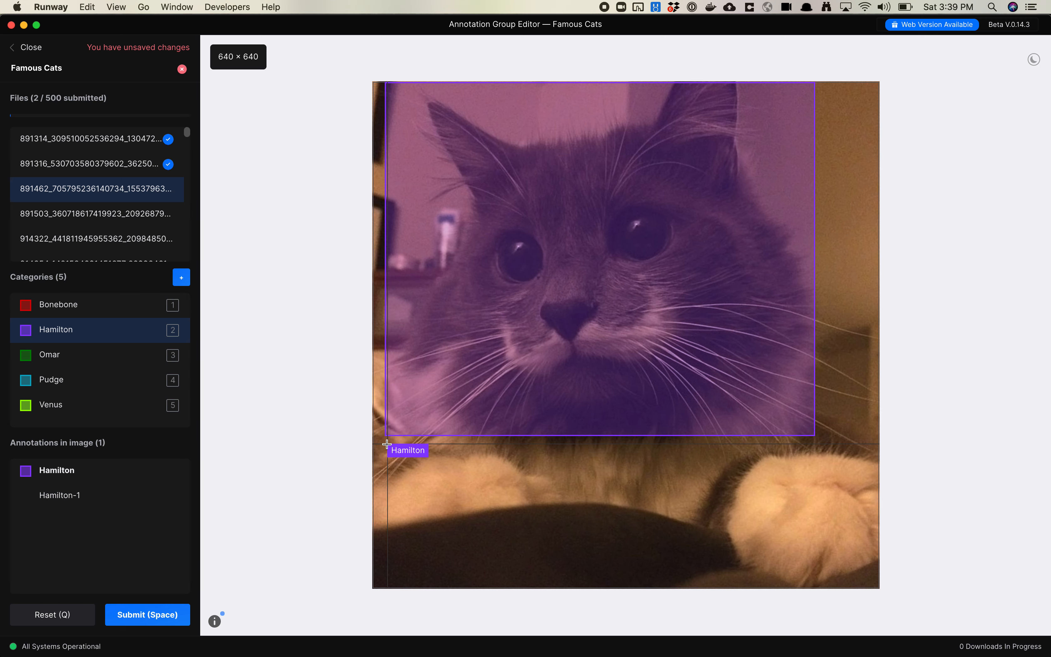
{"action": "left_click_drag", "start_coordinate": [666, 437], "coordinate": [665, 465]}
{"action": "key", "text": "space"}
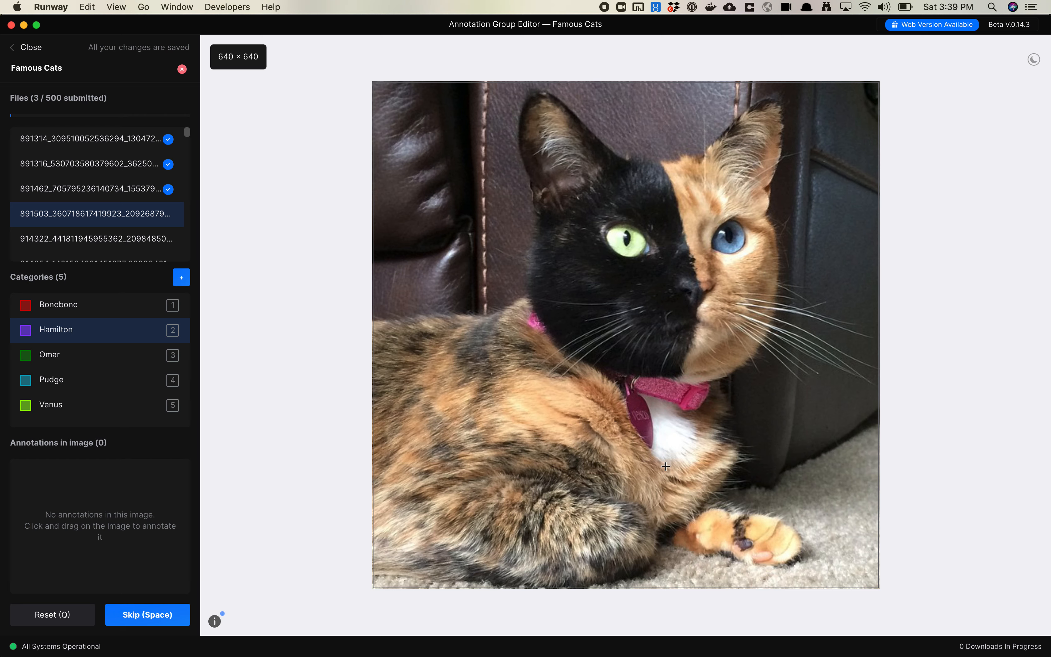
Step: Box the two-faced cat's head in photo 891503 as Venus and submit the annotation
{"action": "key", "text": "5"}
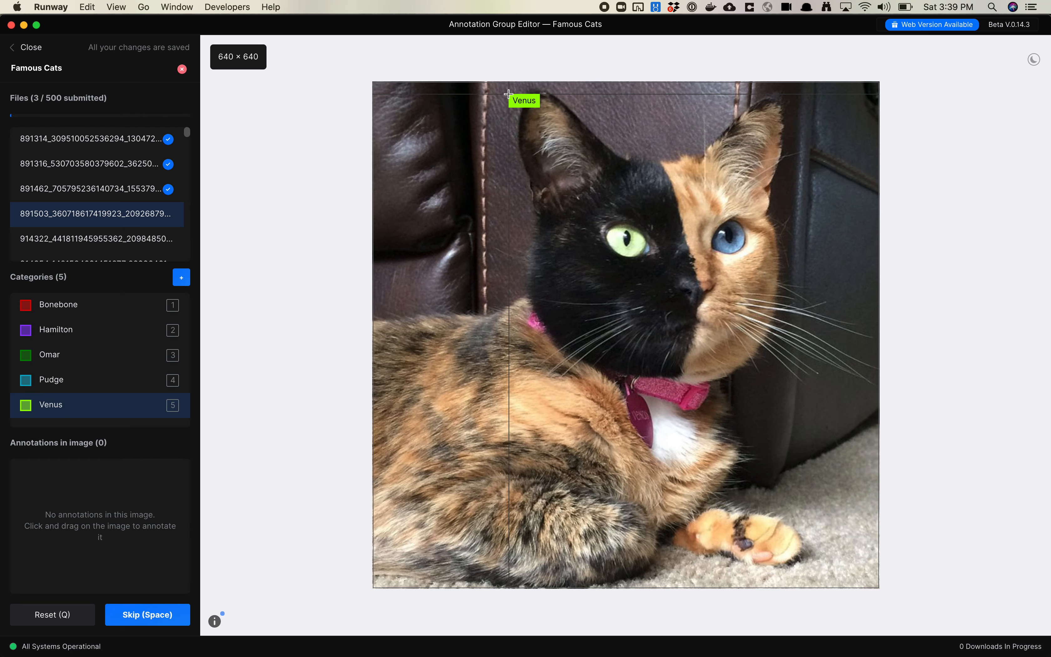
{"action": "mouse_move", "coordinate": [514, 85]}
{"action": "left_mouse_down"}
{"action": "mouse_move", "coordinate": [714, 352]}
{"action": "mouse_move", "coordinate": [788, 389]}
{"action": "left_mouse_up"}
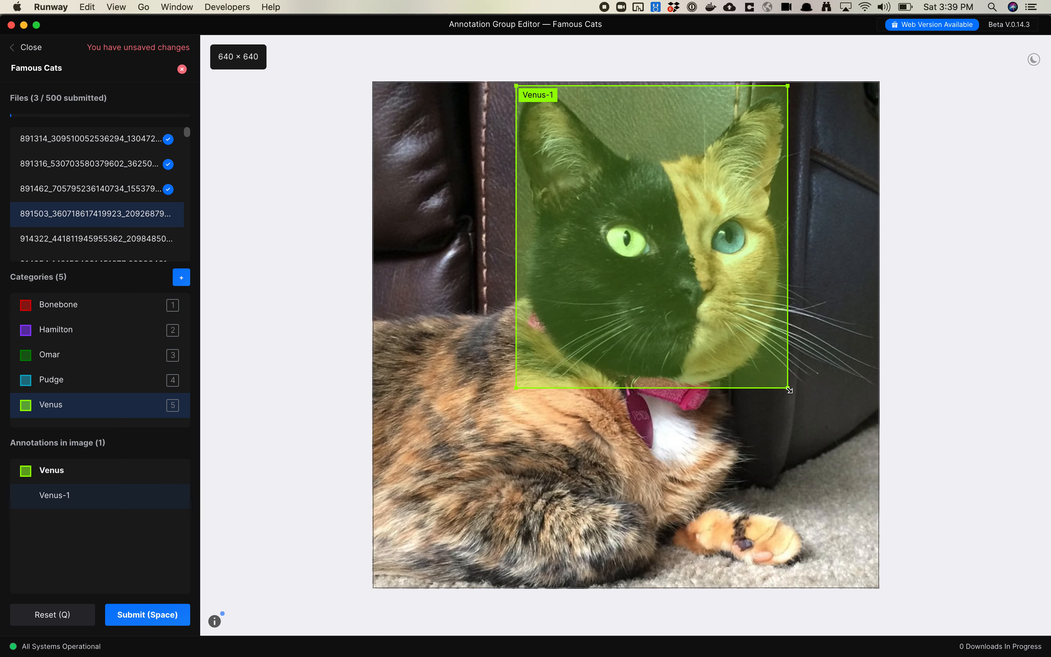
{"action": "key", "text": "space"}
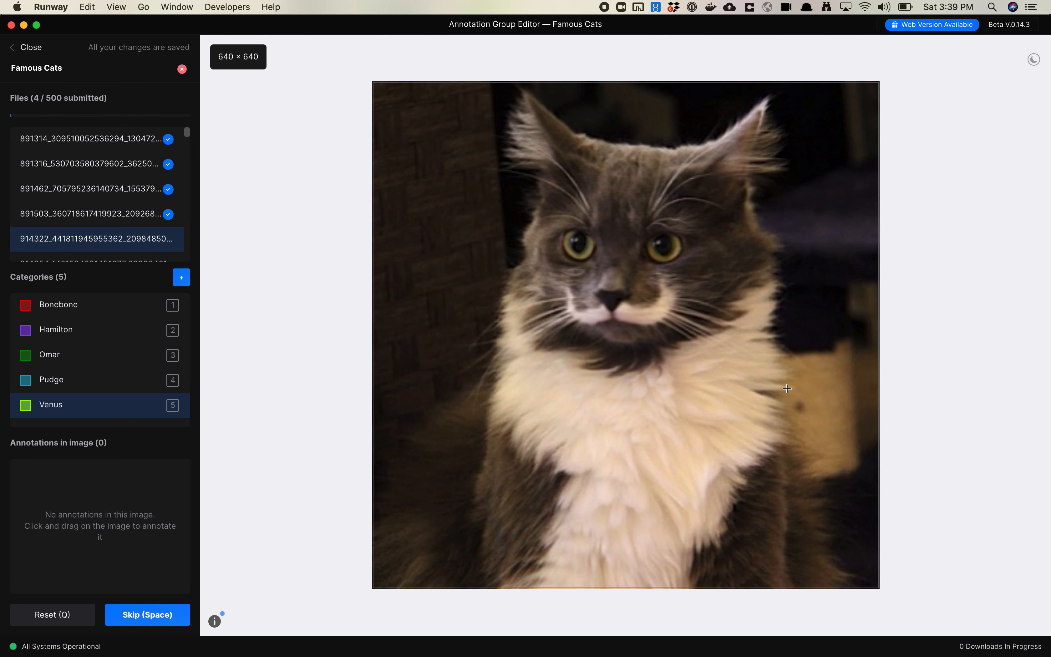
Step: Box the mustached cat's head in photo 914322 as Hamilton and submit the annotation
{"action": "key", "text": "2"}
{"action": "mouse_move", "coordinate": [501, 87]}
{"action": "left_mouse_down"}
{"action": "mouse_move", "coordinate": [636, 232]}
{"action": "mouse_move", "coordinate": [752, 305]}
{"action": "mouse_move", "coordinate": [784, 347]}
{"action": "left_mouse_up"}
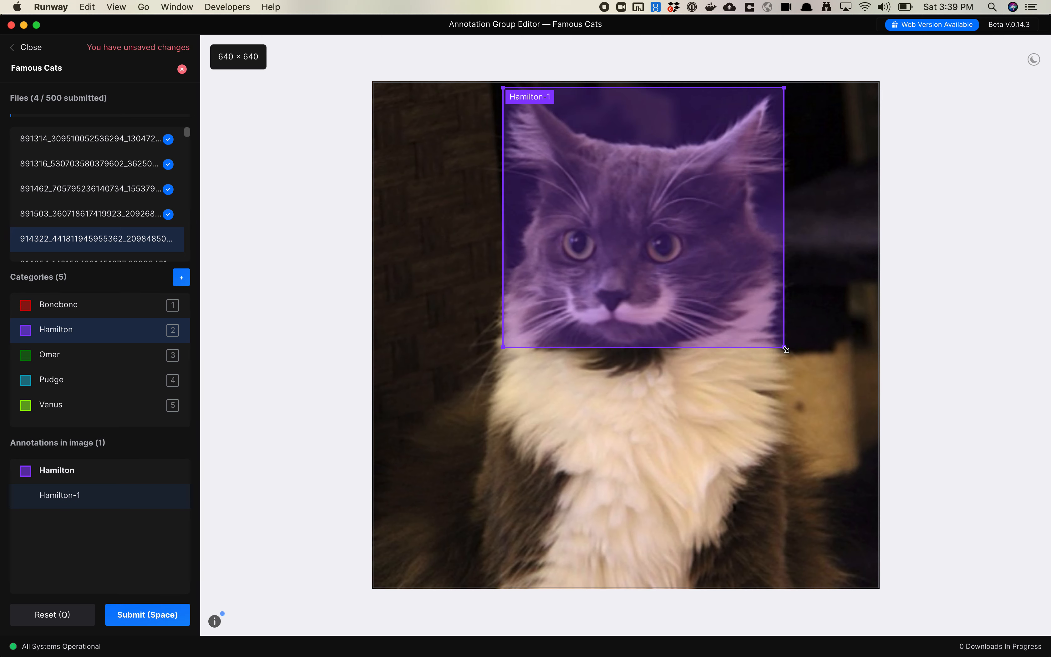
{"action": "key", "text": "space"}
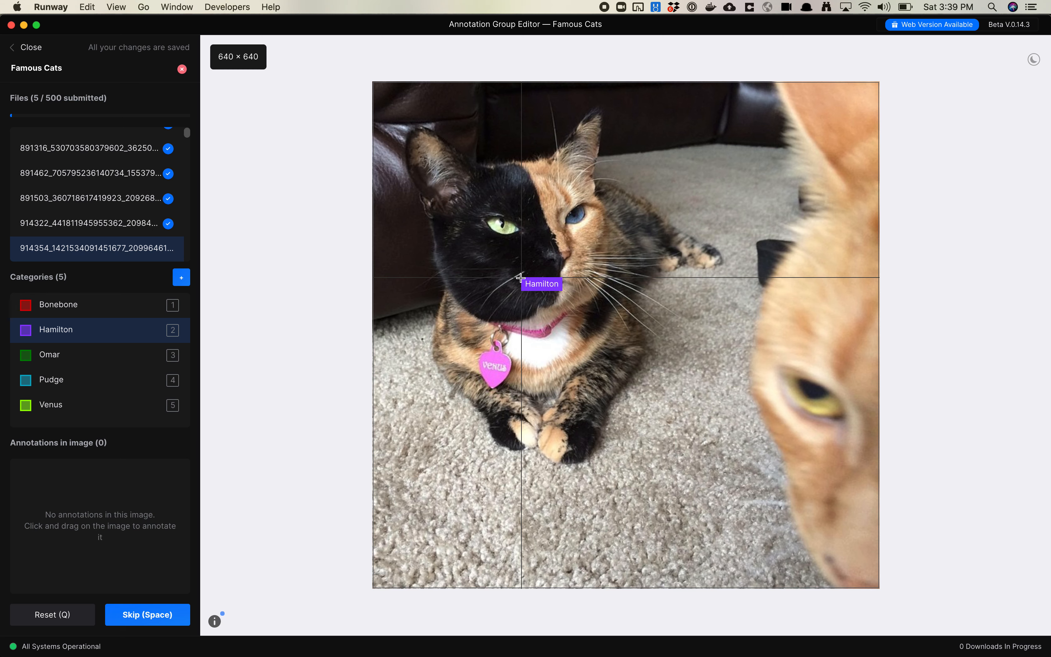
Step: Box the two-faced cat's head in photo 914354 as Venus, extend the box slightly upward and to the left, and submit it
{"action": "key", "text": "5"}
{"action": "mouse_move", "coordinate": [404, 114]}
{"action": "left_mouse_down"}
{"action": "mouse_move", "coordinate": [608, 300]}
{"action": "mouse_move", "coordinate": [621, 324]}
{"action": "mouse_move", "coordinate": [610, 326]}
{"action": "left_mouse_up"}
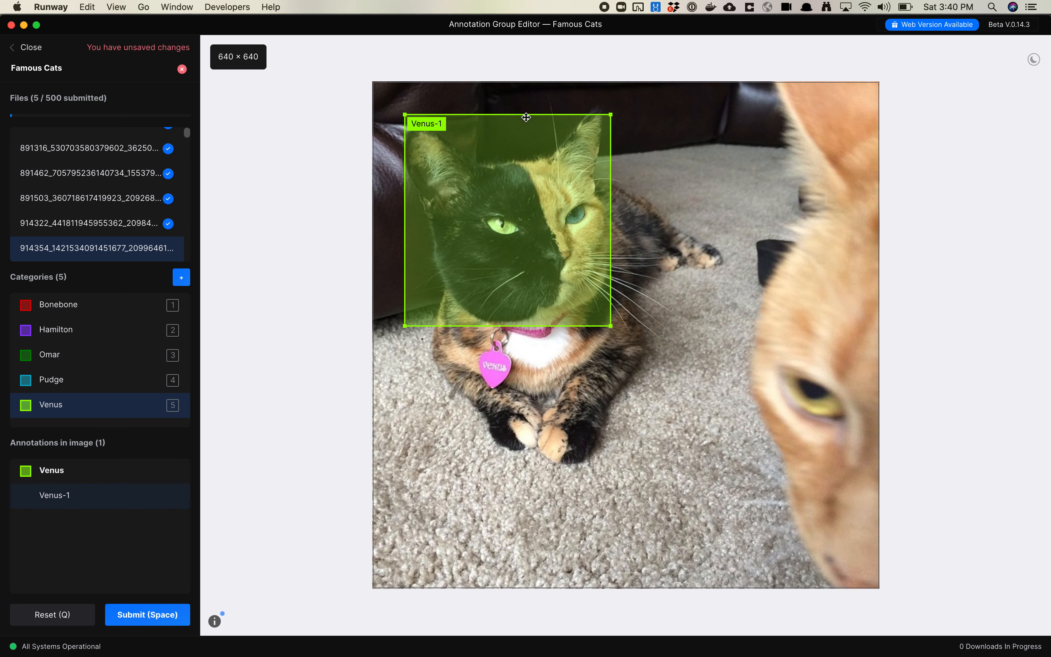
{"action": "left_click_drag", "start_coordinate": [527, 113], "coordinate": [527, 105]}
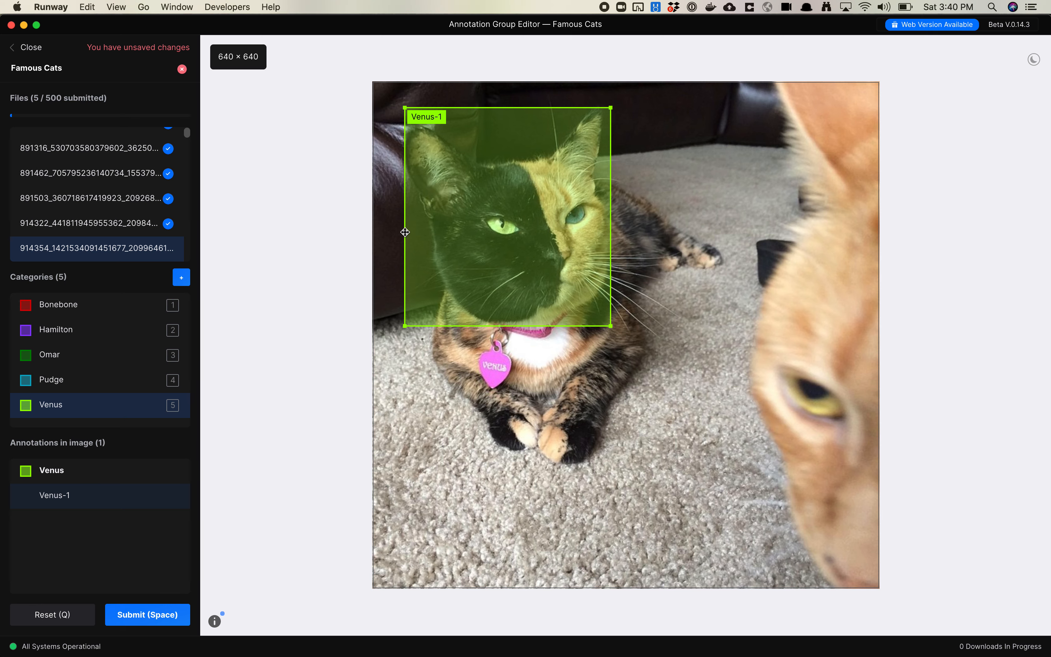
{"action": "left_click_drag", "start_coordinate": [405, 233], "coordinate": [402, 231]}
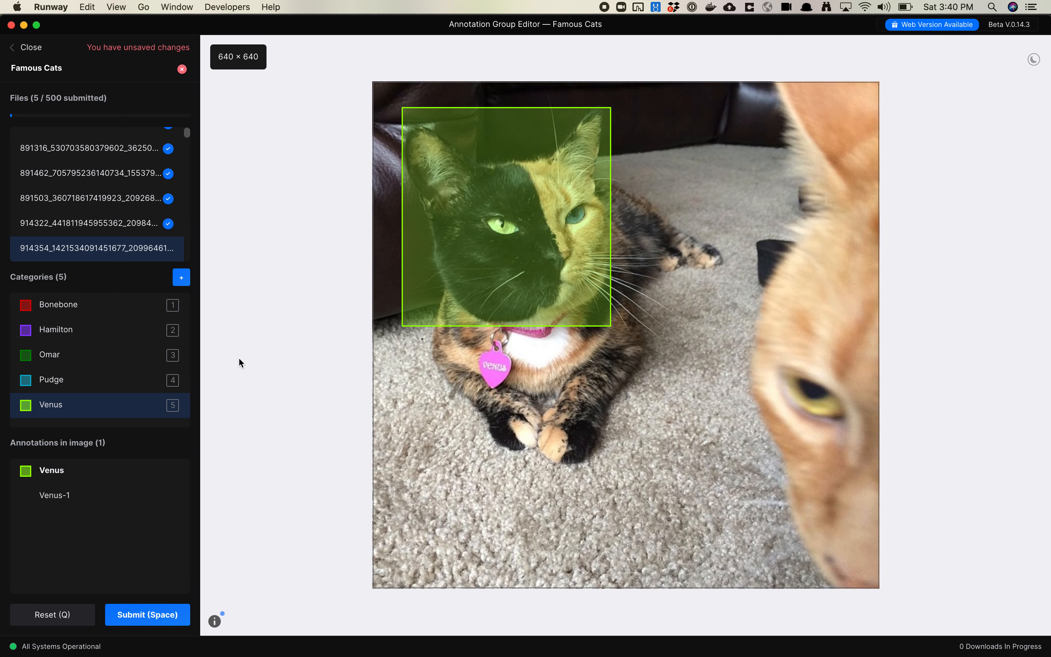
{"action": "key", "text": "space"}
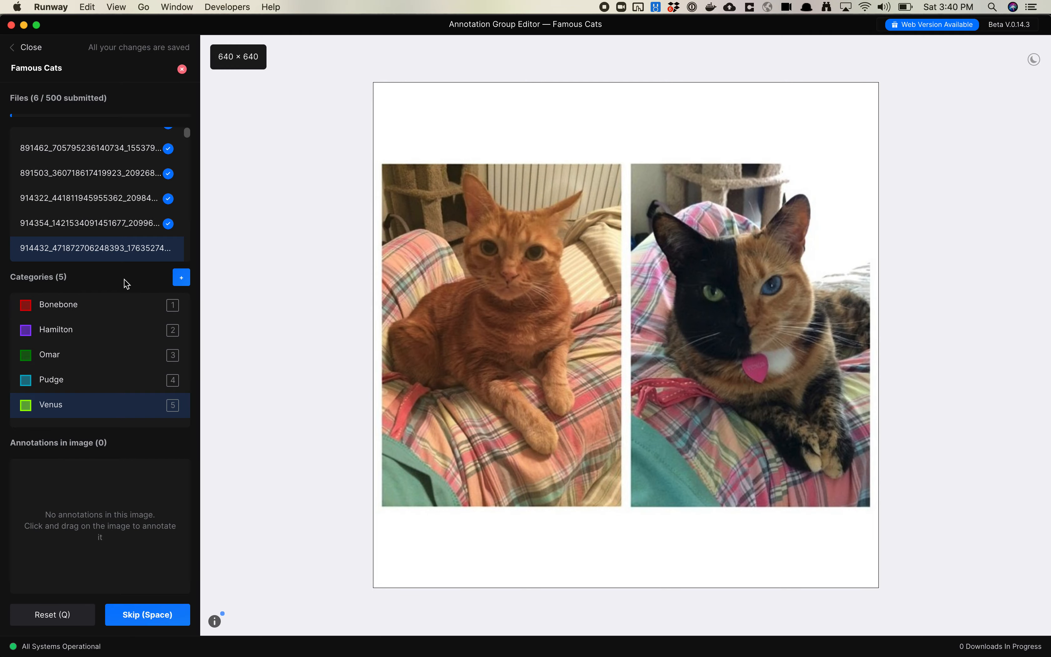
{"action": "scroll", "coordinate": [120, 203], "scroll_direction": "down", "scroll_amount": 10}
{"action": "scroll", "coordinate": [120, 203], "scroll_direction": "down", "scroll_amount": 5}
{"action": "left_click", "coordinate": [103, 188]}
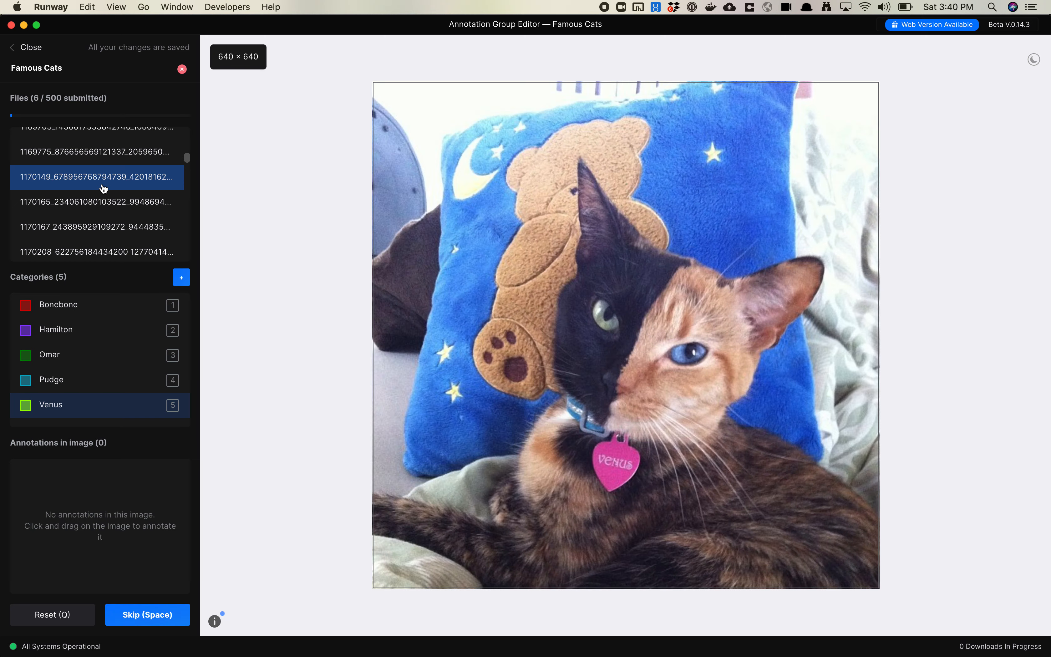
{"action": "left_click", "coordinate": [104, 203]}
{"action": "scroll", "coordinate": [103, 205], "scroll_direction": "down", "scroll_amount": 5}
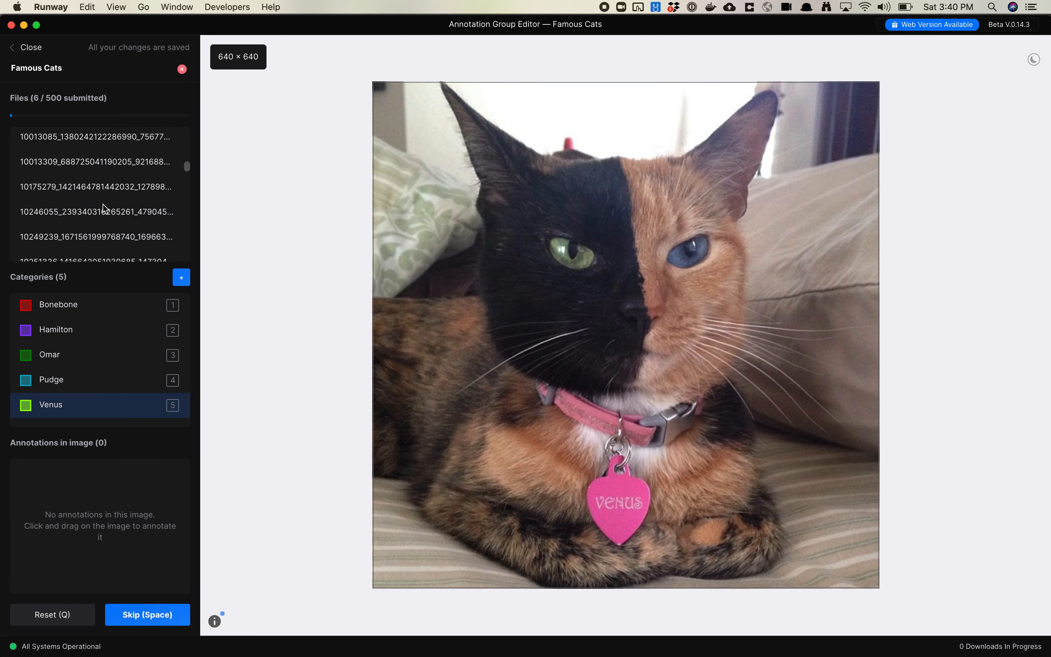
{"action": "left_click", "coordinate": [103, 207]}
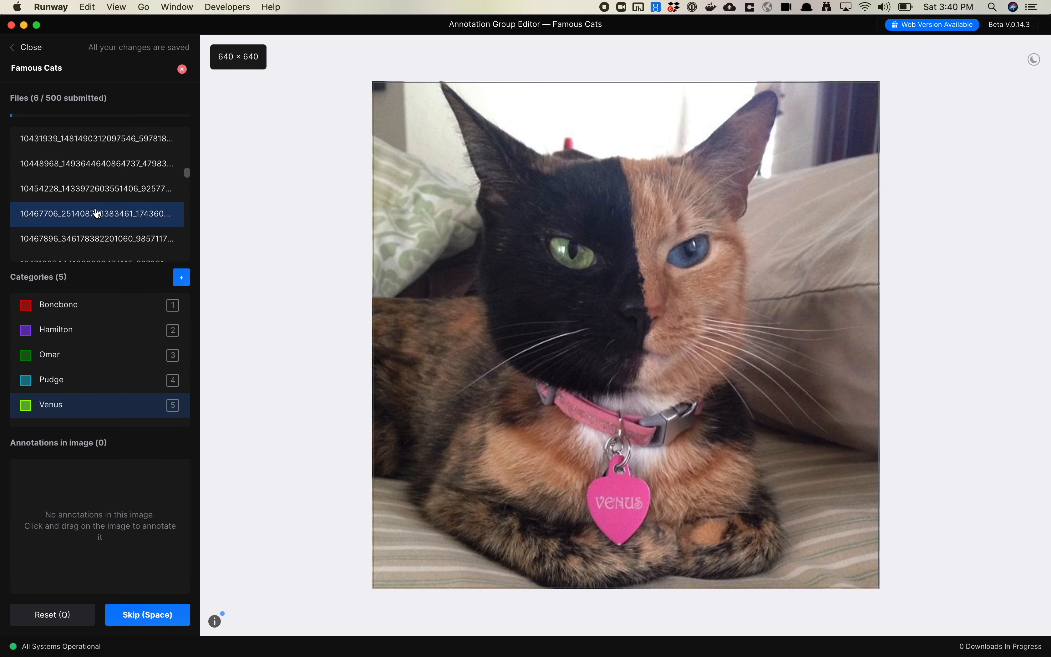
{"action": "scroll", "coordinate": [94, 209], "scroll_direction": "down", "scroll_amount": 10}
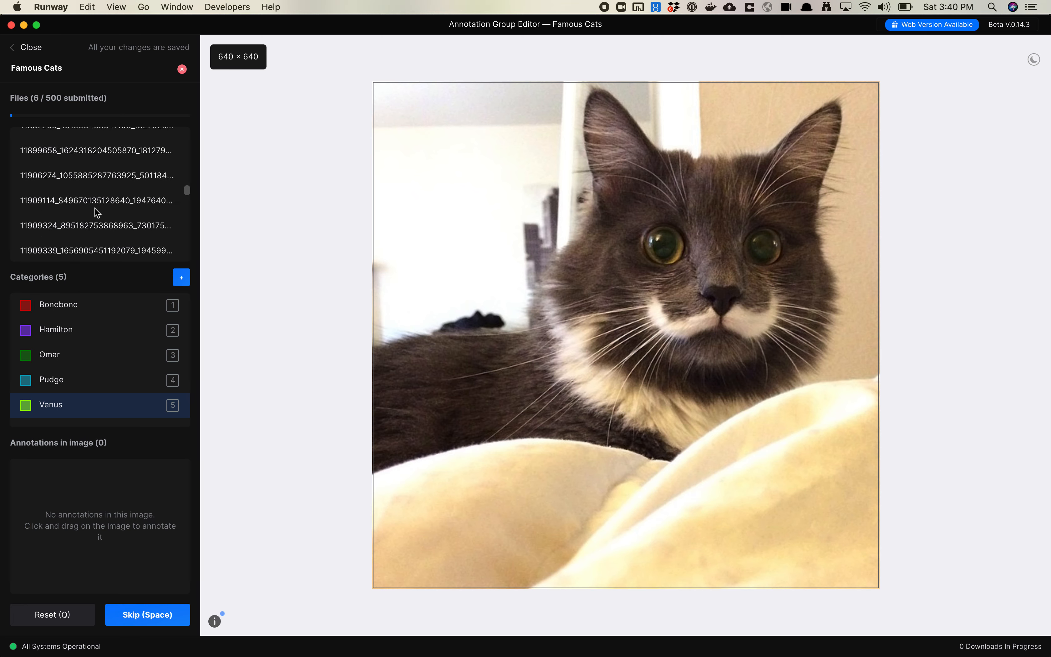
{"action": "left_click", "coordinate": [93, 212]}
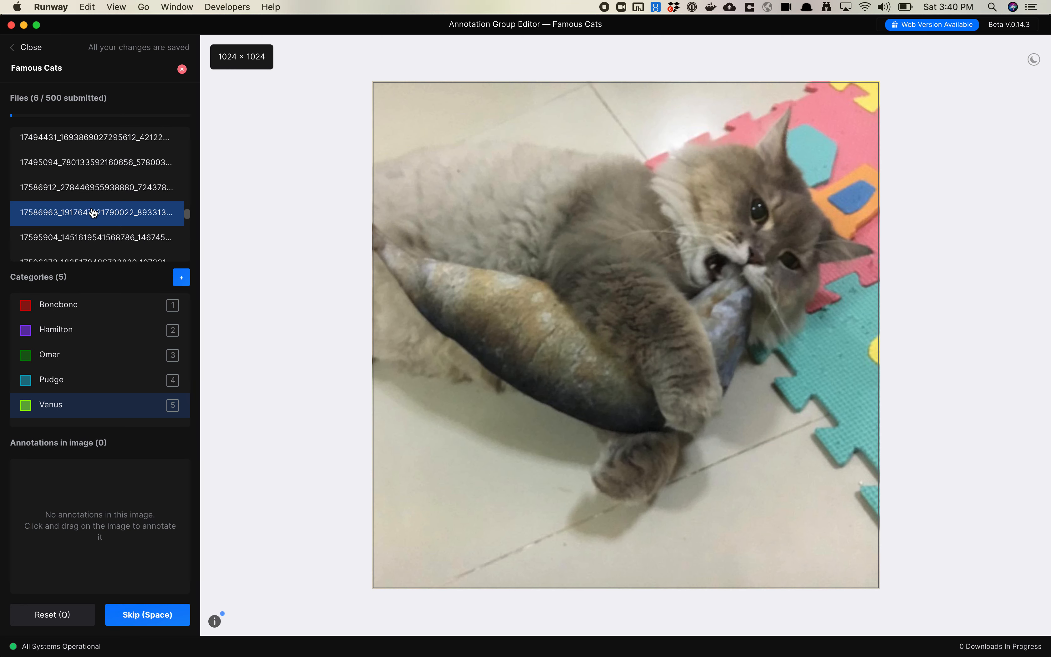
{"action": "left_click", "coordinate": [69, 309]}
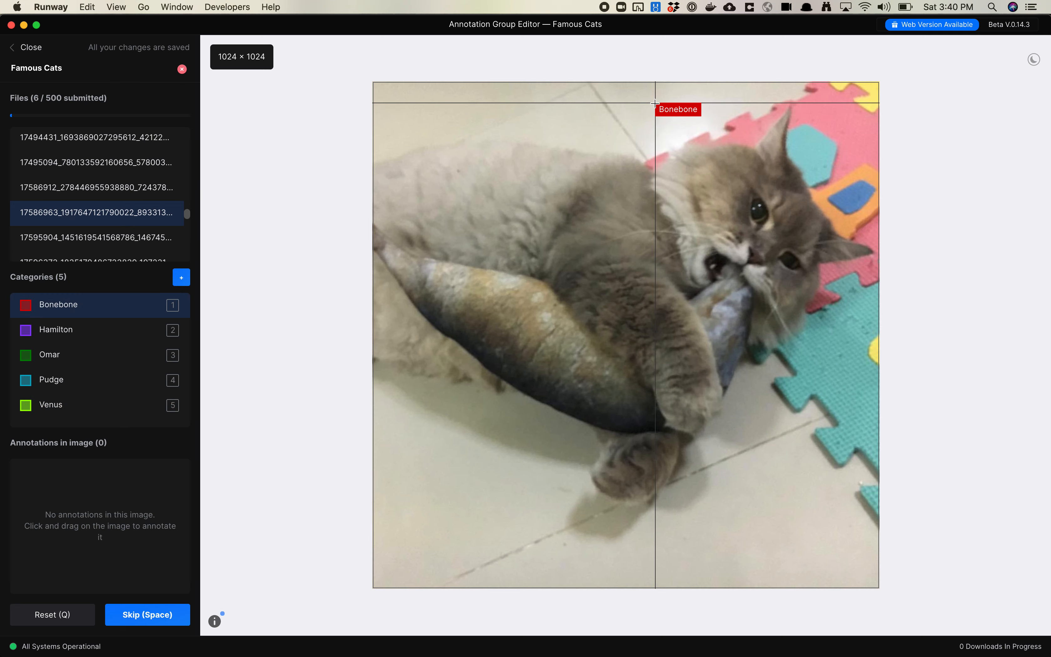
{"action": "mouse_move", "coordinate": [655, 103]}
{"action": "left_mouse_down"}
{"action": "mouse_move", "coordinate": [772, 263]}
{"action": "mouse_move", "coordinate": [842, 317]}
{"action": "mouse_move", "coordinate": [874, 323]}
{"action": "mouse_move", "coordinate": [876, 338]}
{"action": "left_mouse_up"}
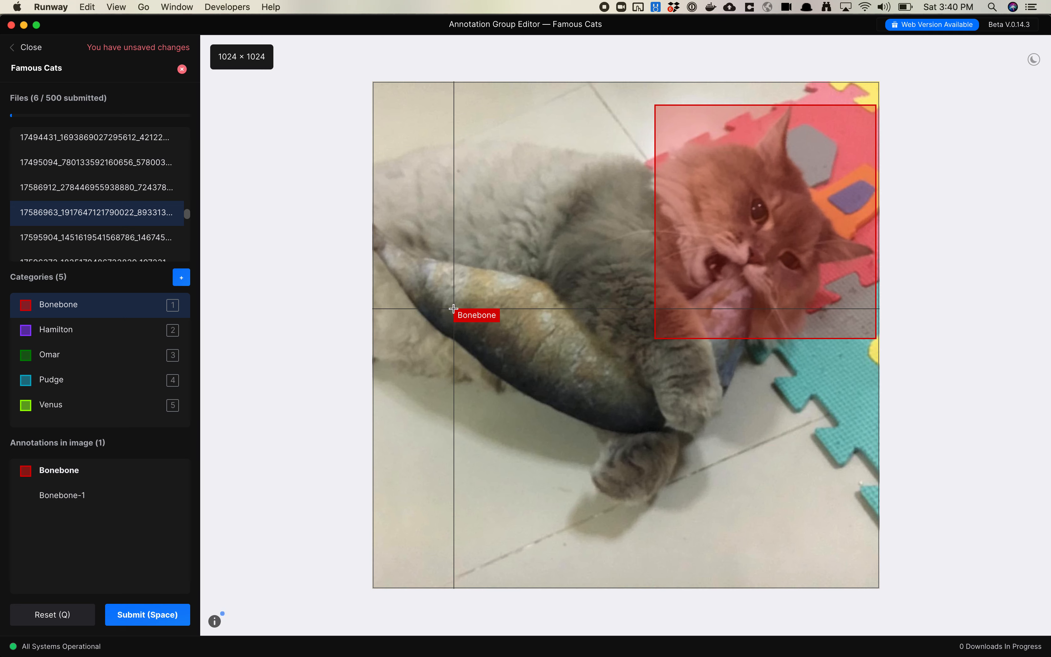
Step: Draw a trial Pudge box over the gray cat's body and delete that annotation
{"action": "key", "text": "4"}
{"action": "mouse_move", "coordinate": [391, 153]}
{"action": "left_mouse_down"}
{"action": "mouse_move", "coordinate": [547, 356]}
{"action": "mouse_move", "coordinate": [586, 357]}
{"action": "left_mouse_up"}
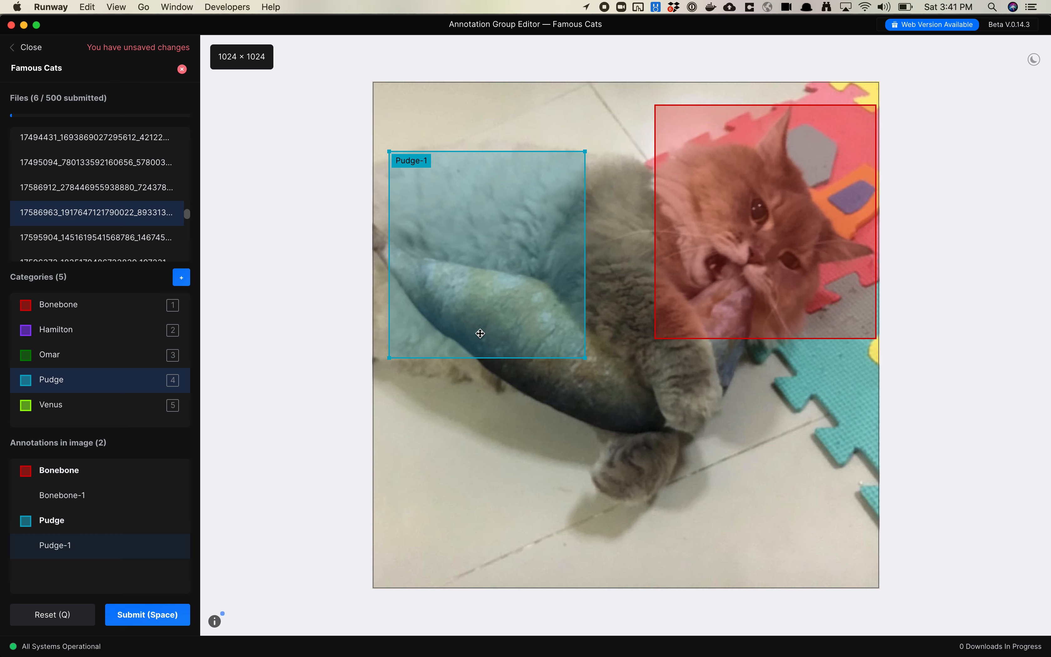
{"action": "mouse_move", "coordinate": [178, 549]}
{"action": "left_click", "coordinate": [173, 548]}
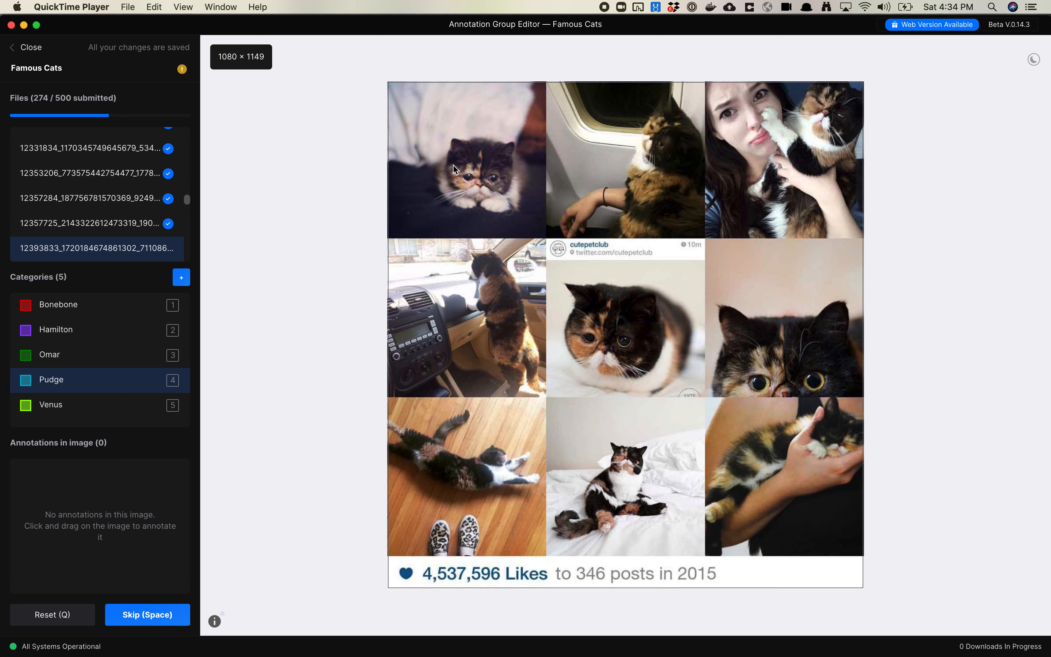
Step: Box the cat's head in each of the collage's three top-row photos as Pudge, fine-tuning the left edges of the second and third boxes
{"action": "left_click", "coordinate": [448, 136]}
{"action": "left_click_drag", "start_coordinate": [448, 136], "coordinate": [517, 201]}
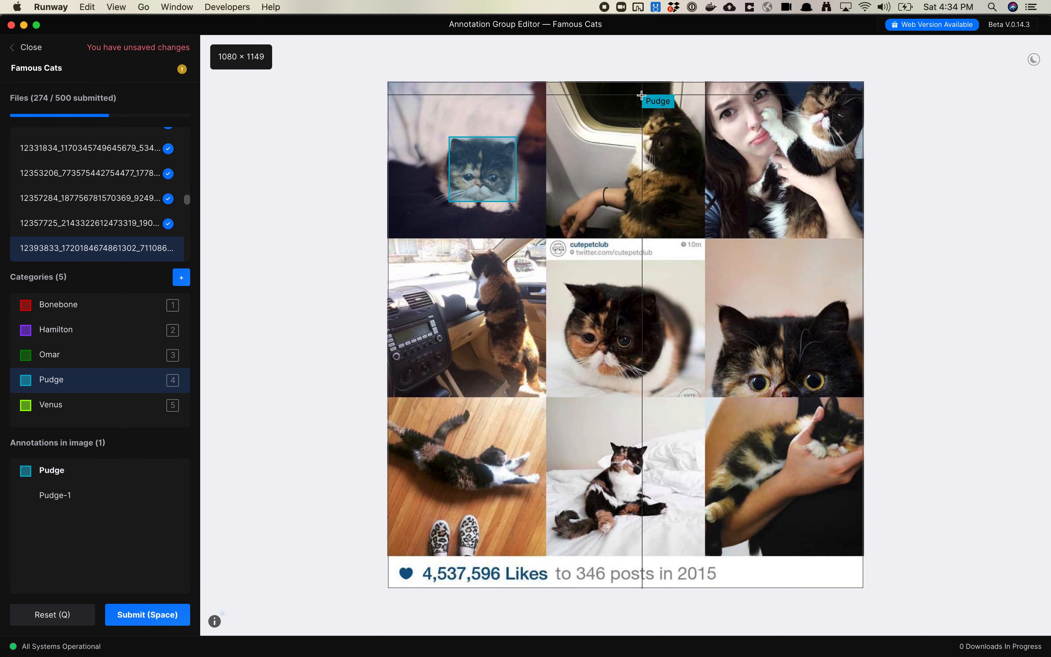
{"action": "left_click_drag", "start_coordinate": [641, 95], "coordinate": [704, 174]}
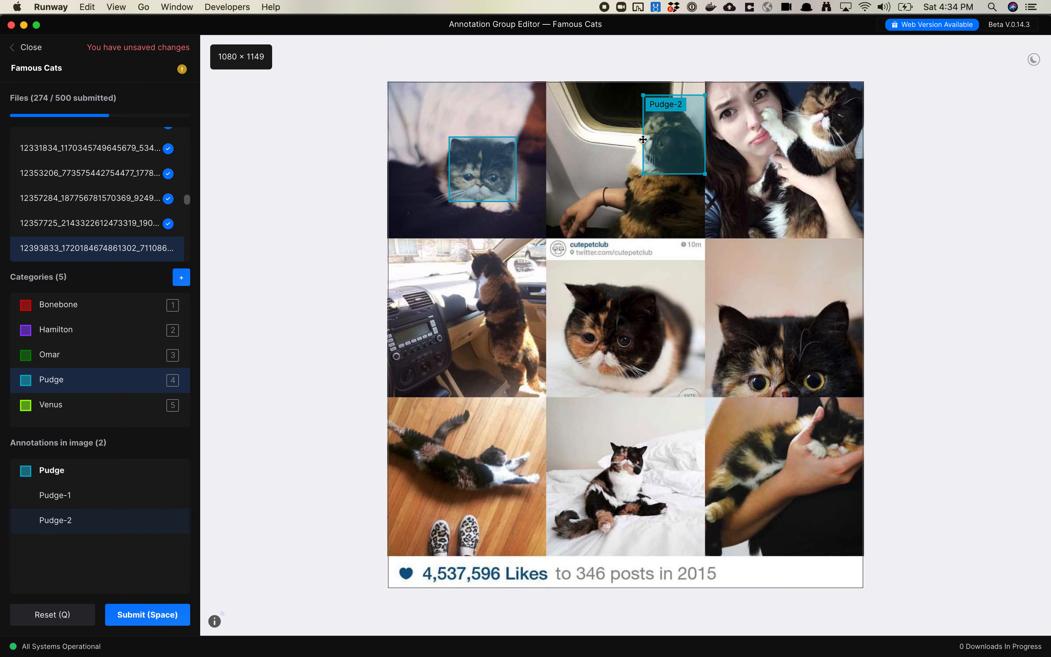
{"action": "left_click_drag", "start_coordinate": [642, 139], "coordinate": [640, 139]}
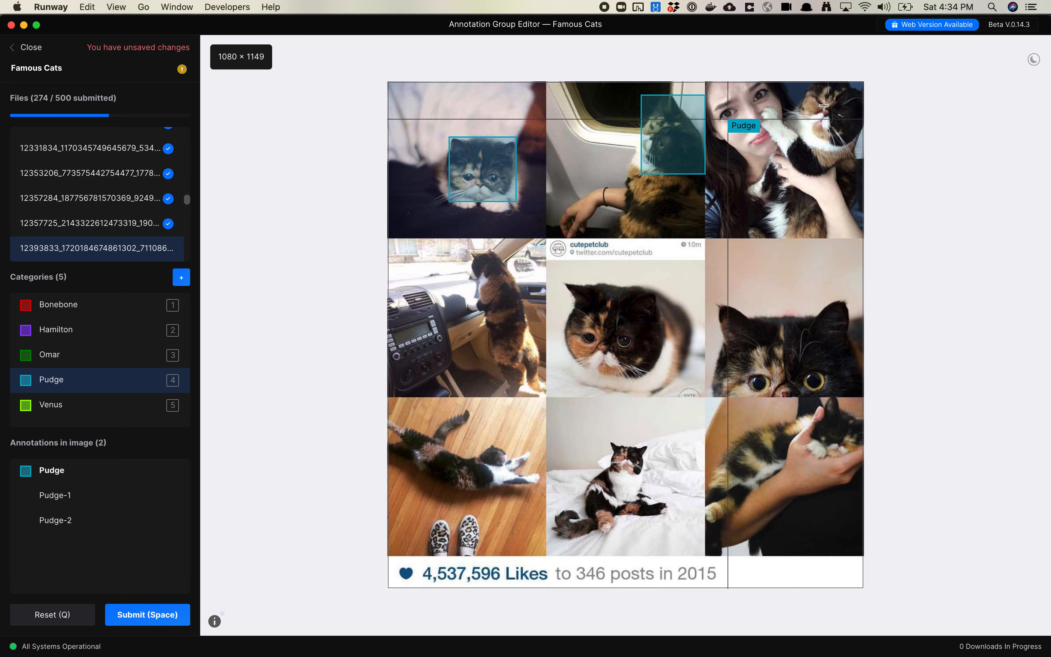
{"action": "left_click_drag", "start_coordinate": [795, 82], "coordinate": [867, 146]}
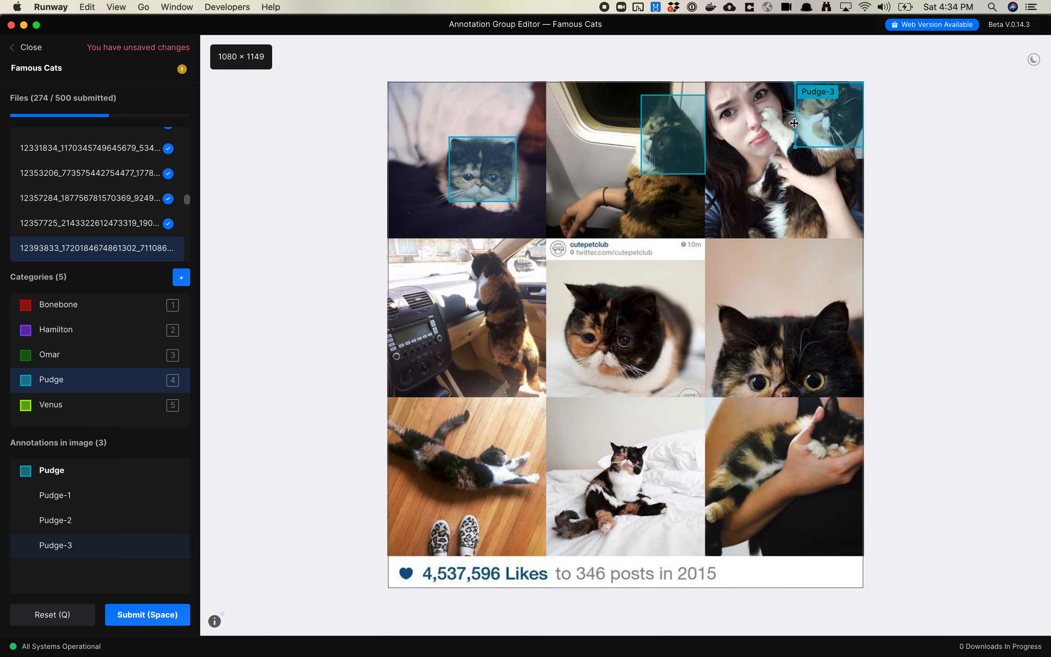
{"action": "left_click_drag", "start_coordinate": [794, 123], "coordinate": [799, 124]}
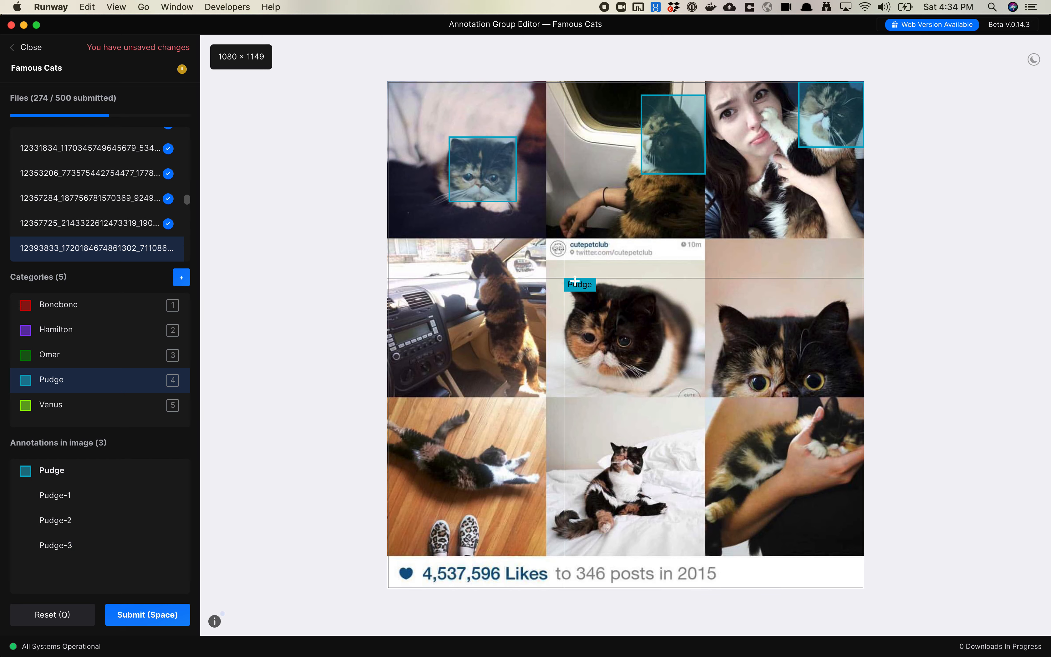
Step: Box the cat's head as Pudge in the collage's center, bottom-middle and middle-right photos, extending the middle-right box slightly to the left
{"action": "left_click_drag", "start_coordinate": [562, 277], "coordinate": [561, 277]}
{"action": "left_click_drag", "start_coordinate": [638, 358], "coordinate": [667, 380]}
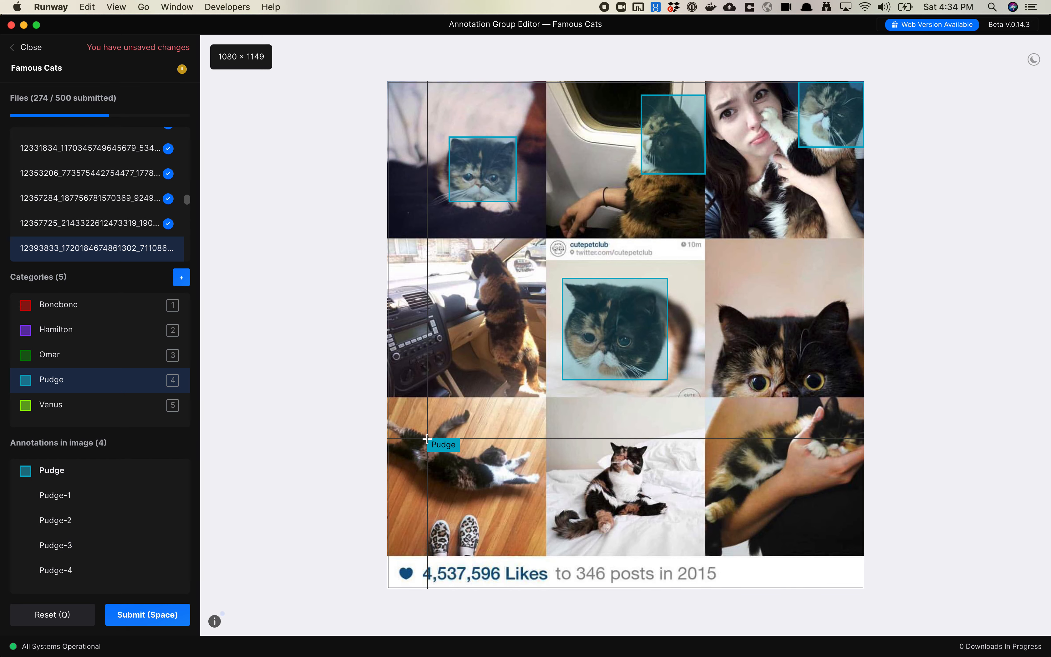
{"action": "left_click_drag", "start_coordinate": [610, 442], "coordinate": [650, 477]}
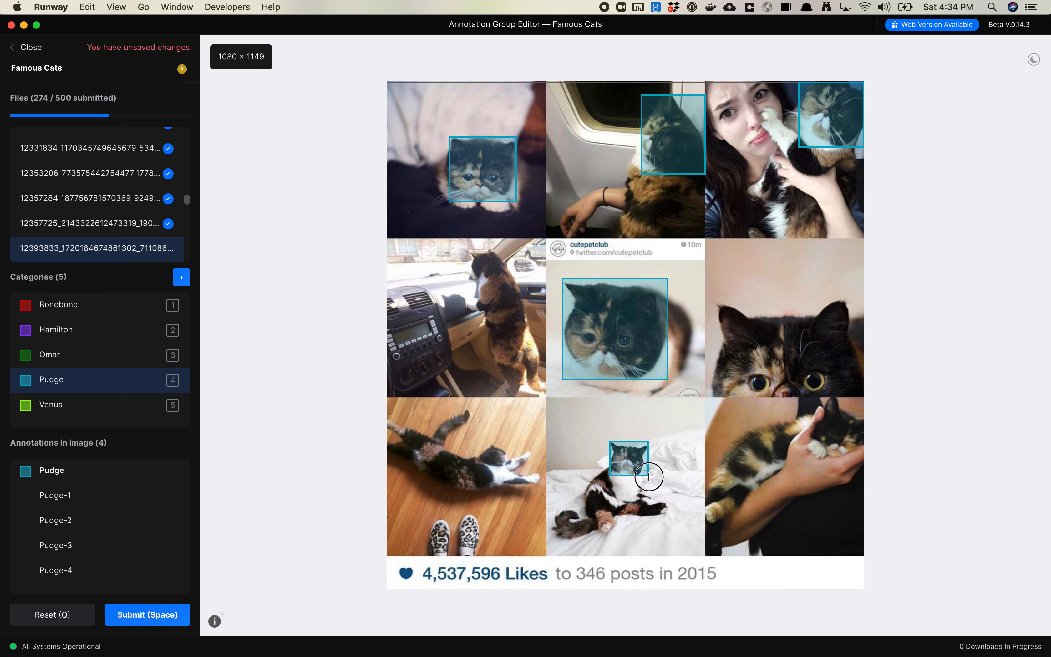
{"action": "mouse_move", "coordinate": [717, 301]}
{"action": "left_mouse_down"}
{"action": "mouse_move", "coordinate": [808, 378]}
{"action": "mouse_move", "coordinate": [856, 398]}
{"action": "left_mouse_up"}
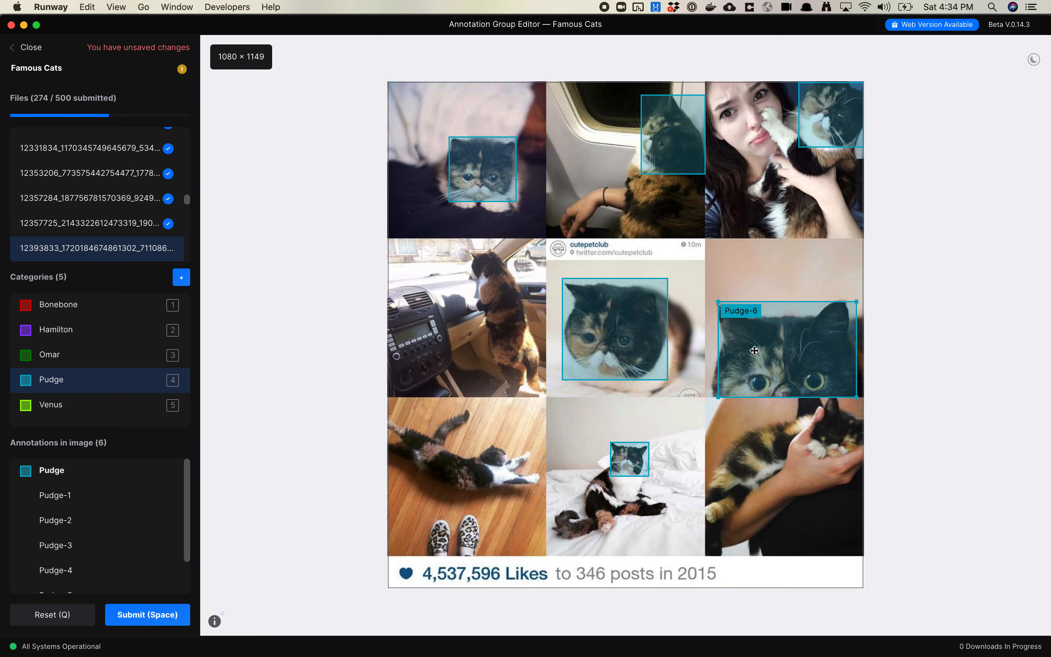
{"action": "left_click_drag", "start_coordinate": [717, 350], "coordinate": [711, 351]}
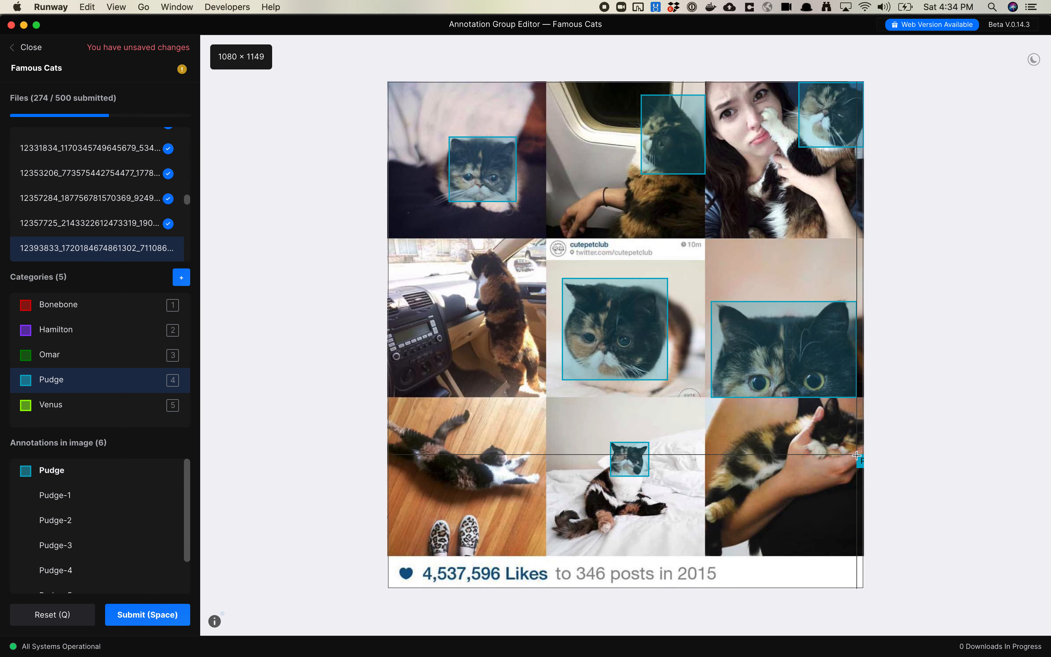
Step: Box the cat's head as Pudge in the collage's bottom-right and bottom-left photos, and submit the image
{"action": "left_click_drag", "start_coordinate": [861, 464], "coordinate": [813, 398]}
{"action": "left_click_drag", "start_coordinate": [840, 465], "coordinate": [840, 457]}
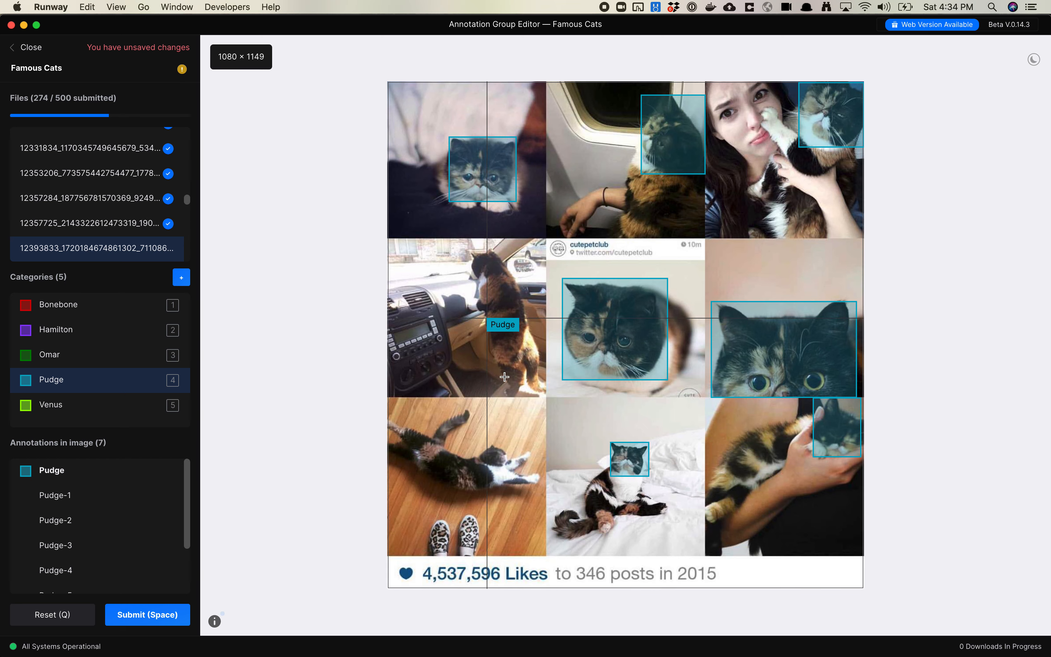
{"action": "left_click_drag", "start_coordinate": [486, 443], "coordinate": [509, 468]}
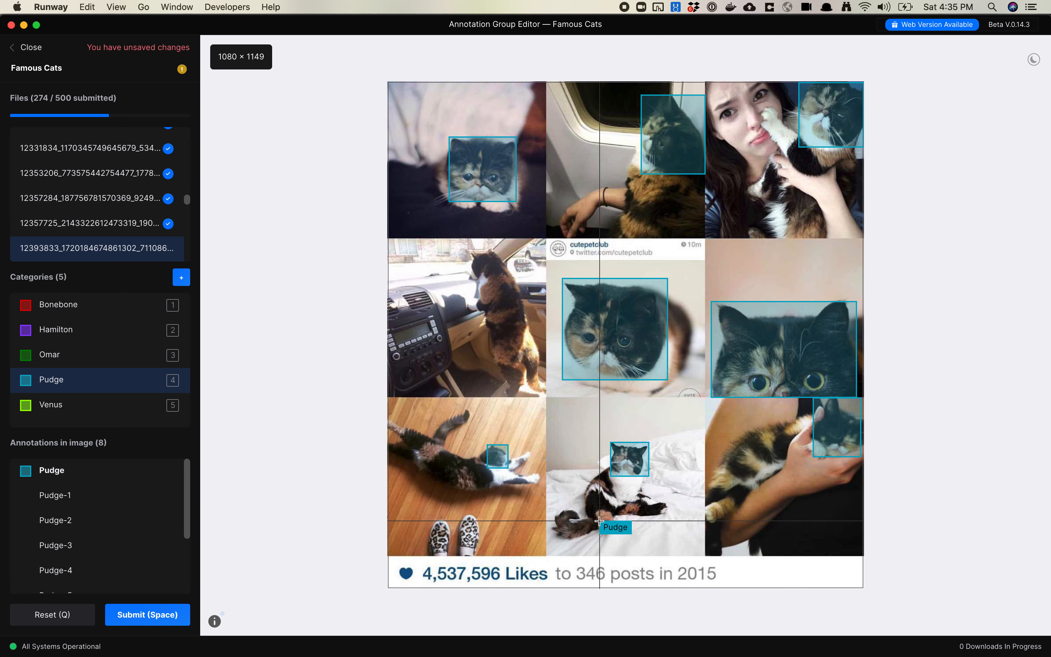
{"action": "left_click", "coordinate": [666, 365]}
{"action": "key", "text": "space"}
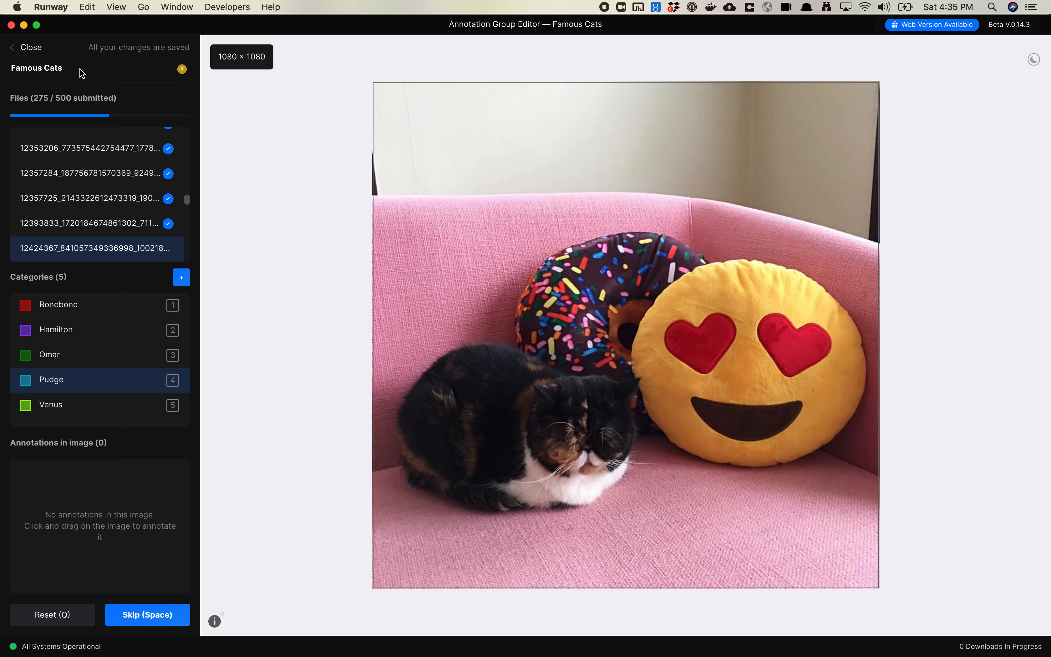
Step: Close the Famous Cats annotation group editor and return to the experiment's Annotation stage
{"action": "mouse_move", "coordinate": [181, 72]}
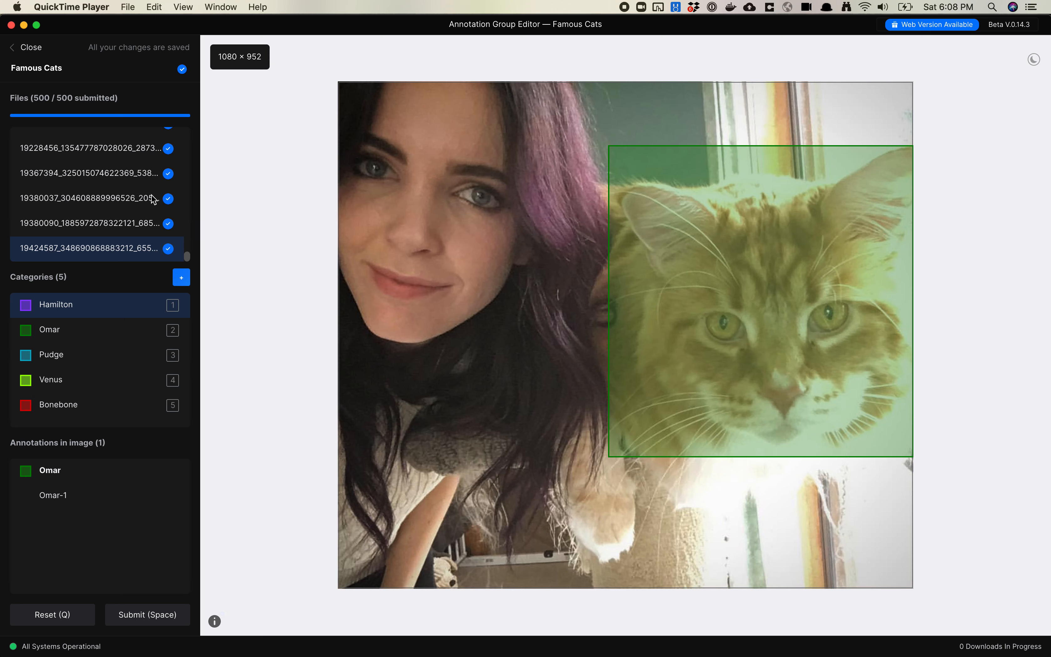
{"action": "left_click", "coordinate": [216, 623]}
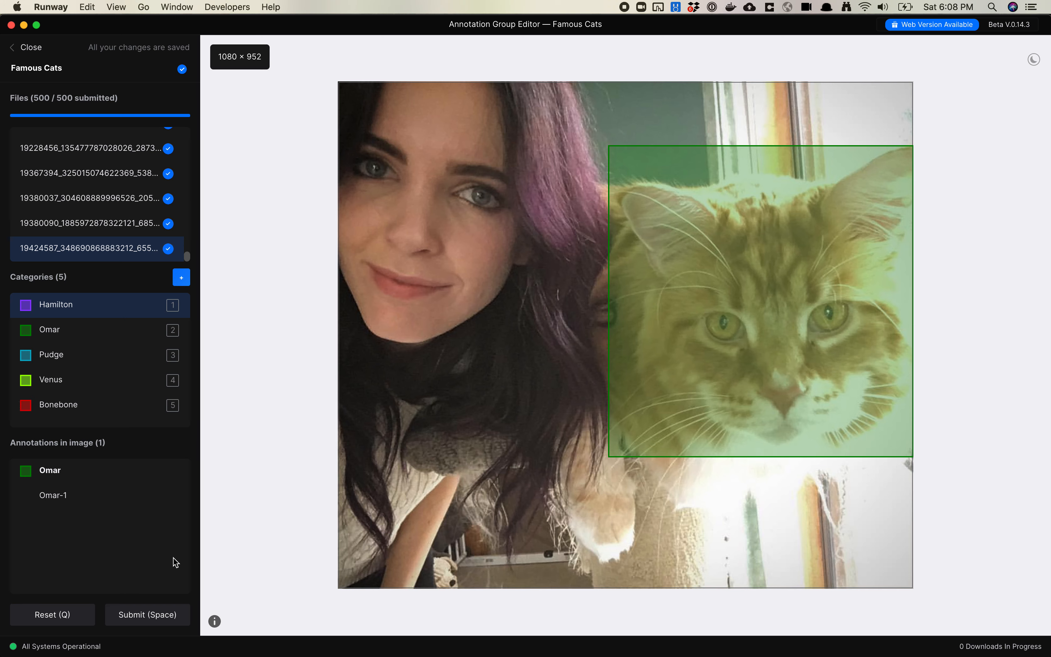
{"action": "mouse_move", "coordinate": [214, 621]}
{"action": "left_click", "coordinate": [30, 49]}
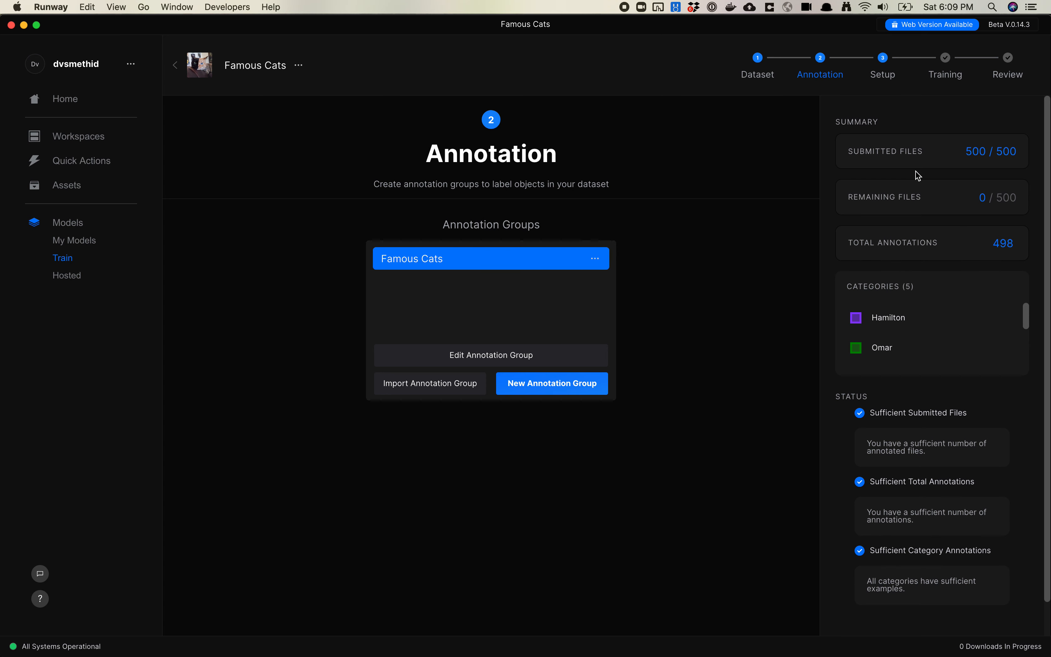
Step: Review the Famous Cats annotation summary, category list and status checks, and continue to the training setup
{"action": "scroll", "coordinate": [915, 204], "scroll_direction": "down", "scroll_amount": 2}
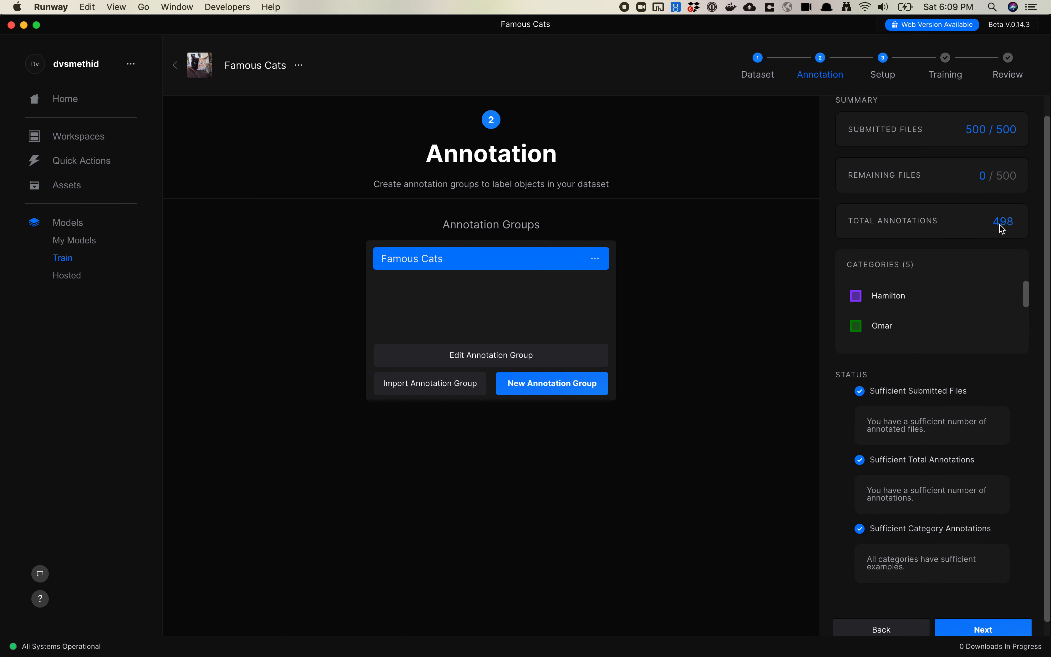
{"action": "scroll", "coordinate": [945, 270], "scroll_direction": "down", "scroll_amount": 1}
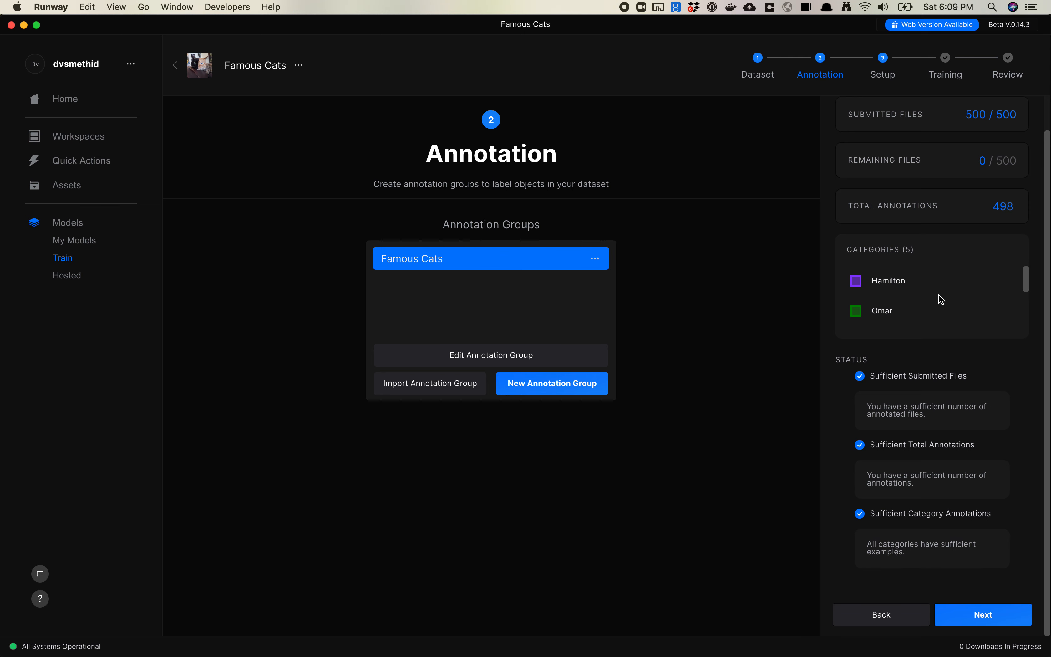
{"action": "scroll", "coordinate": [940, 300], "scroll_direction": "down", "scroll_amount": 3}
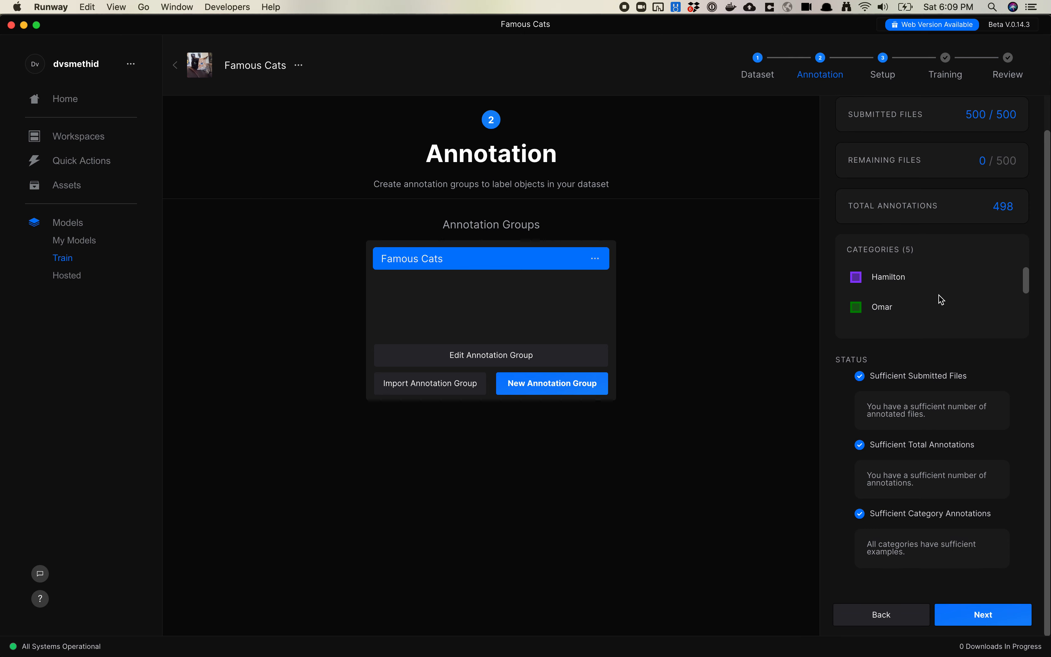
{"action": "scroll", "coordinate": [940, 300], "scroll_direction": "up", "scroll_amount": 1}
{"action": "scroll", "coordinate": [941, 300], "scroll_direction": "down", "scroll_amount": 2}
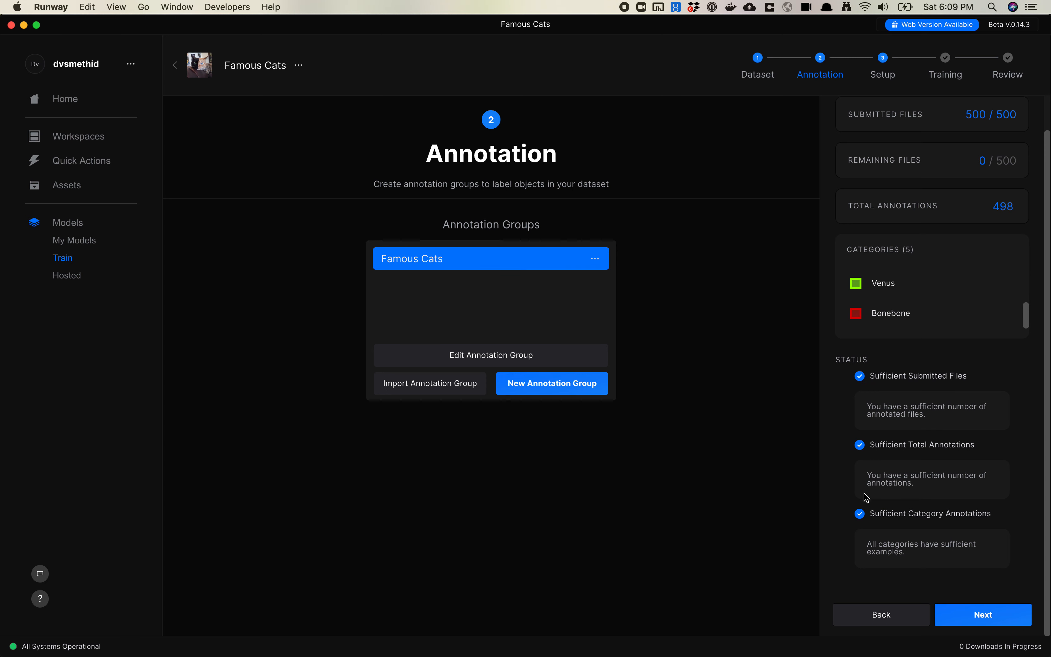
{"action": "left_click", "coordinate": [975, 616]}
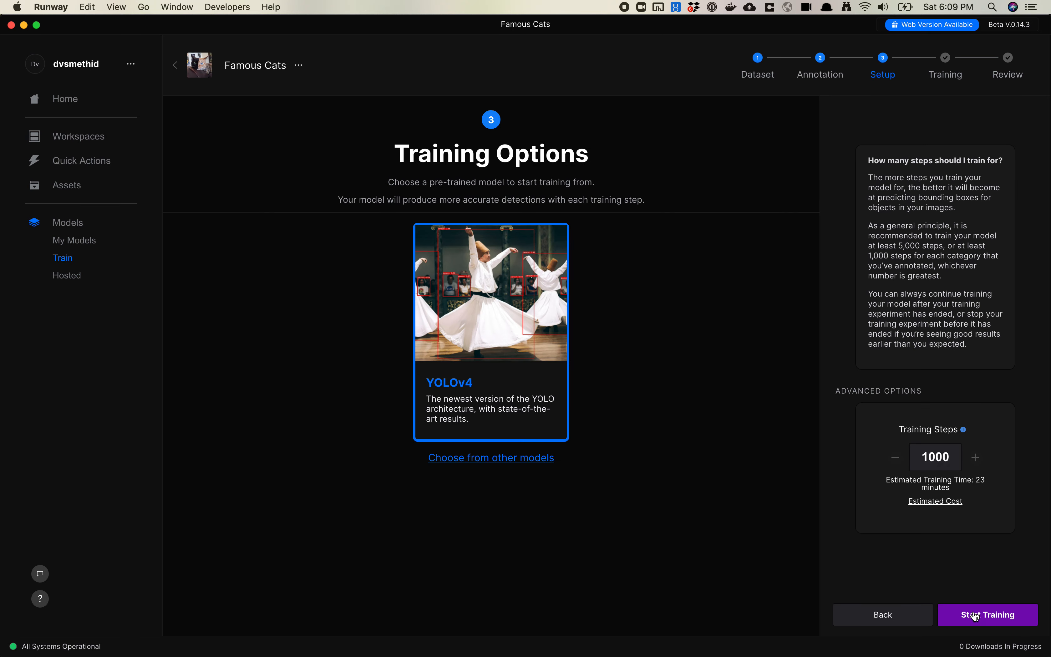
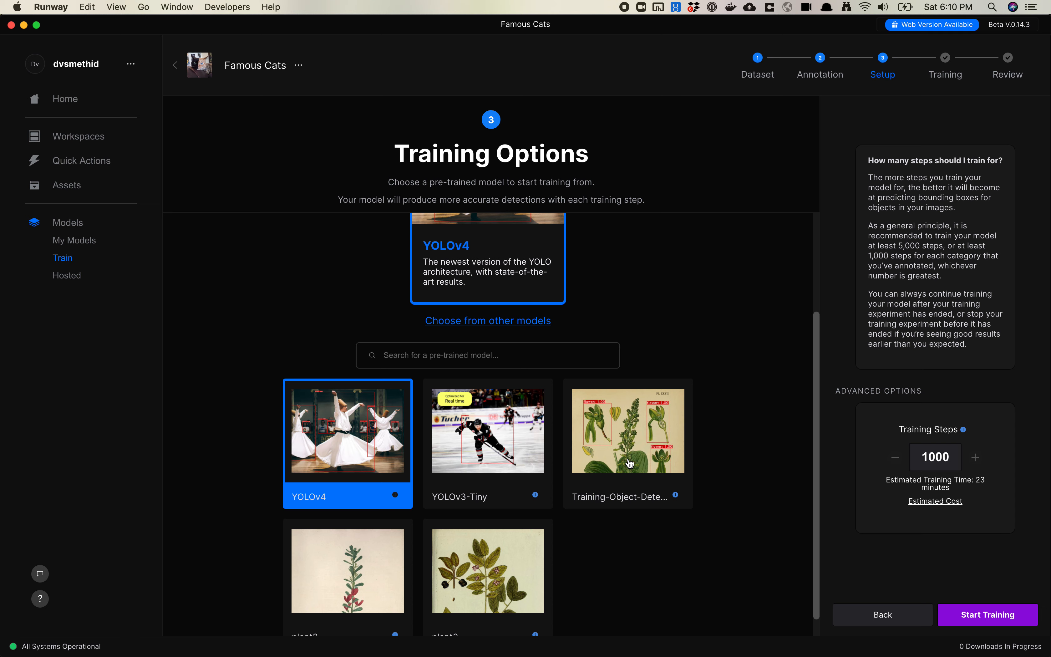
Step: Set the training steps to 5000, view the estimated experiment cost and close it without buying credits
{"action": "scroll", "coordinate": [637, 412], "scroll_direction": "up", "scroll_amount": 4}
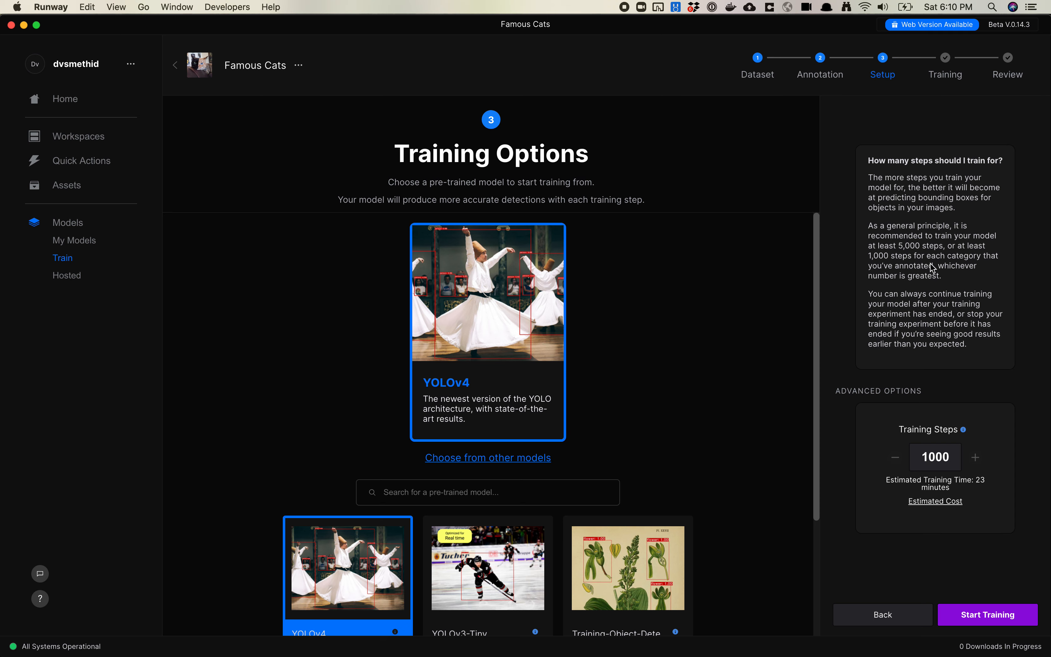
{"action": "left_click_drag", "start_coordinate": [932, 459], "coordinate": [927, 460]}
{"action": "type", "text": "5"}
{"action": "left_click", "coordinate": [932, 501]}
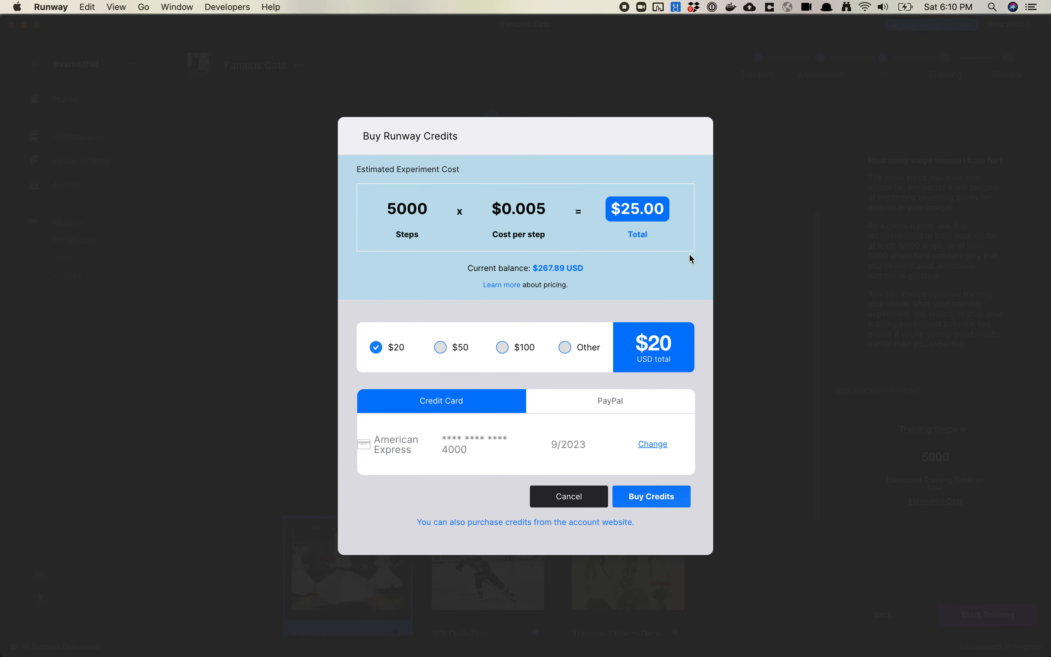
{"action": "left_click", "coordinate": [758, 473]}
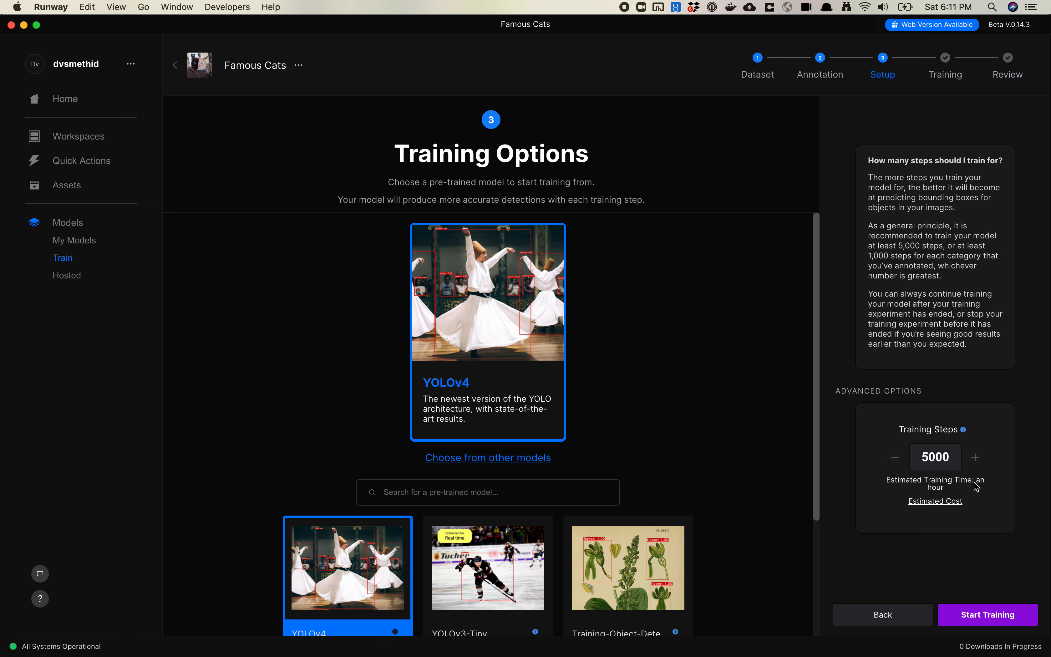
Step: Start training the Famous Cats experiment from YOLOv4 and dismiss the notice about using the app during training
{"action": "left_click", "coordinate": [979, 611]}
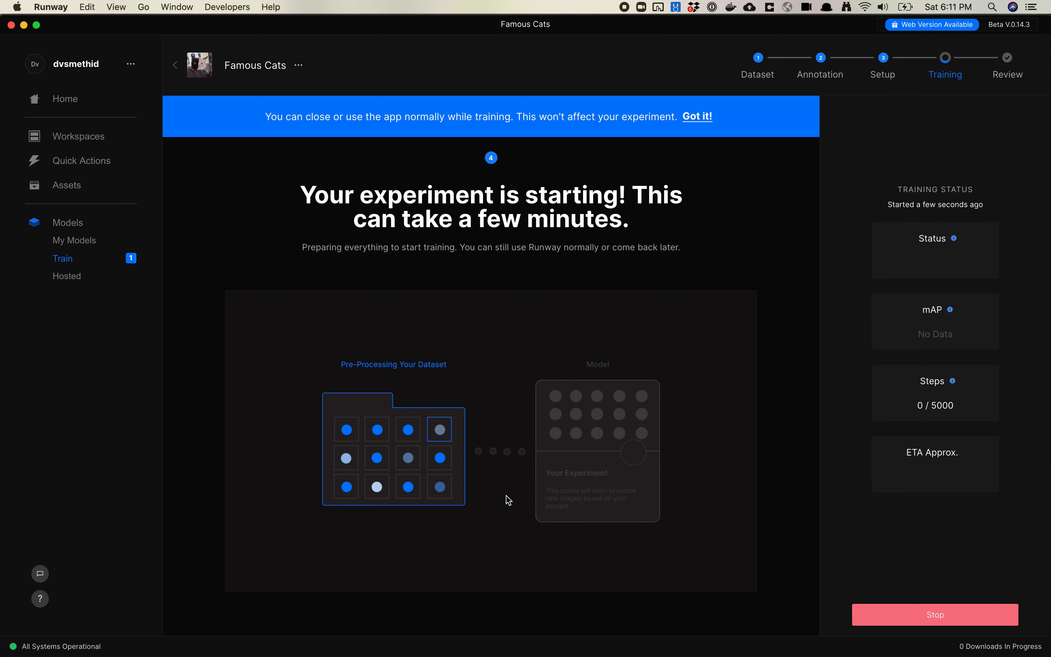
{"action": "left_click", "coordinate": [697, 118]}
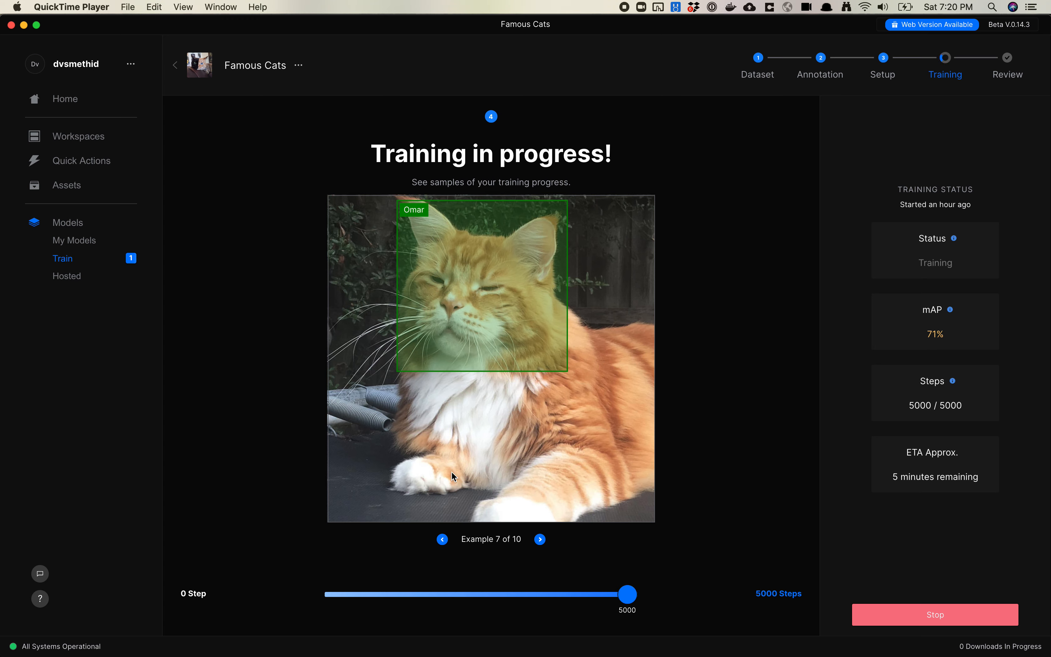
Step: Browse backward through the training progress samples to example 1
{"action": "left_click", "coordinate": [444, 539]}
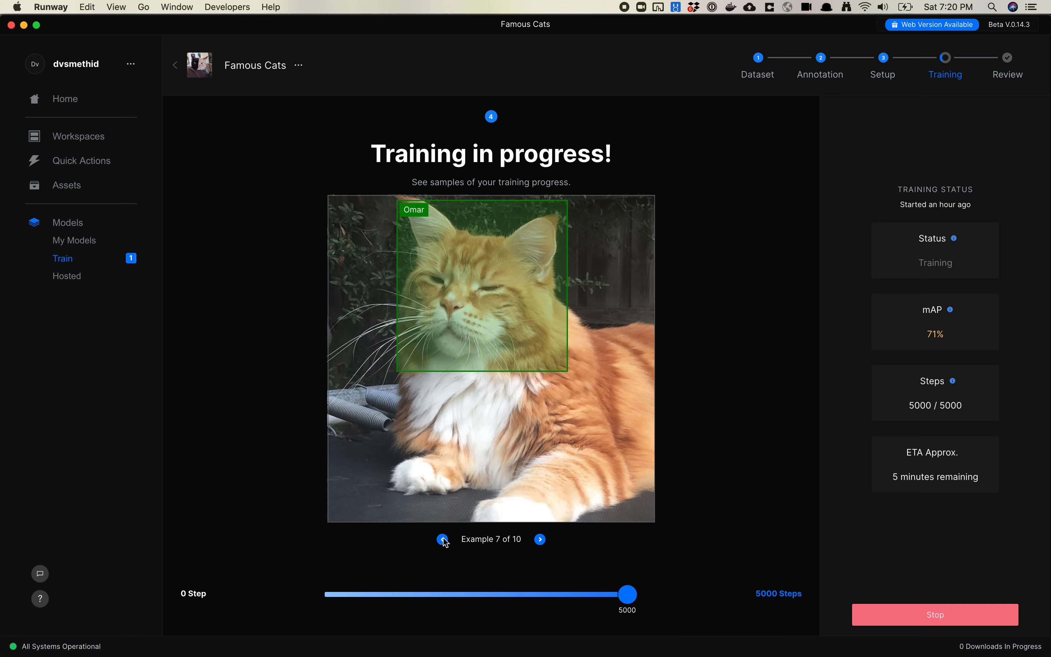
{"action": "left_click", "coordinate": [442, 540]}
{"action": "left_click", "coordinate": [442, 539]}
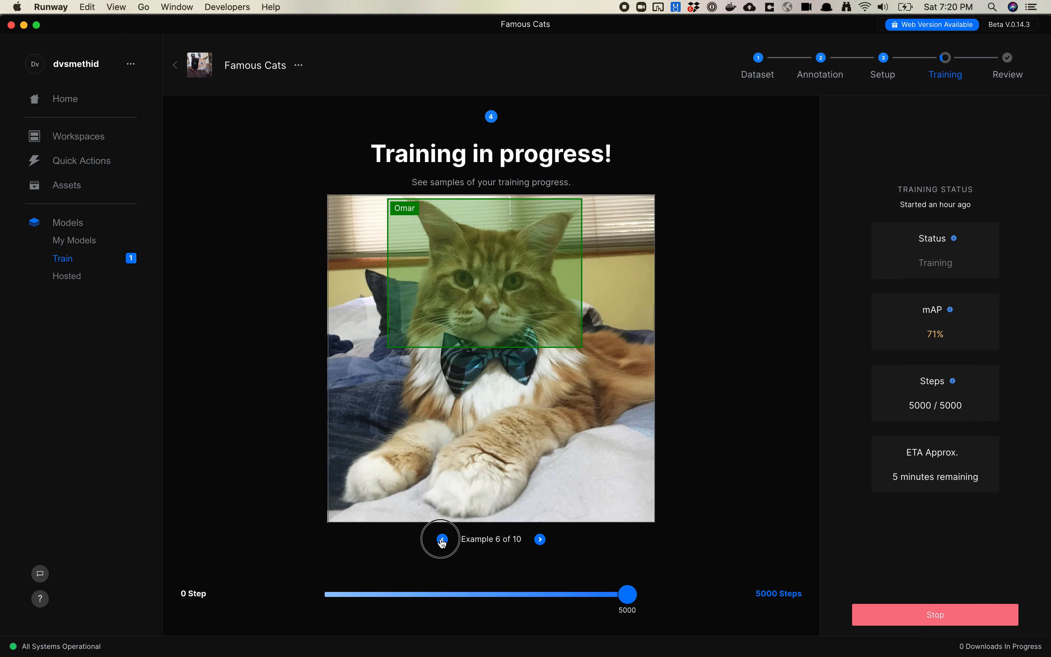
{"action": "left_click", "coordinate": [442, 539]}
{"action": "left_click", "coordinate": [442, 540]}
{"action": "left_click", "coordinate": [442, 540]}
{"action": "left_click", "coordinate": [442, 539]}
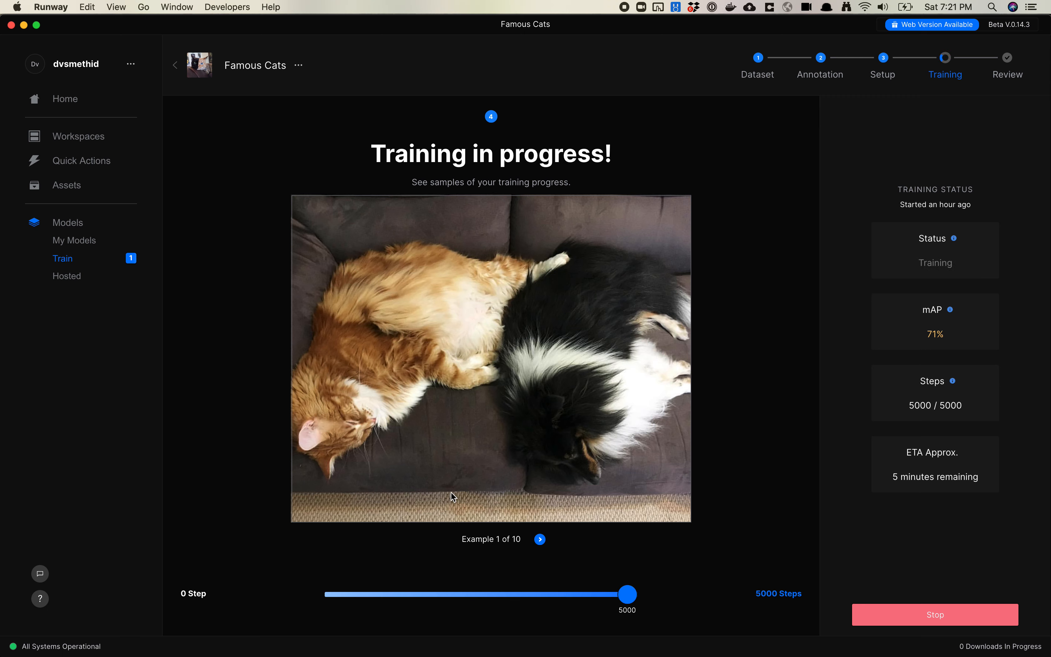
Step: Go forward through the training samples from example 1 to example 7, examining the predicted face box and label on each cat
{"action": "left_click", "coordinate": [540, 539]}
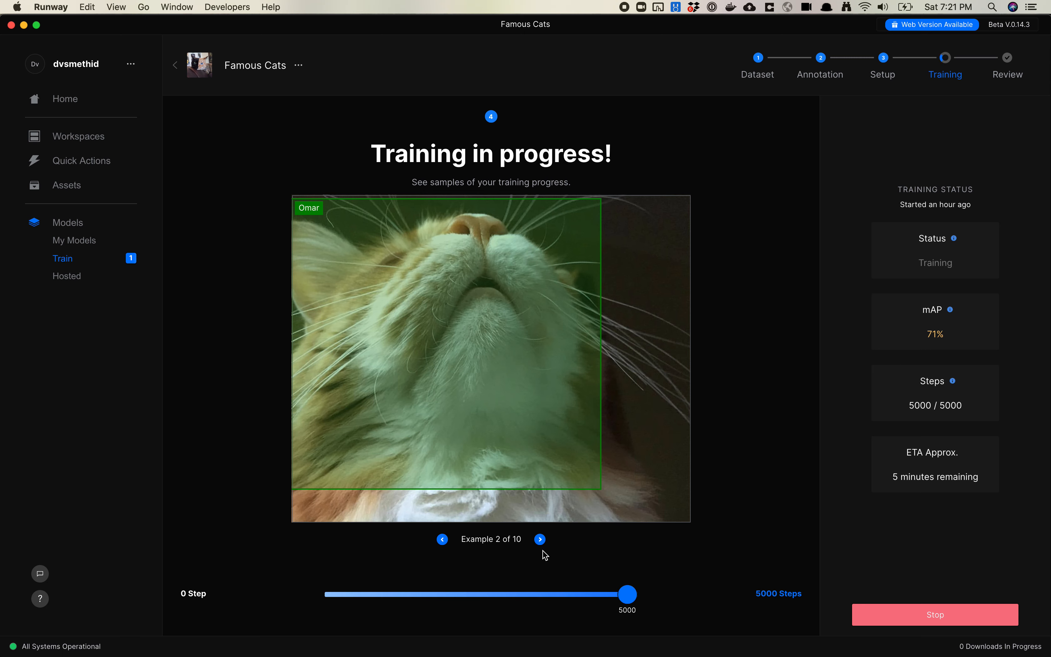
{"action": "left_click", "coordinate": [541, 540]}
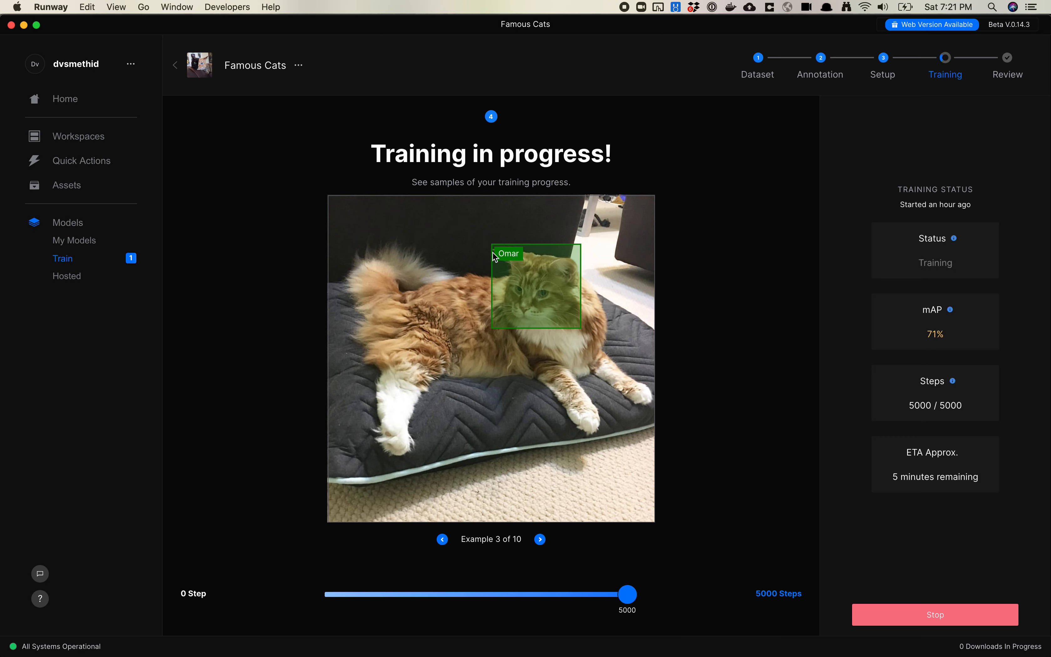
{"action": "left_click", "coordinate": [542, 540]}
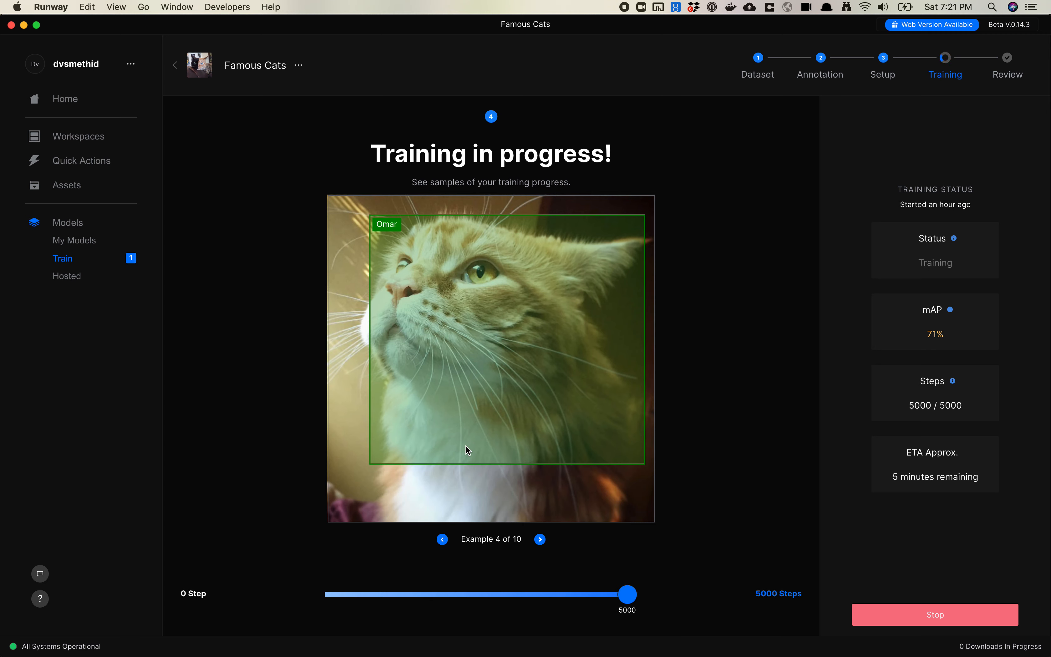
{"action": "left_click", "coordinate": [540, 540]}
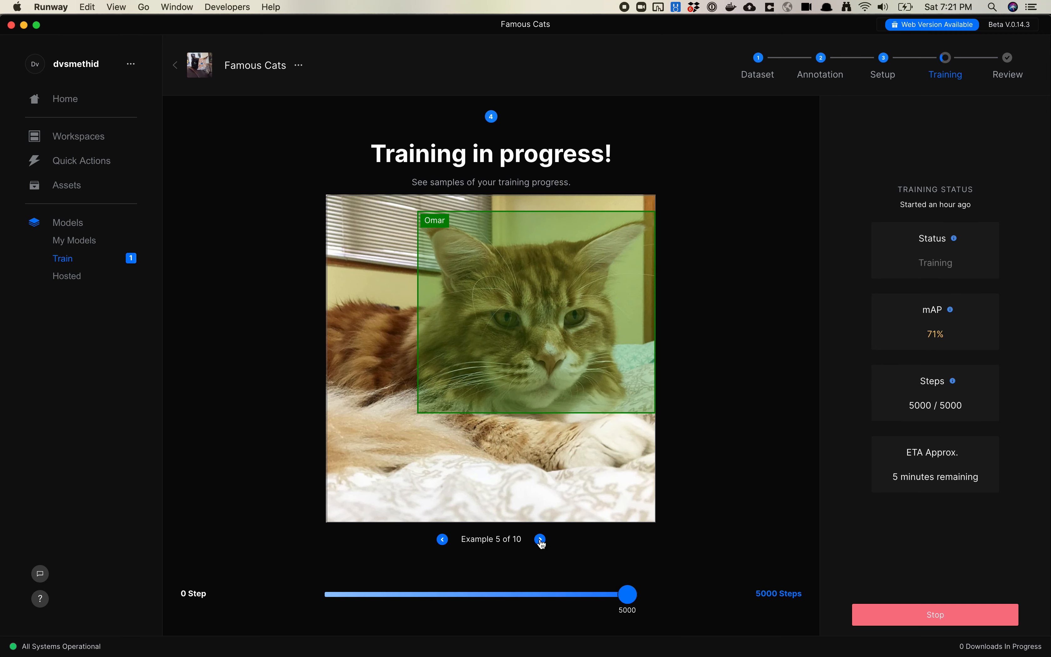
{"action": "left_click", "coordinate": [540, 540]}
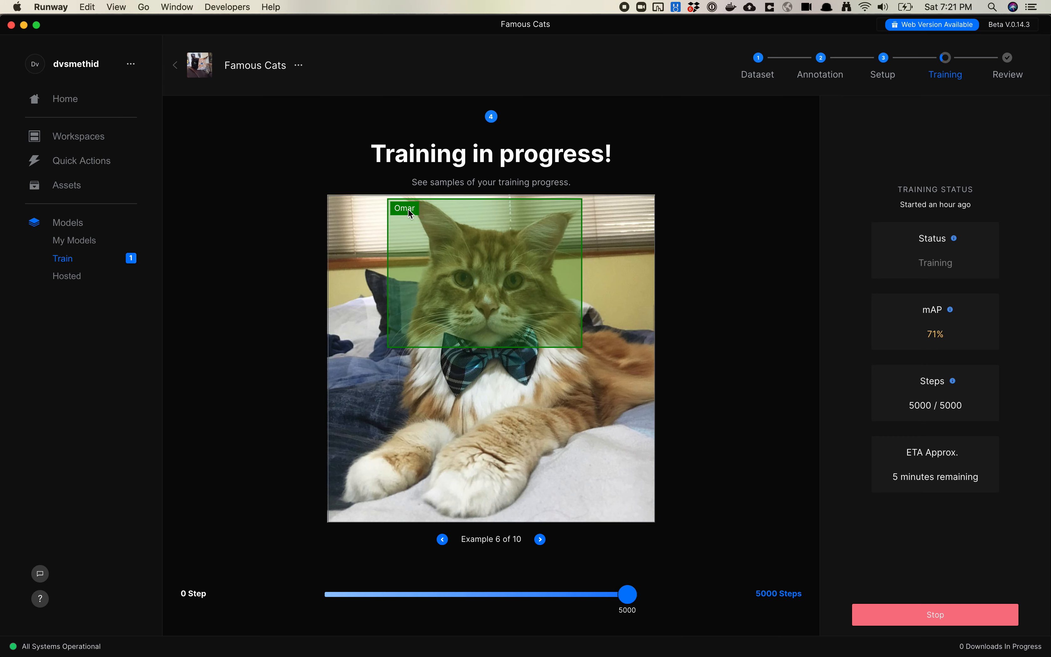
{"action": "left_click", "coordinate": [542, 542]}
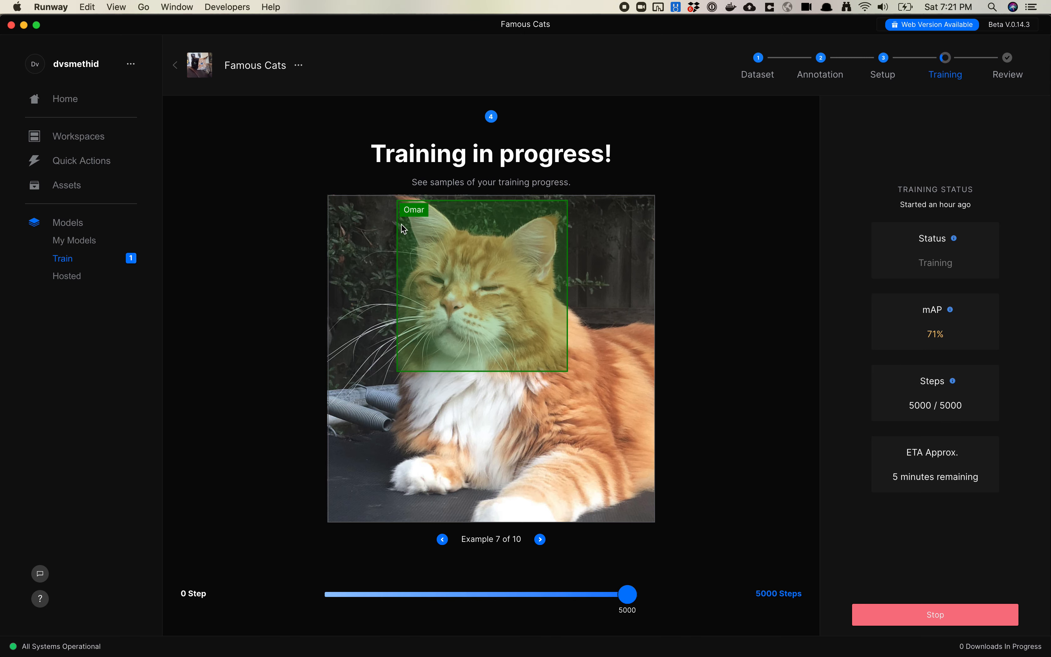
Step: Go forward to training samples 8 through 10, examining the predicted boxes, and read the explanation of mAP
{"action": "left_click", "coordinate": [534, 540]}
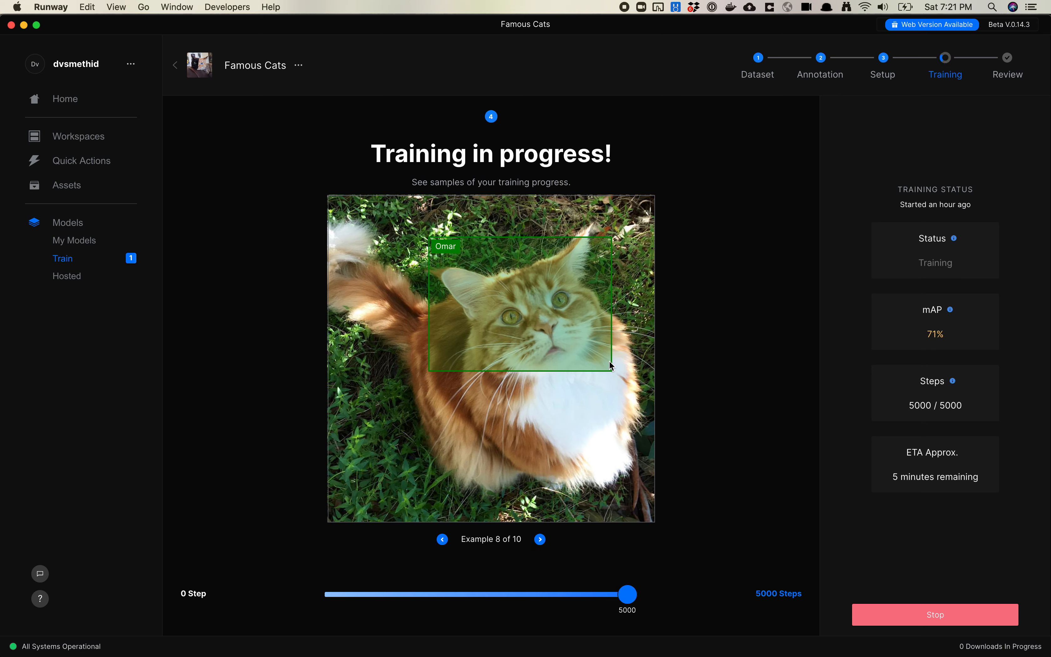
{"action": "left_click", "coordinate": [540, 539]}
{"action": "left_click", "coordinate": [540, 540]}
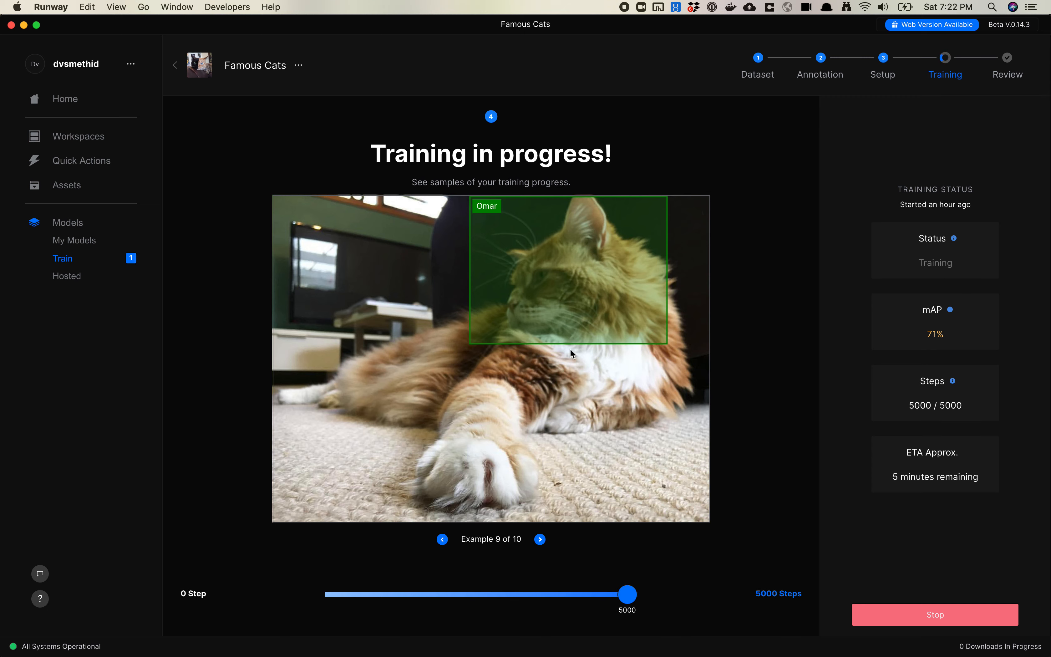
{"action": "left_click", "coordinate": [540, 538]}
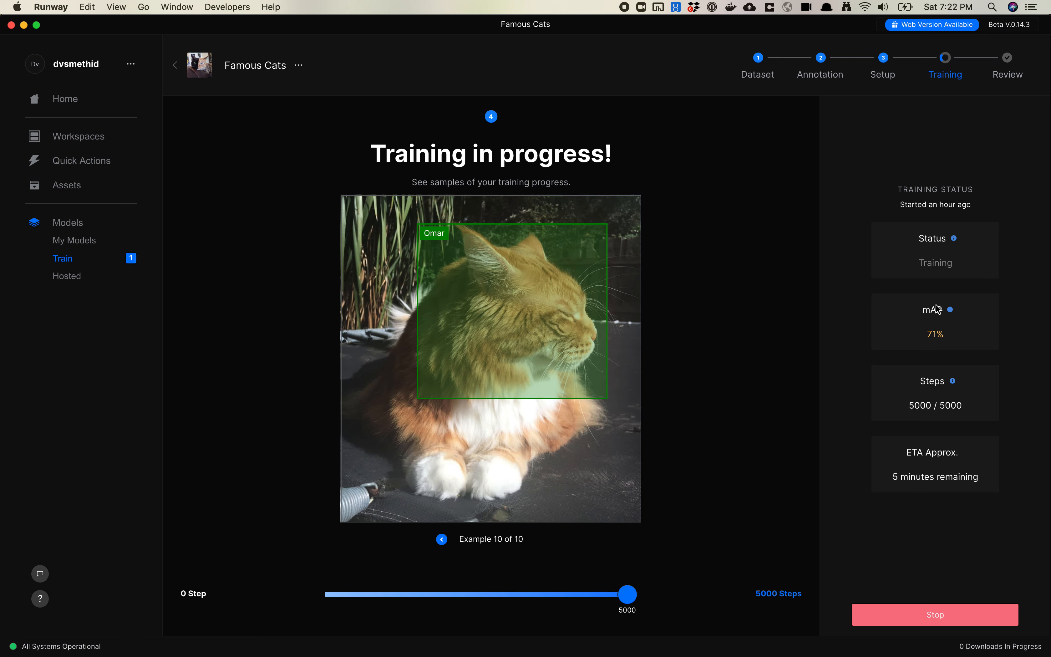
{"action": "mouse_move", "coordinate": [950, 313]}
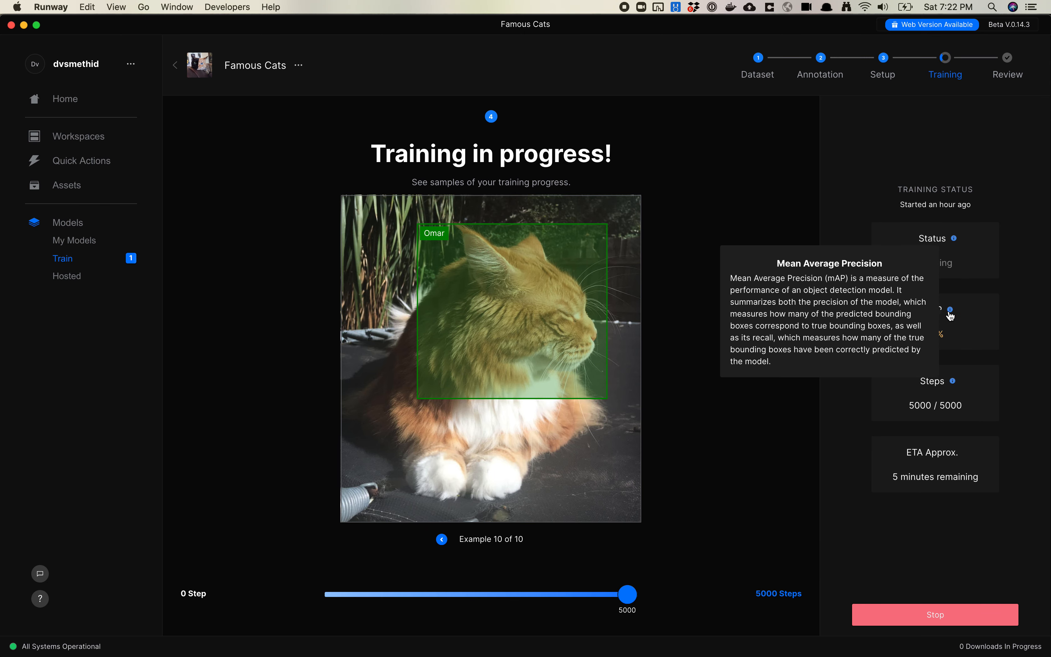
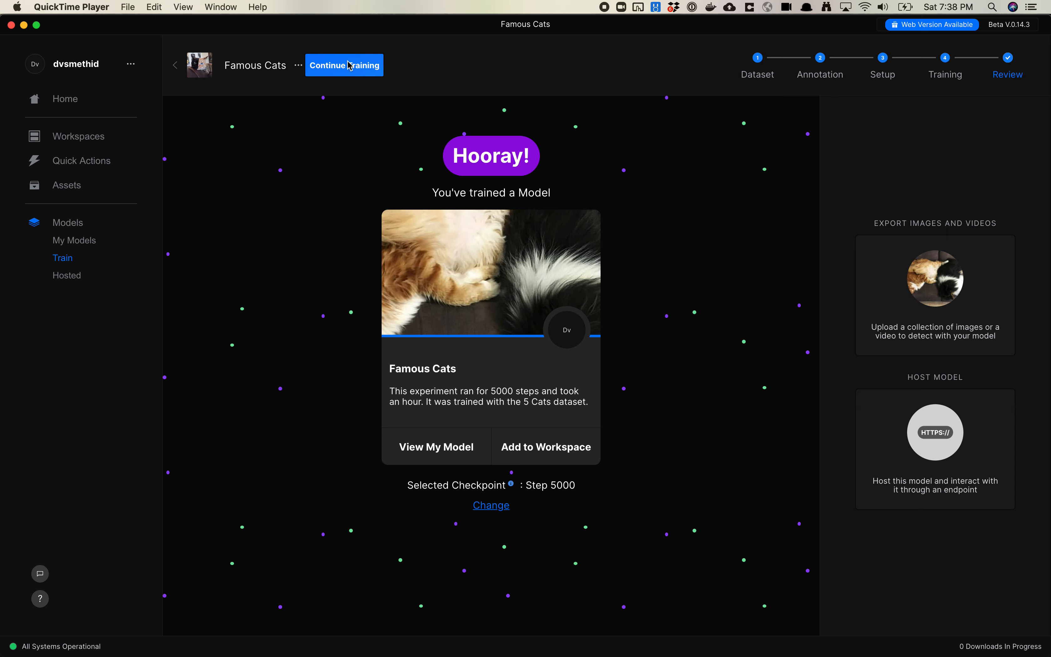
Step: Continue training the finished Famous Cats experiment as a new experiment named Continue Famous Cats
{"action": "left_click", "coordinate": [341, 98]}
{"action": "left_click", "coordinate": [348, 66]}
{"action": "left_click", "coordinate": [536, 357]}
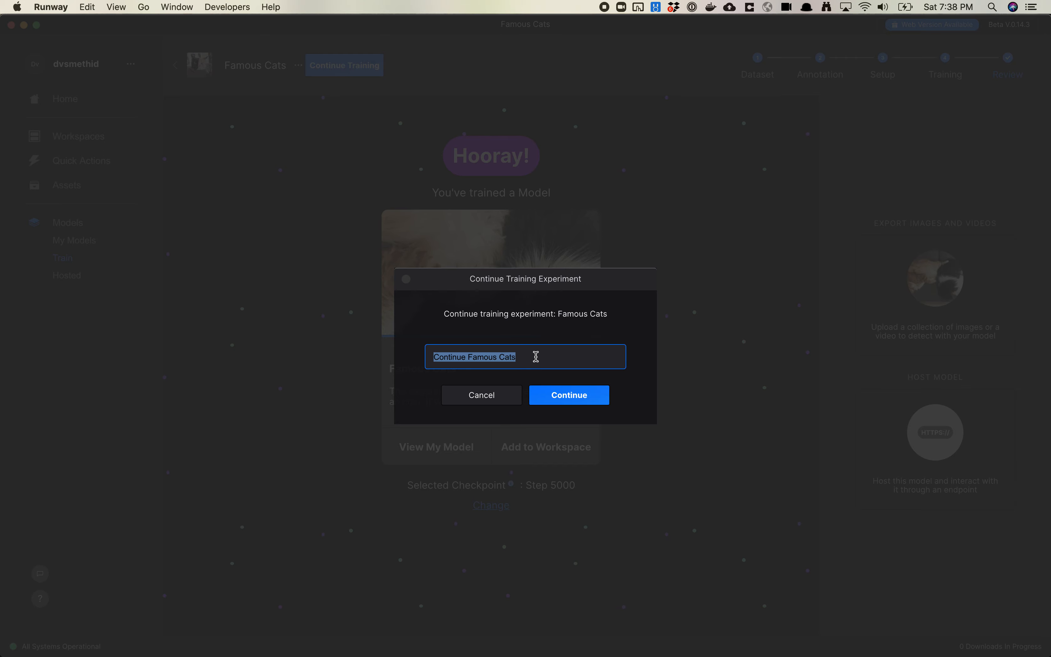
{"action": "left_click", "coordinate": [567, 396]}
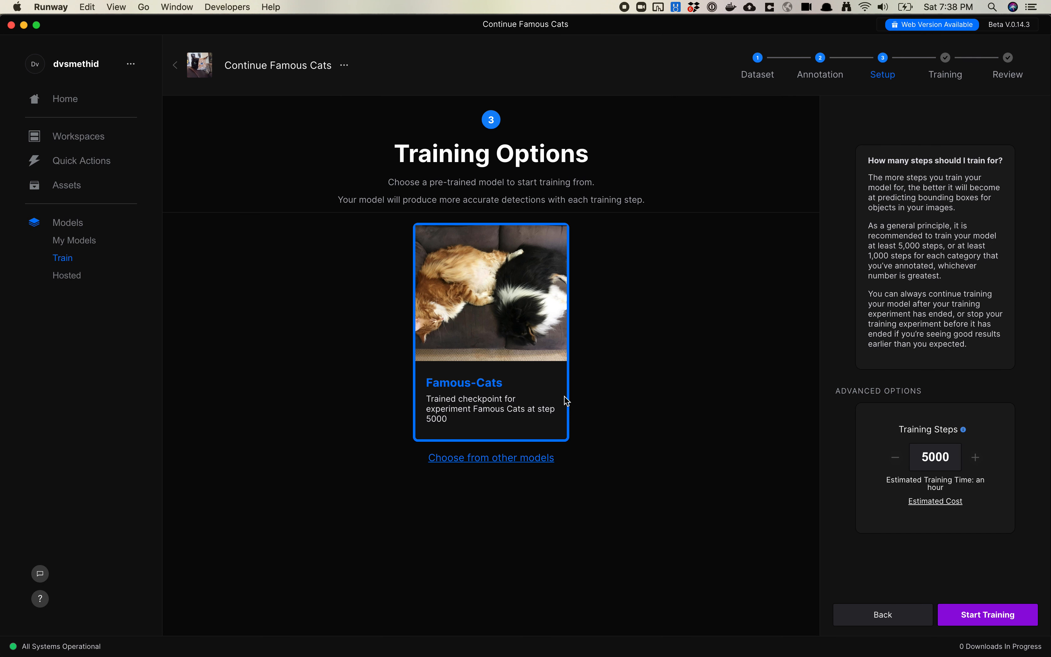
Step: Look through the other pre-trained models, then start training from the Famous-Cats checkpoint for 5000 steps and dismiss the app-use notice
{"action": "left_click", "coordinate": [507, 457]}
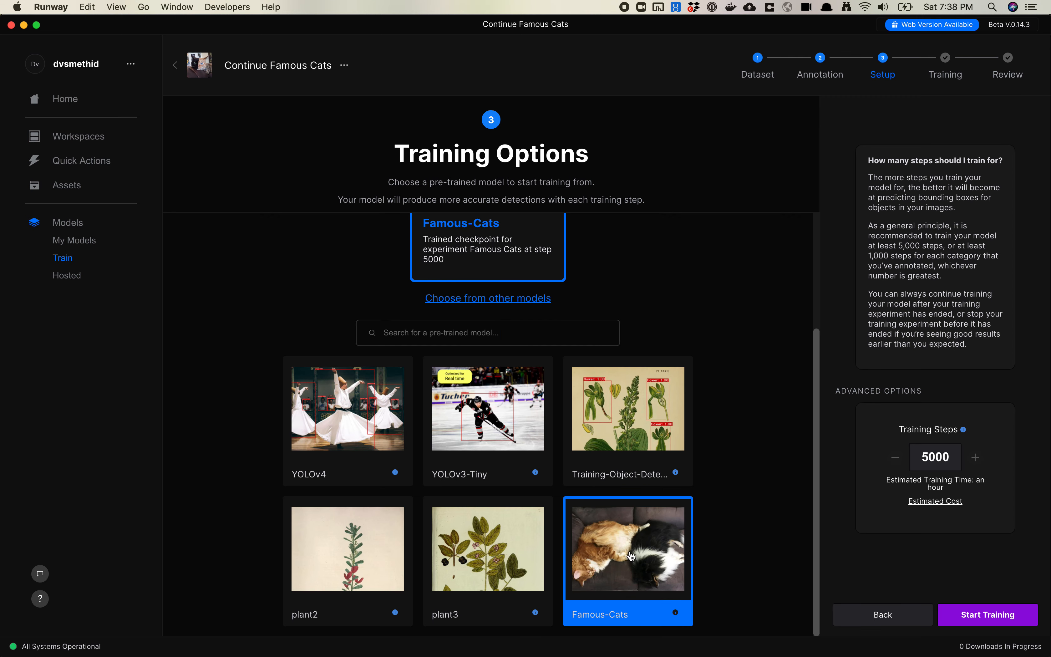
{"action": "scroll", "coordinate": [631, 556], "scroll_direction": "up", "scroll_amount": 4}
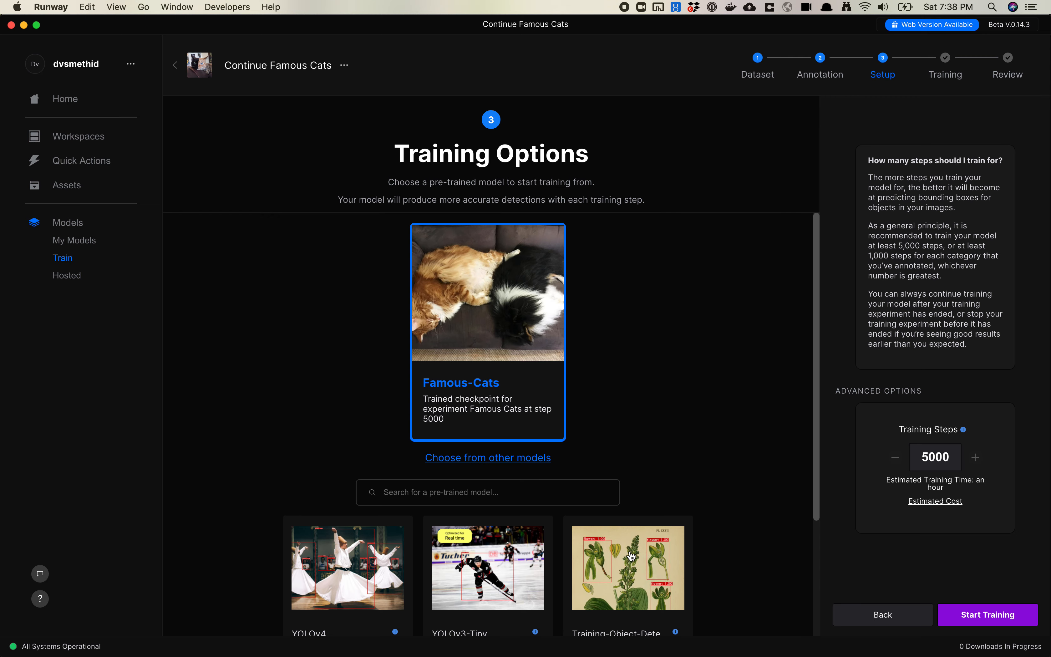
{"action": "left_click", "coordinate": [925, 457]}
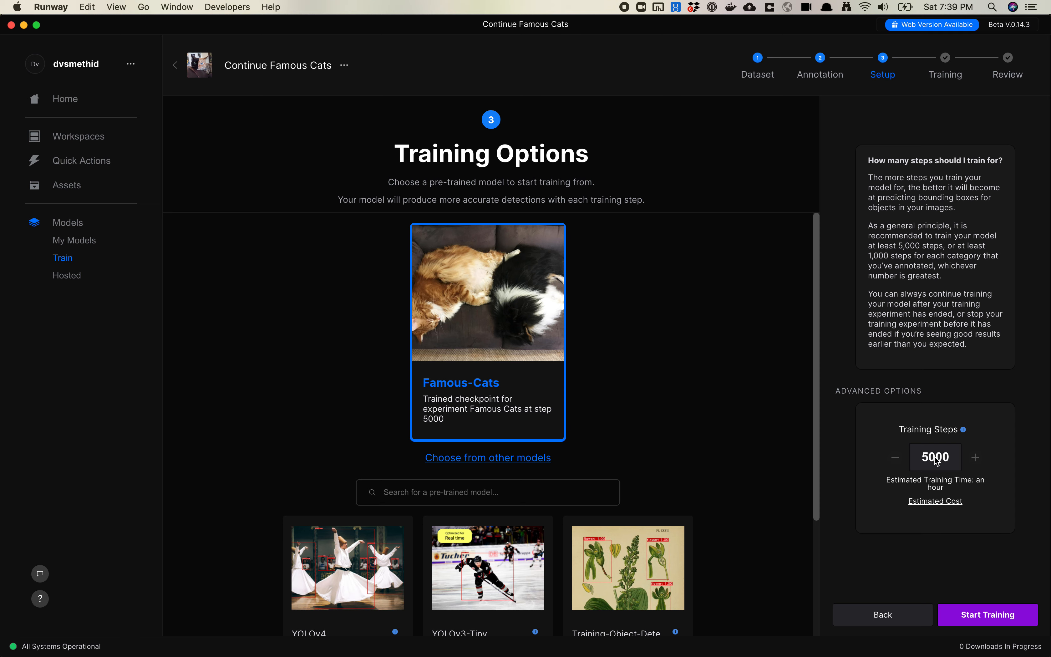
{"action": "left_click", "coordinate": [972, 613]}
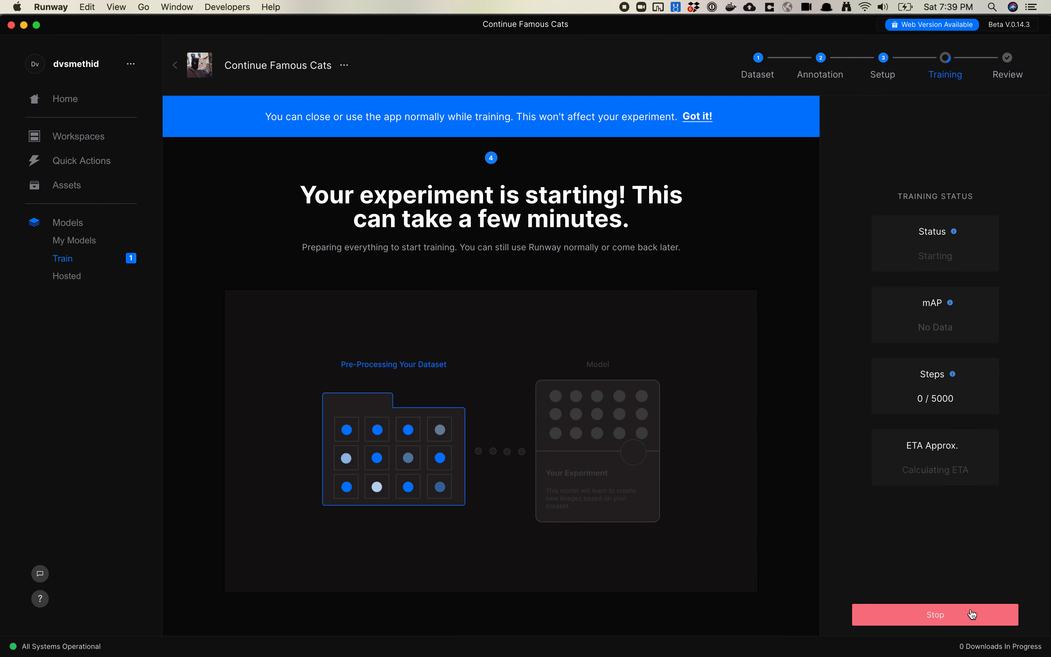
{"action": "left_click", "coordinate": [697, 116]}
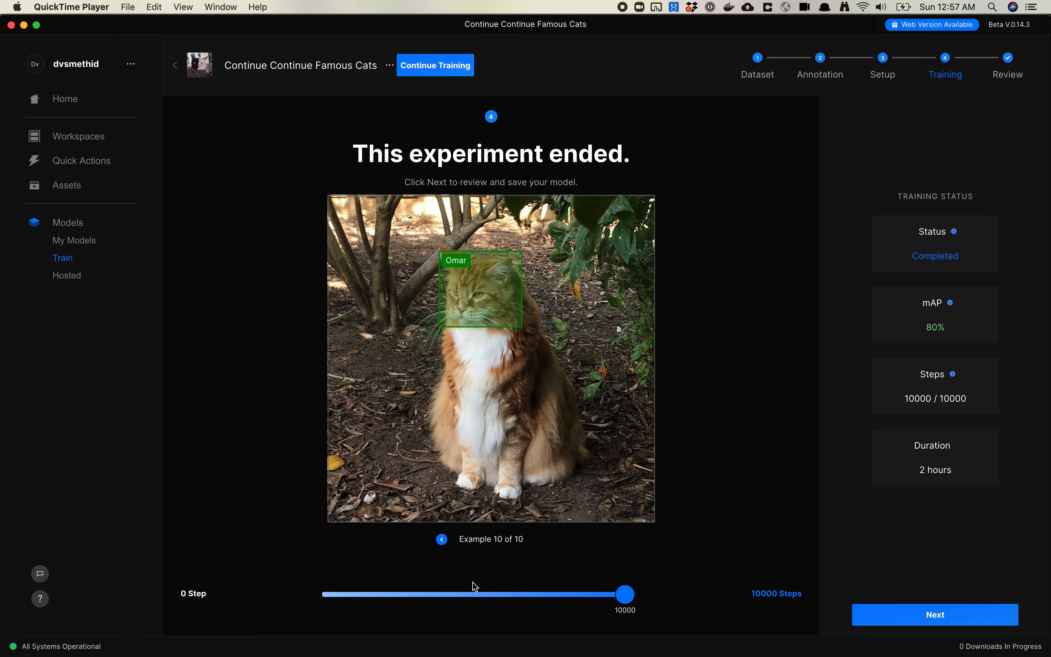
Step: Compare example 10's predictions at training steps 1, 750, 5350 and 10000 in the Continue Continue Famous Cats experiment
{"action": "left_click", "coordinate": [320, 594]}
{"action": "left_click", "coordinate": [324, 595]}
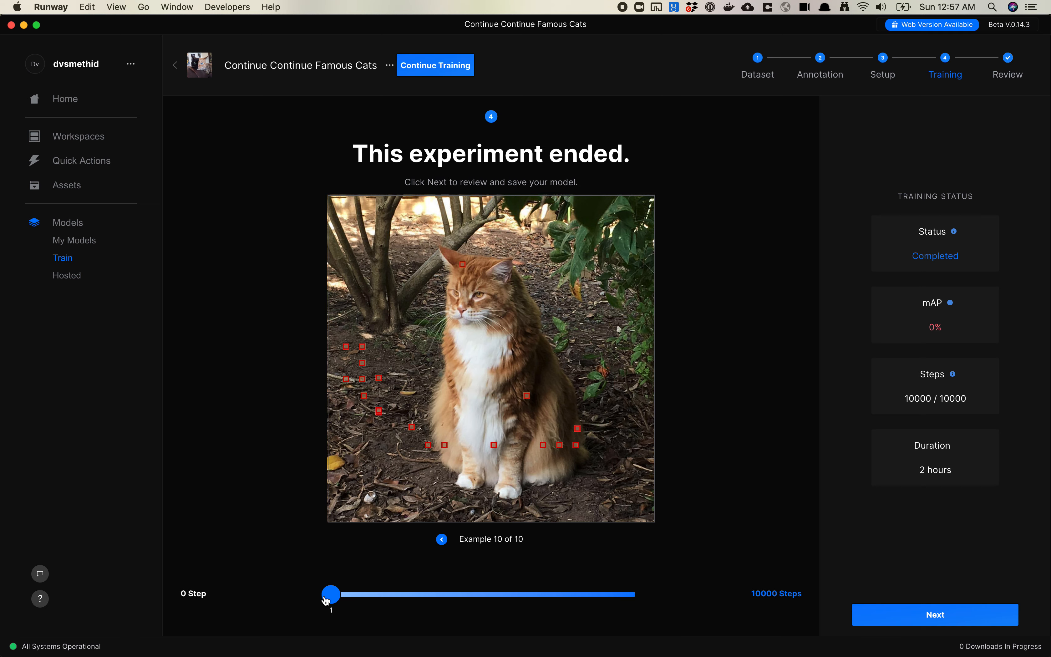
{"action": "mouse_move", "coordinate": [445, 450]}
{"action": "left_click", "coordinate": [351, 597]}
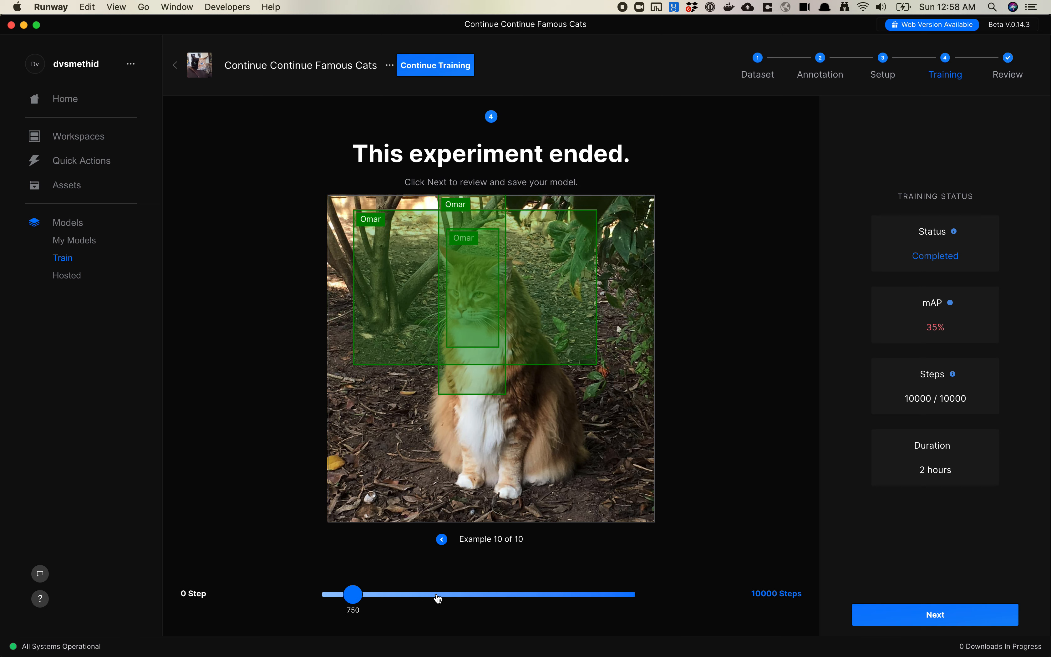
{"action": "left_click", "coordinate": [488, 599]}
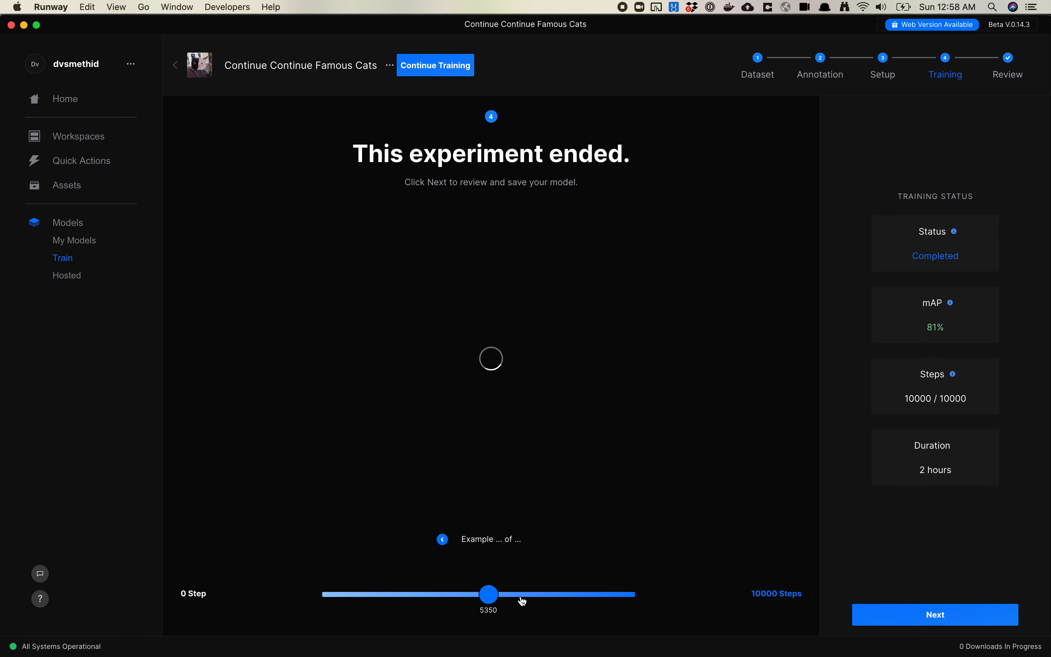
{"action": "left_click_drag", "start_coordinate": [603, 600], "coordinate": [648, 596]}
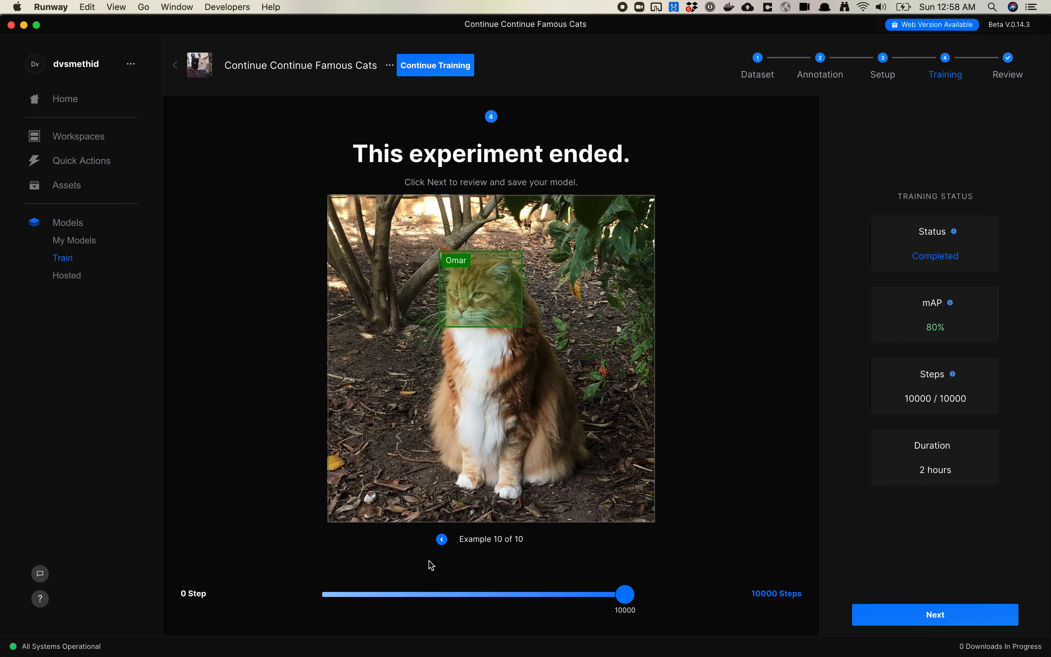
Step: Browse backward through the step 10000 samples from example 10 to example 4, checking for a predicted face box
{"action": "left_click", "coordinate": [442, 540]}
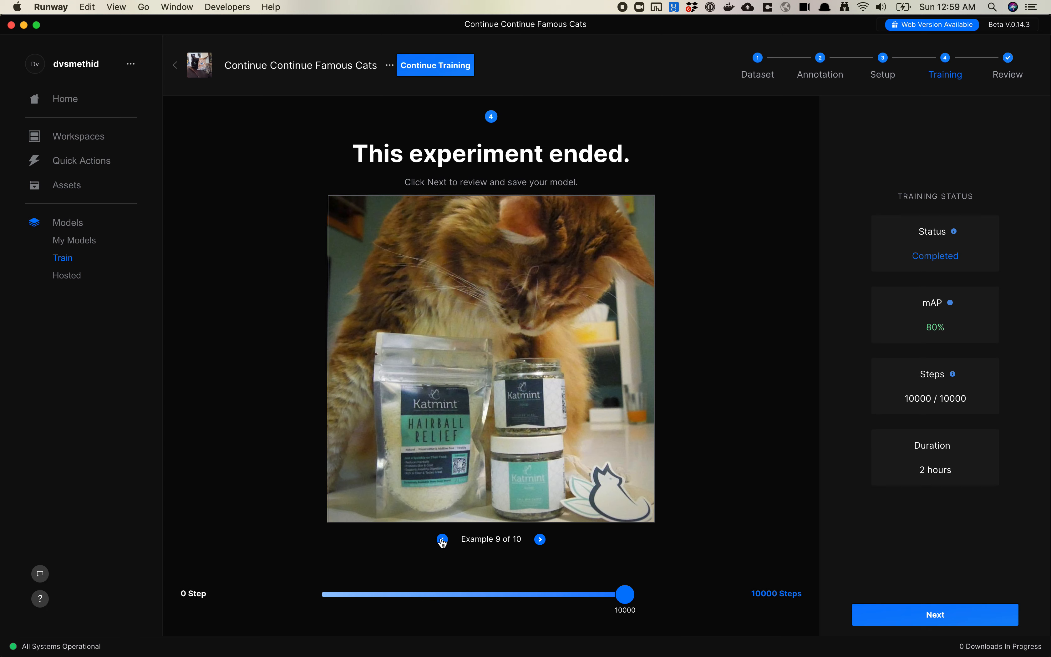
{"action": "left_click", "coordinate": [442, 540]}
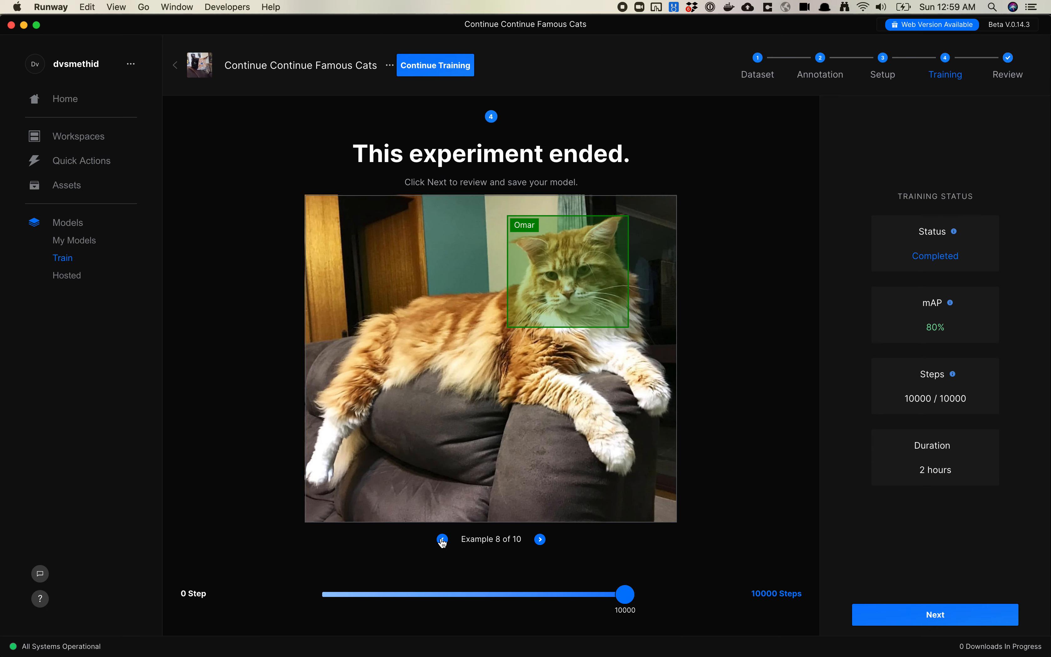
{"action": "left_click", "coordinate": [442, 540]}
{"action": "left_click", "coordinate": [442, 540]}
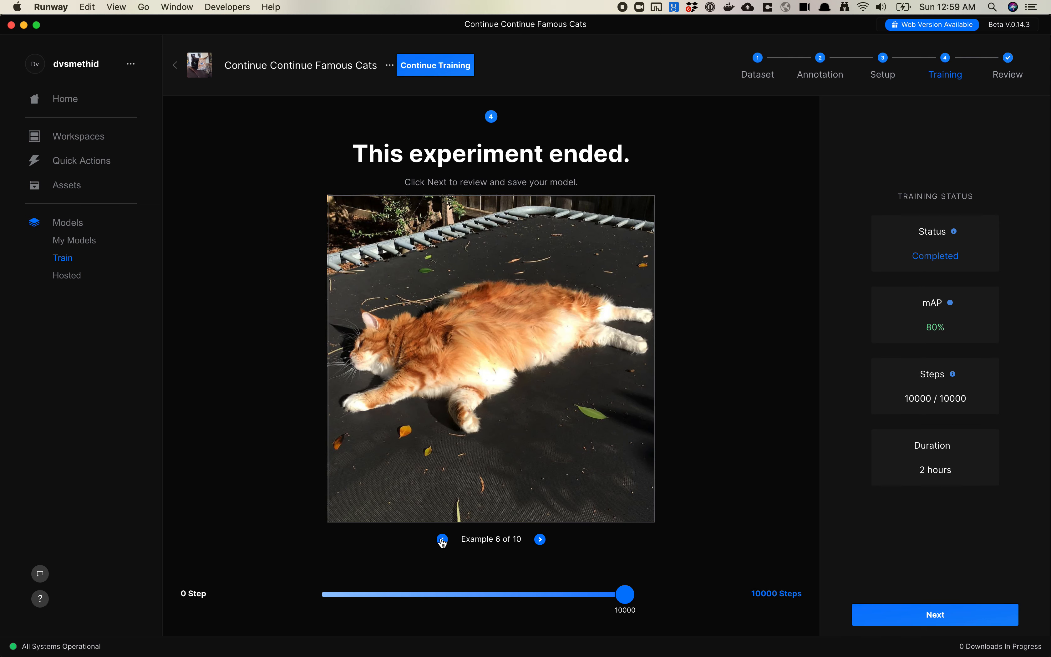
{"action": "left_click", "coordinate": [442, 540]}
{"action": "left_click", "coordinate": [442, 540]}
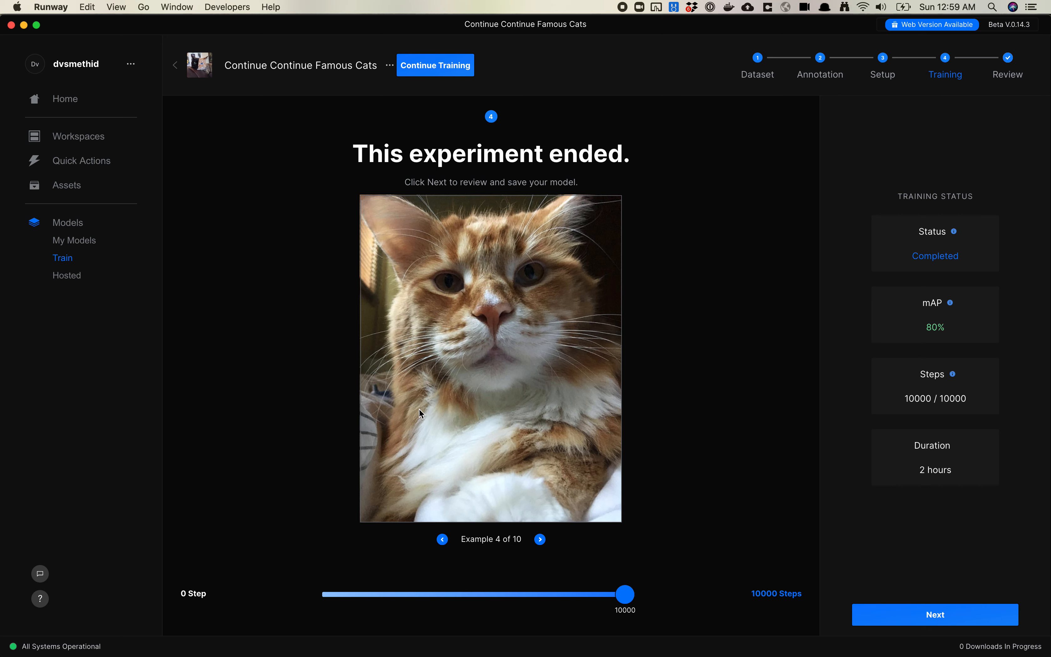
Step: Recheck example 5, then browse backward to example 1 and examine each prediction
{"action": "left_click", "coordinate": [540, 540]}
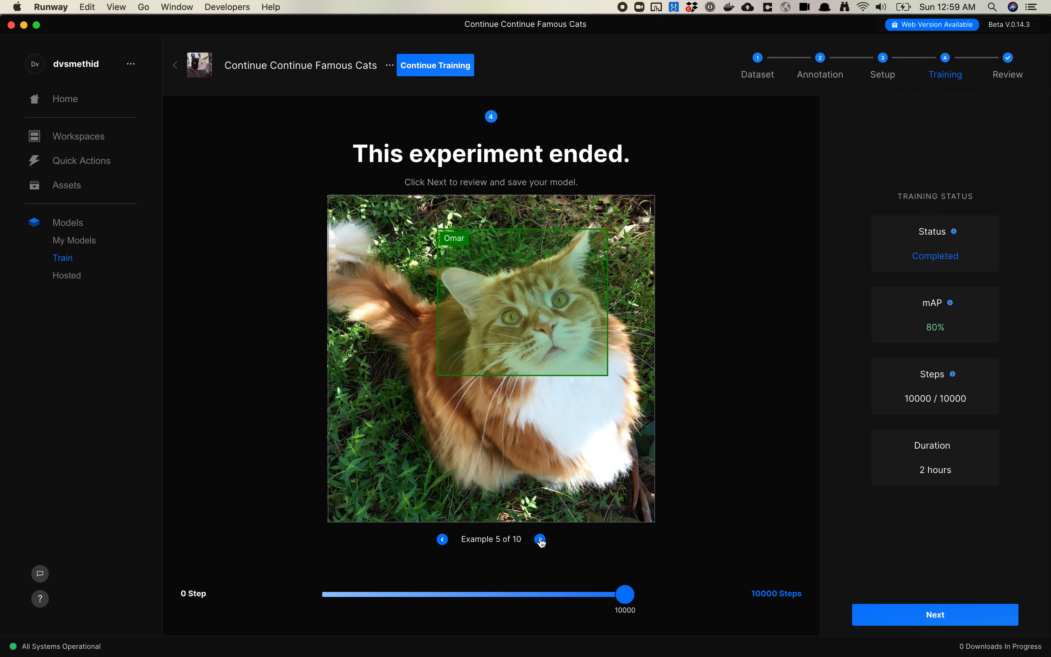
{"action": "left_click", "coordinate": [442, 539]}
{"action": "left_click", "coordinate": [442, 540]}
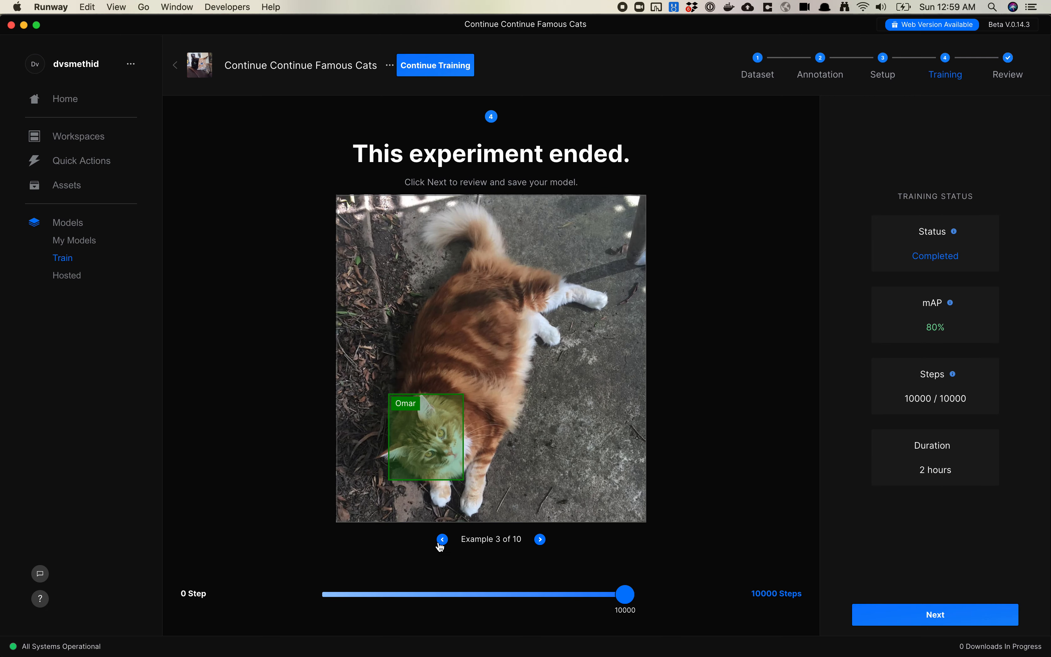
{"action": "left_click", "coordinate": [441, 540]}
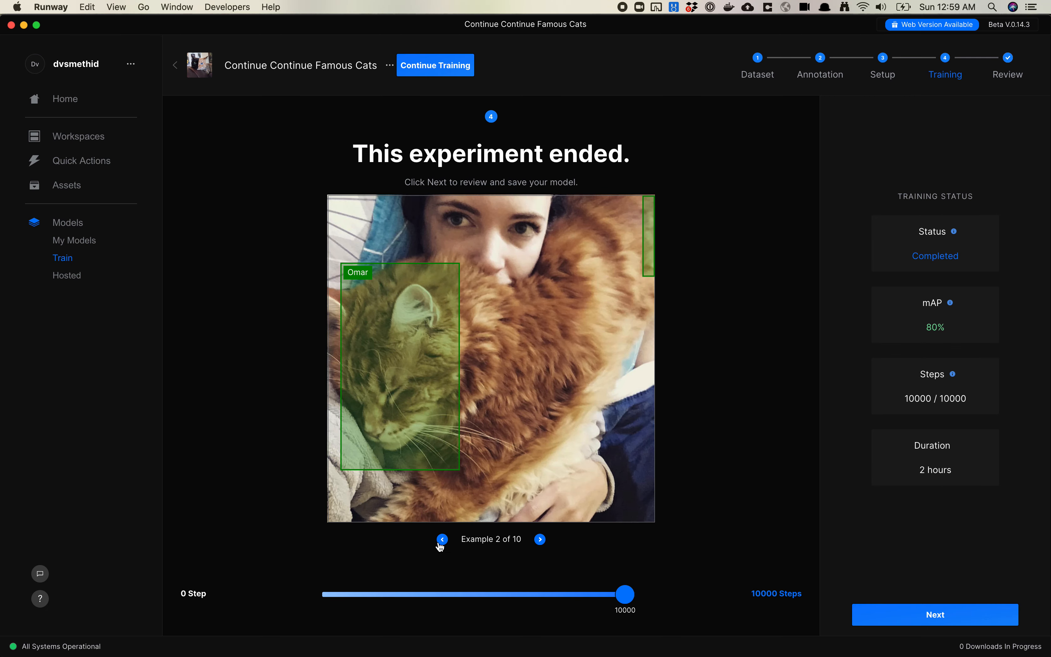
{"action": "left_click", "coordinate": [442, 539]}
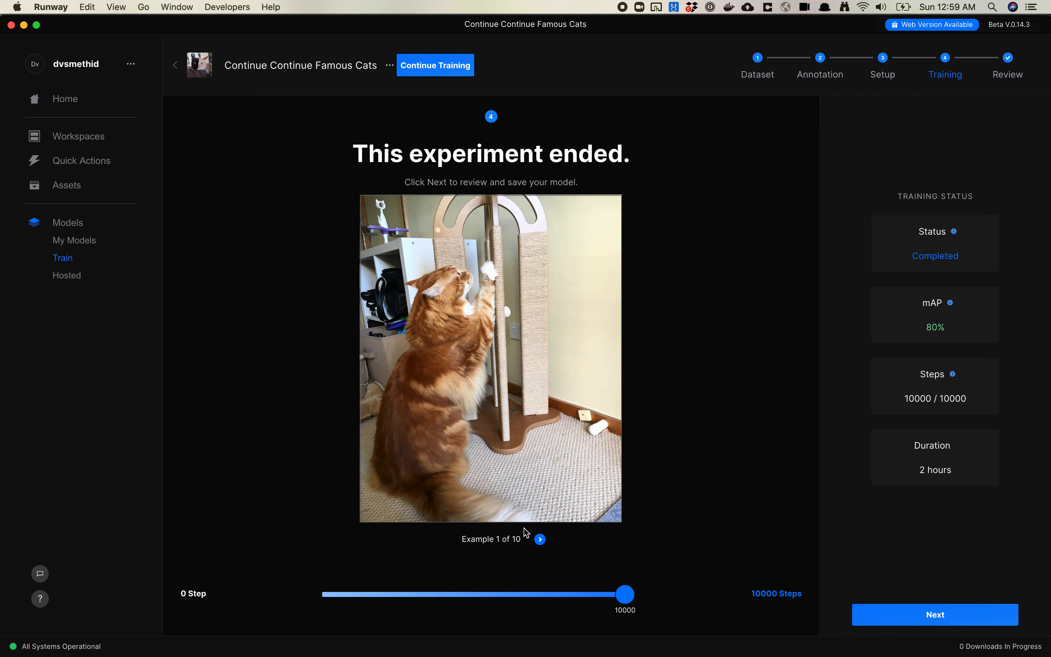
Step: Go forward from example 1 to example 6, then back to example 4 to inspect the close-up cat photo
{"action": "left_click", "coordinate": [540, 540]}
{"action": "left_click", "coordinate": [539, 541]}
{"action": "left_click", "coordinate": [539, 541]}
{"action": "left_click", "coordinate": [539, 541]}
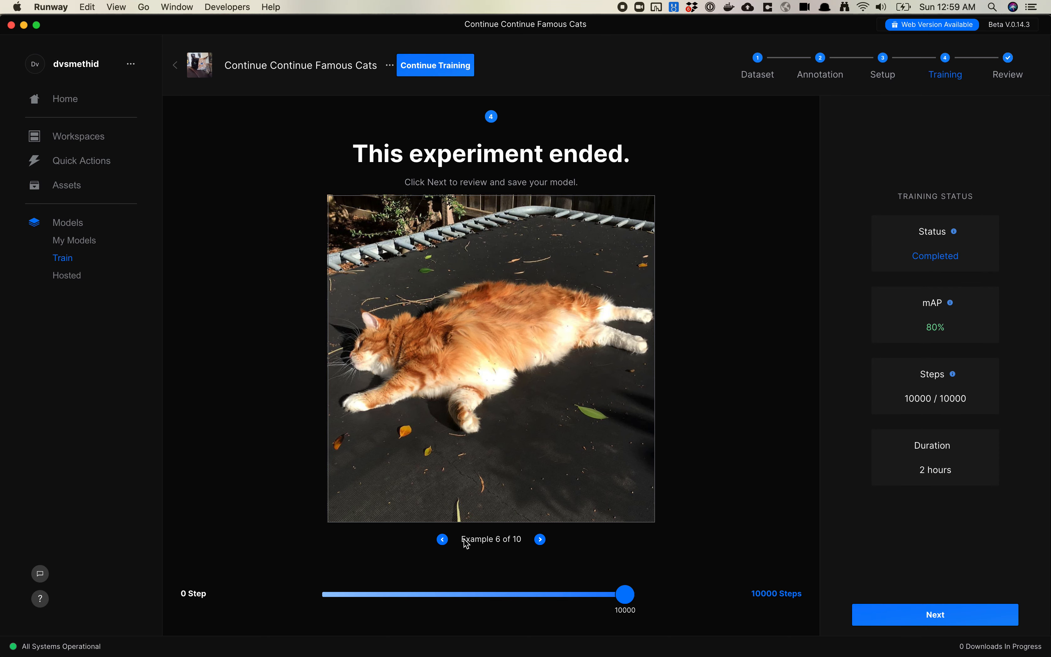
{"action": "left_click", "coordinate": [442, 540]}
{"action": "left_click", "coordinate": [443, 539]}
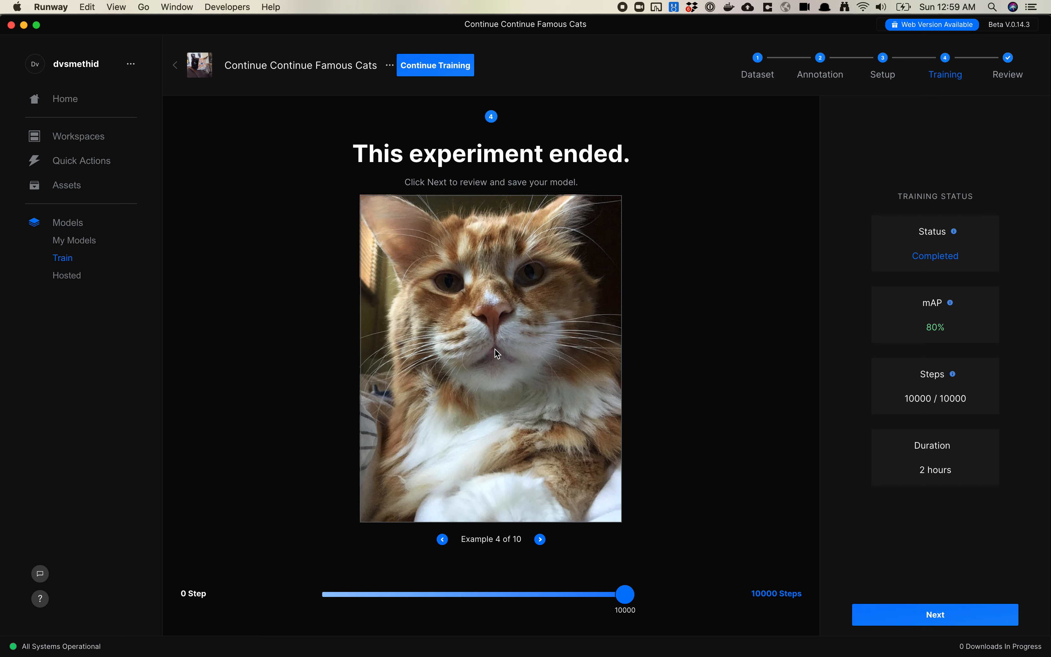
Step: Go forward to example 10 at step 10000 and open the experiment's Review stage
{"action": "left_click", "coordinate": [540, 540]}
{"action": "left_click", "coordinate": [540, 546]}
{"action": "left_click", "coordinate": [540, 545]}
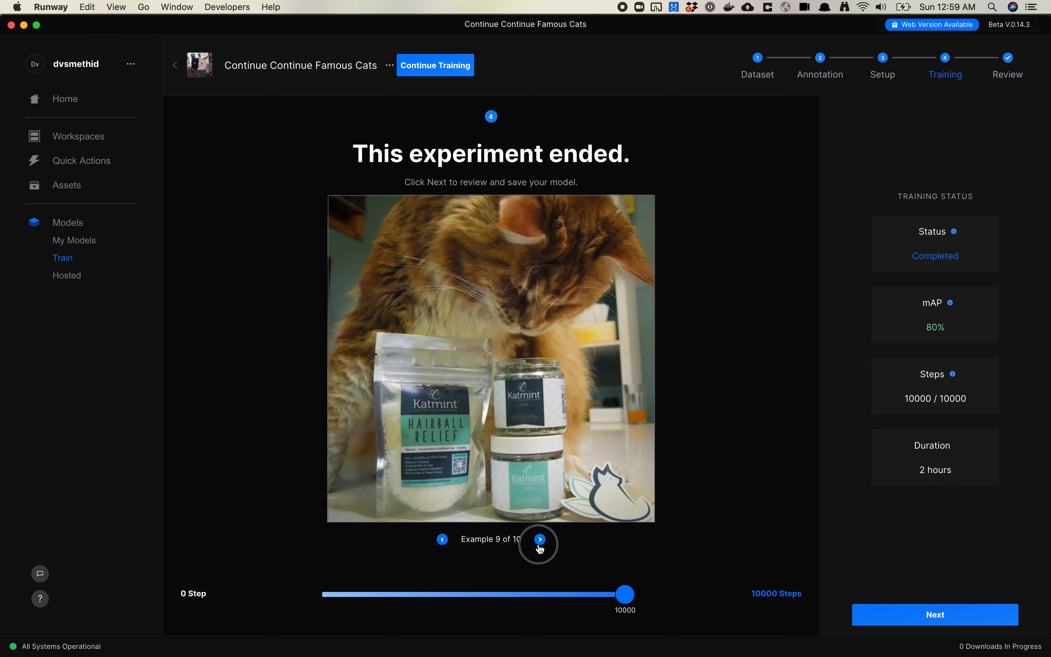
{"action": "left_click", "coordinate": [540, 546]}
{"action": "left_click_drag", "start_coordinate": [625, 595], "coordinate": [670, 600]}
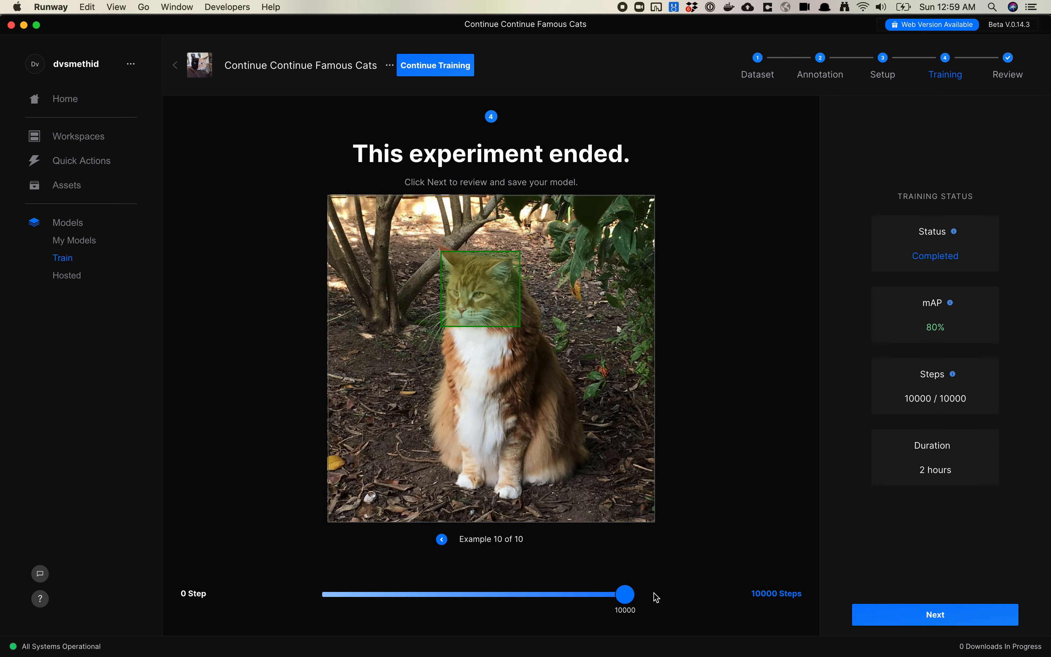
{"action": "left_click", "coordinate": [1003, 64]}
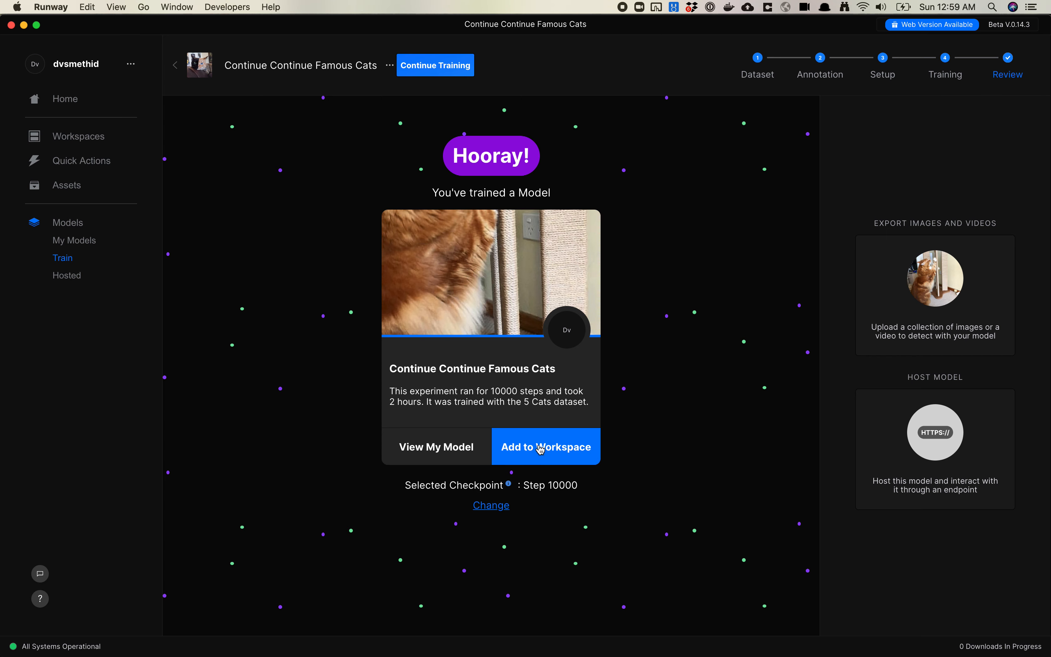
Step: Switch to Finder and show the _test folder of yolo-v4-runway in column view
{"action": "key", "text": "super+Tab"}
{"action": "key", "text": "super+Tab"}
{"action": "key", "text": "super+Tab"}
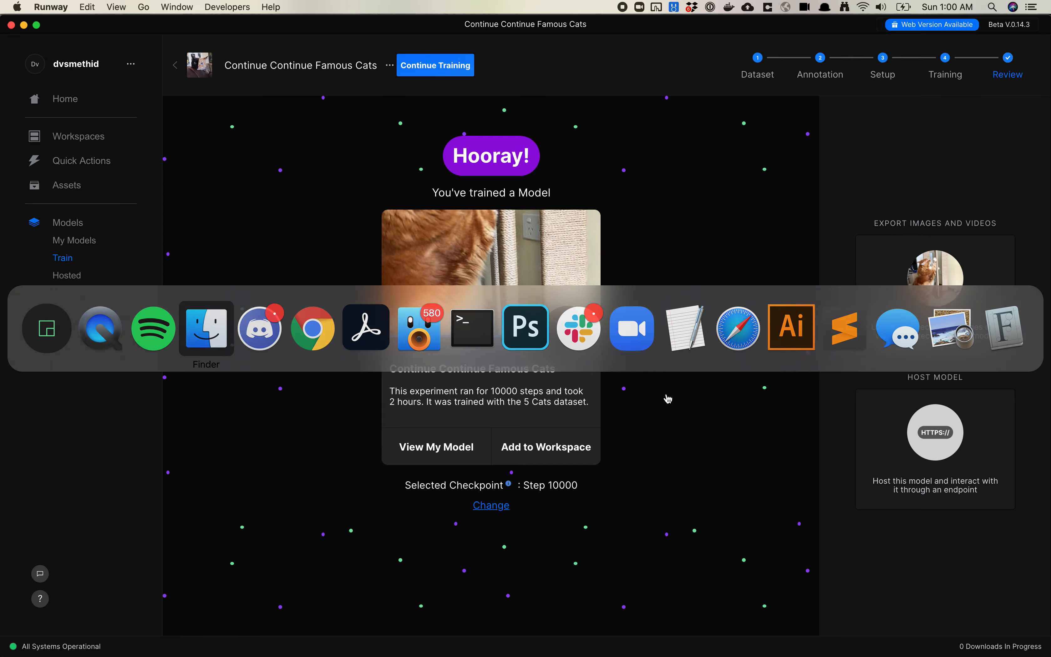
{"action": "left_click", "coordinate": [188, 37]}
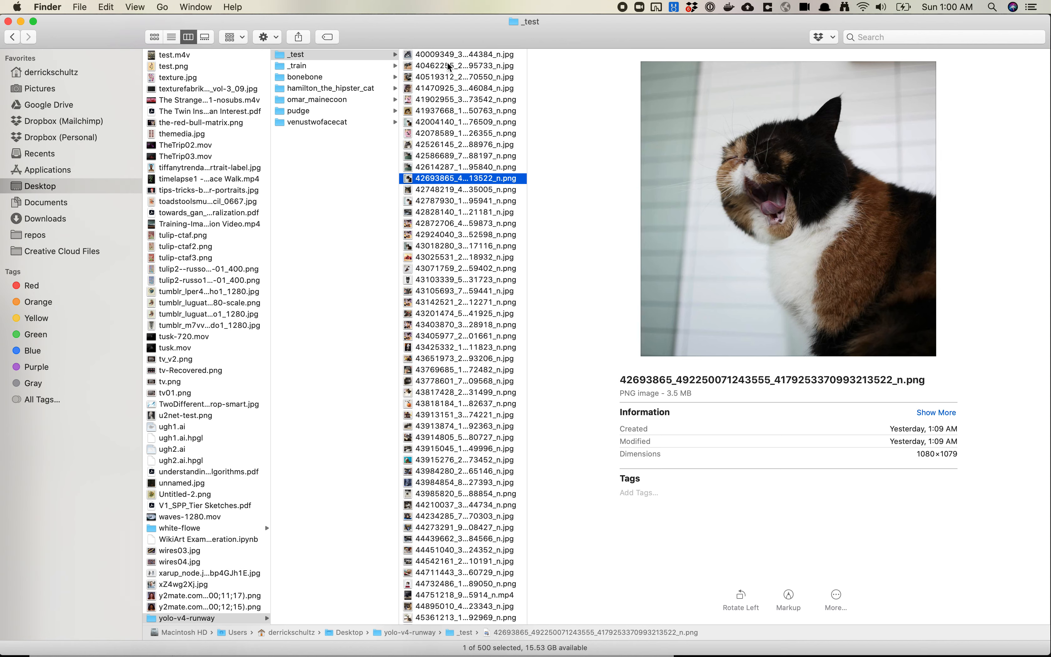
Step: Preview several cat photos in the _test folder, from the first images down to those whose names start with 106
{"action": "left_click", "coordinate": [462, 57]}
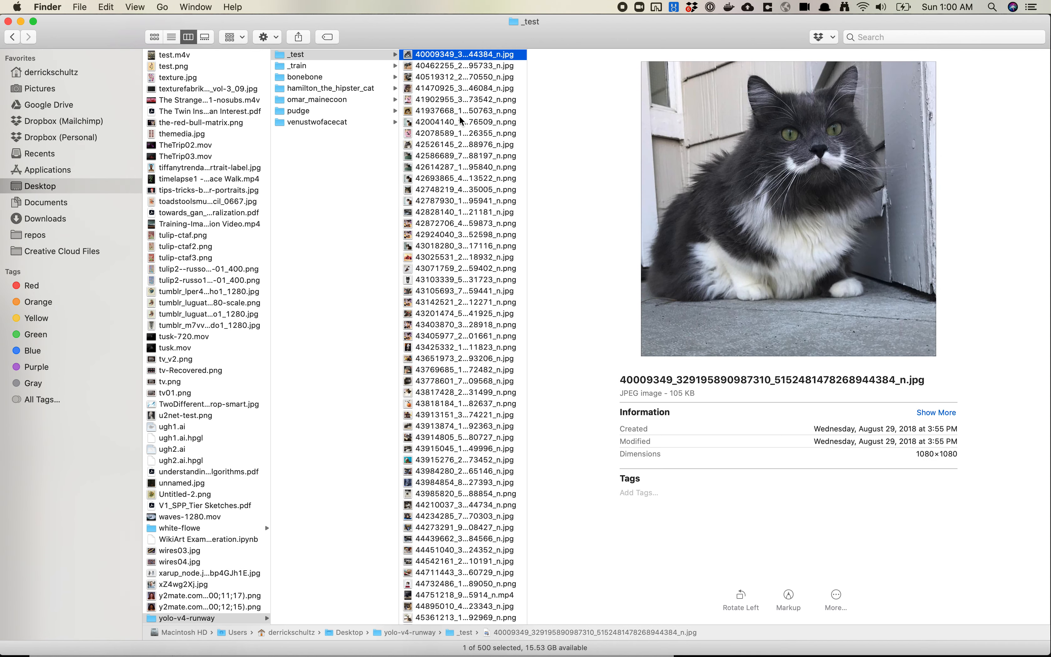
{"action": "left_click", "coordinate": [455, 162]}
{"action": "scroll", "coordinate": [455, 162], "scroll_direction": "down", "scroll_amount": 1}
{"action": "scroll", "coordinate": [455, 162], "scroll_direction": "down", "scroll_amount": 20}
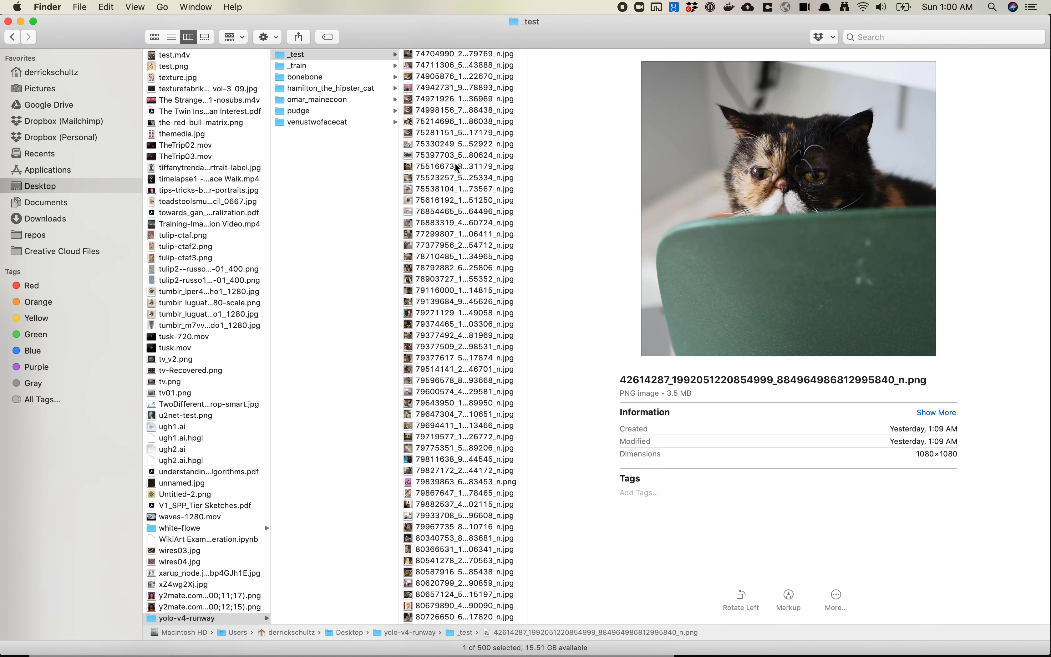
{"action": "scroll", "coordinate": [452, 254], "scroll_direction": "down", "scroll_amount": 15}
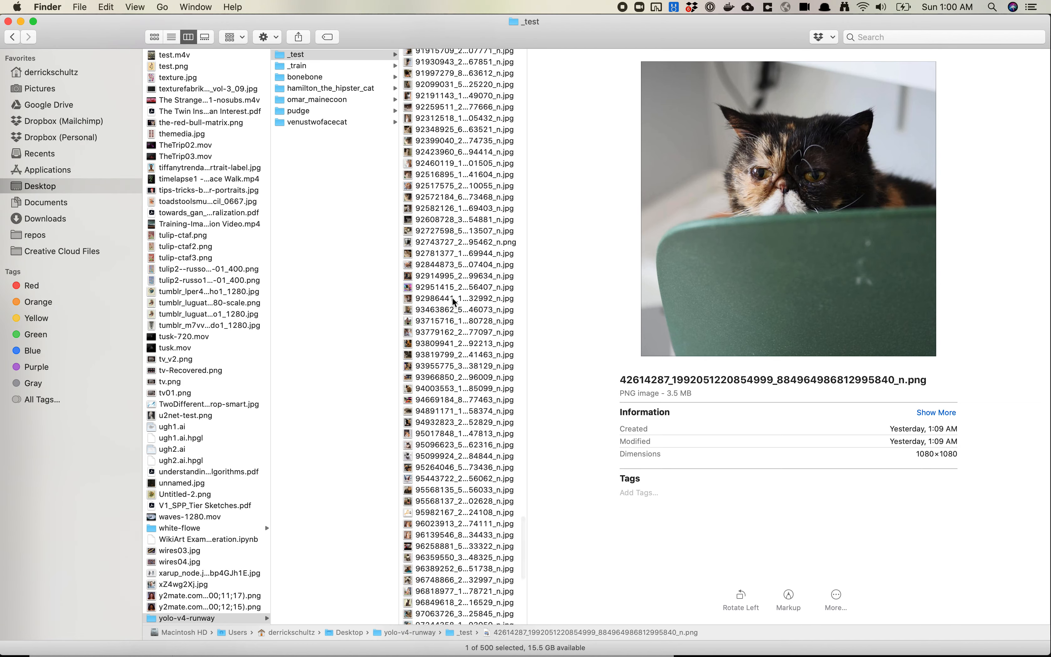
{"action": "scroll", "coordinate": [454, 300], "scroll_direction": "down", "scroll_amount": 15}
{"action": "left_click", "coordinate": [437, 404]}
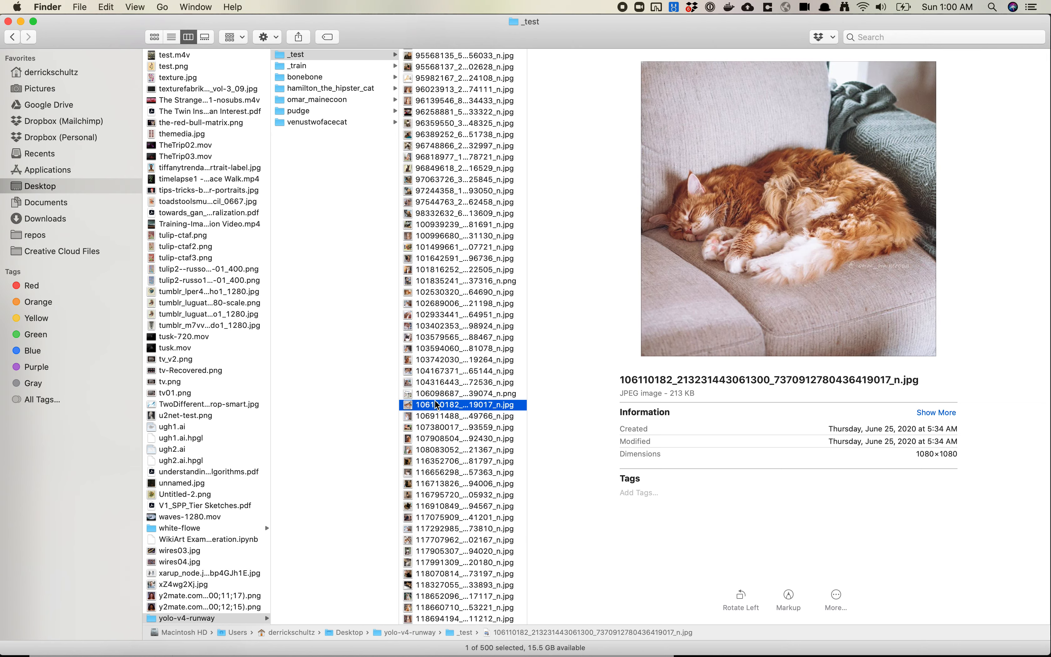
Step: Preview more cat photos farther up the _test folder, including images whose names start with 905, 904, 841, 843 and 844
{"action": "scroll", "coordinate": [460, 262], "scroll_direction": "up", "scroll_amount": 15}
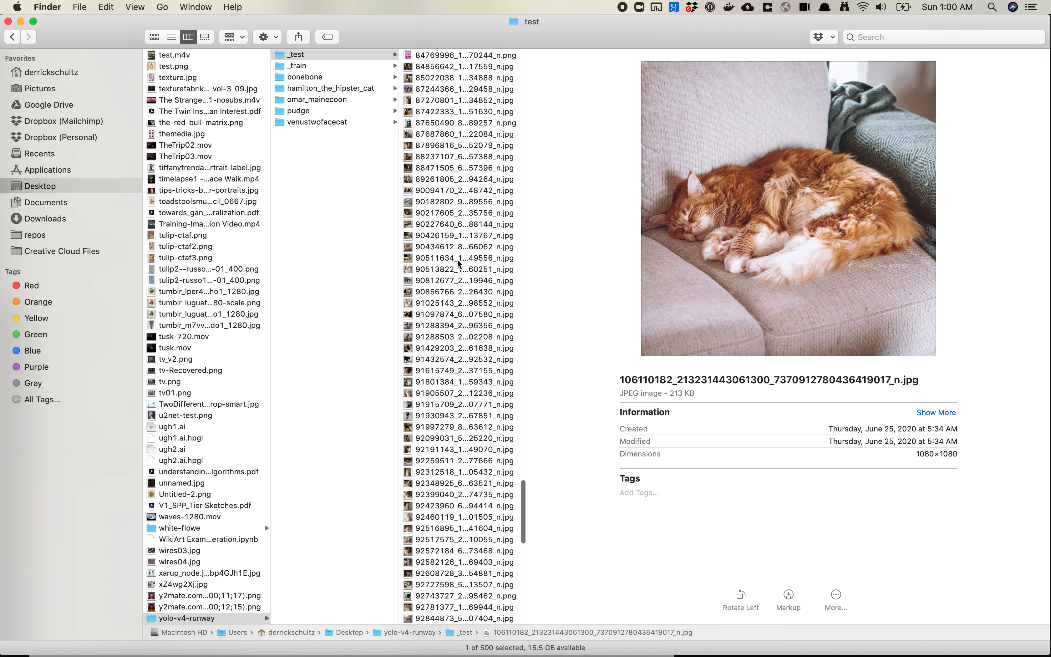
{"action": "left_click", "coordinate": [459, 259]}
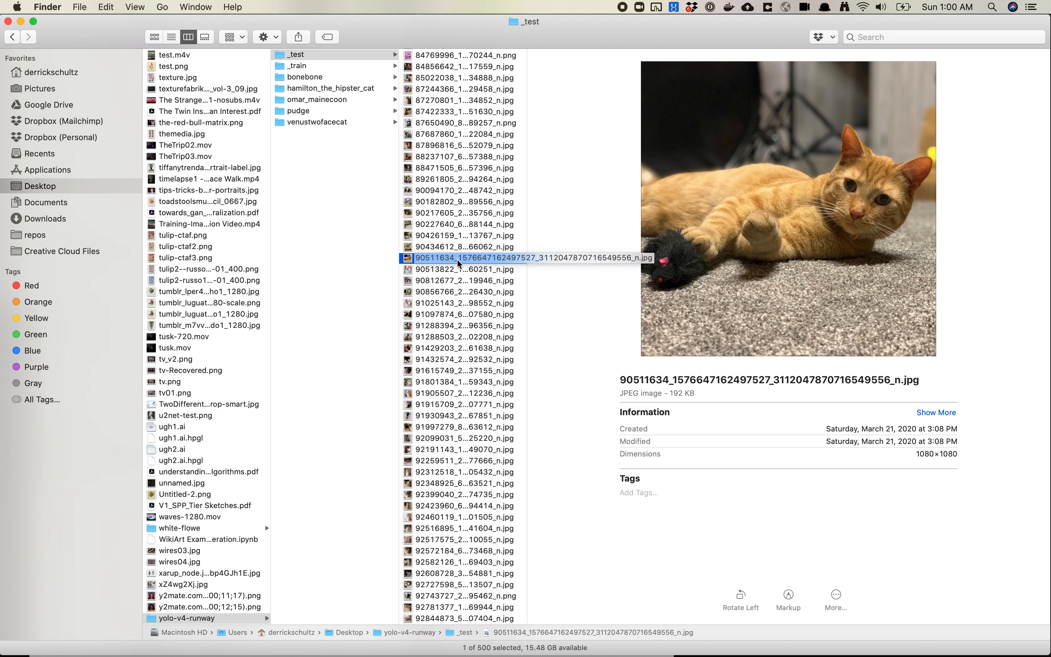
{"action": "left_click", "coordinate": [466, 247]}
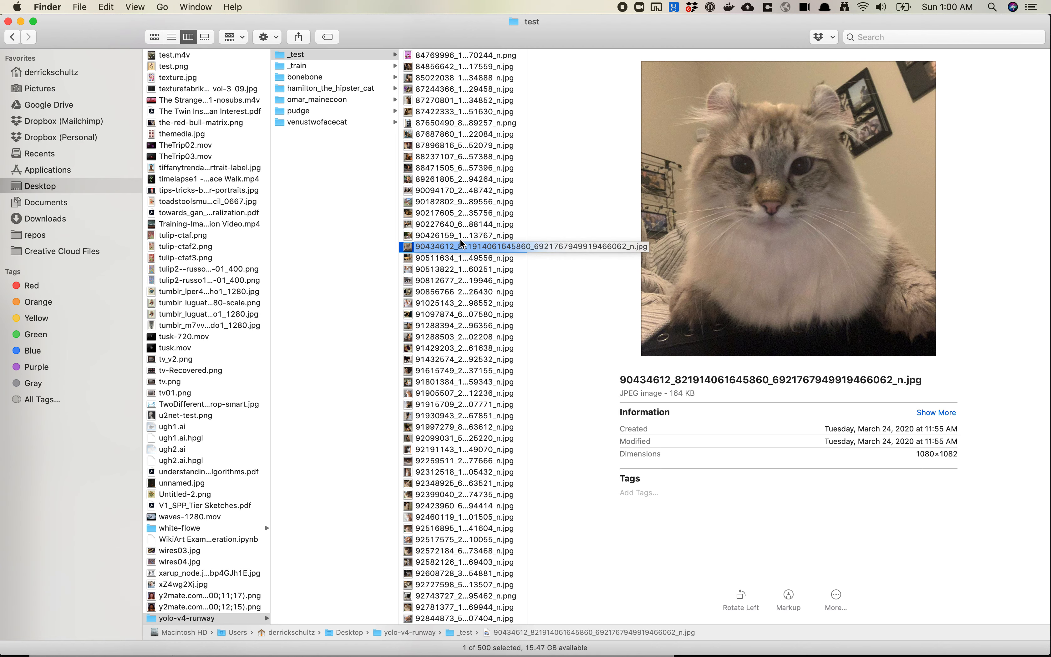
{"action": "left_click", "coordinate": [462, 233]}
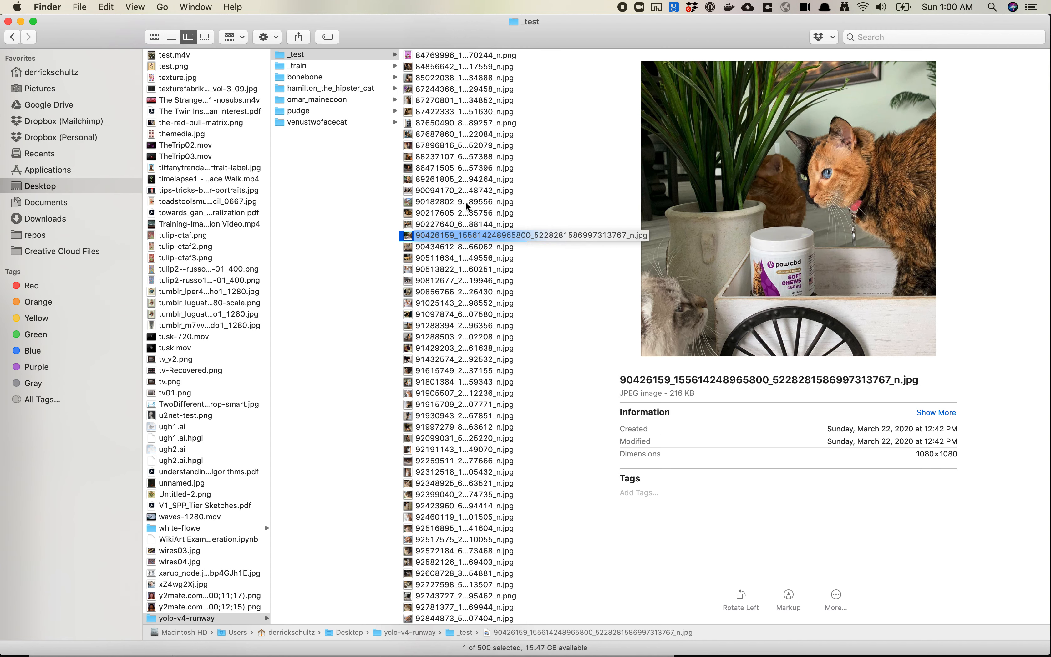
{"action": "scroll", "coordinate": [465, 203], "scroll_direction": "up", "scroll_amount": 5}
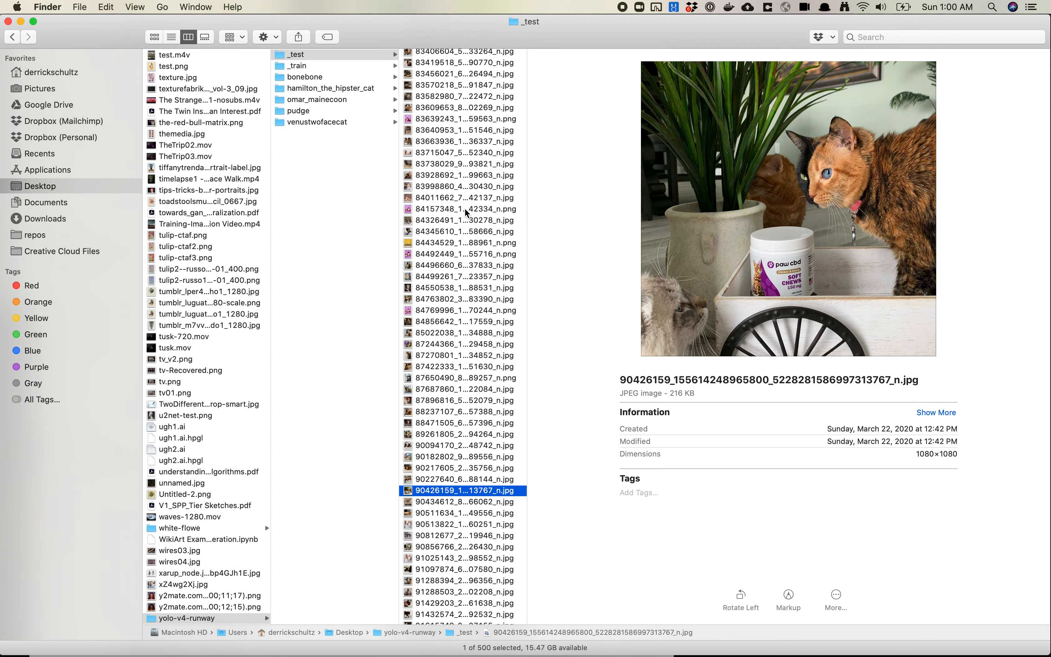
{"action": "left_click", "coordinate": [464, 201]}
{"action": "left_click", "coordinate": [463, 207]}
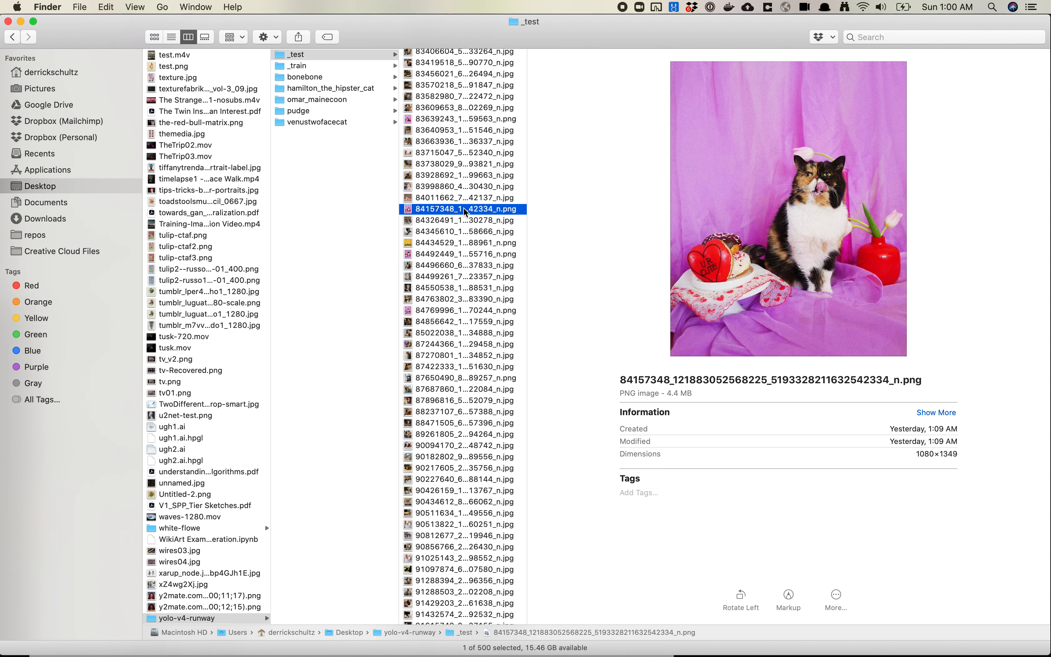
{"action": "left_click", "coordinate": [466, 221]}
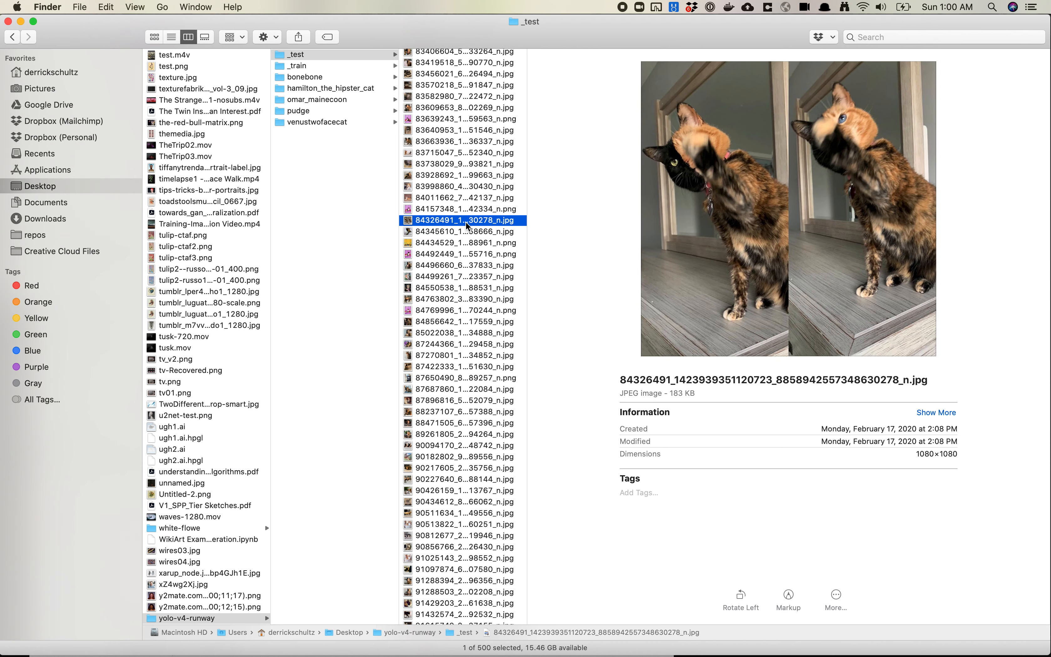
{"action": "left_click", "coordinate": [465, 243]}
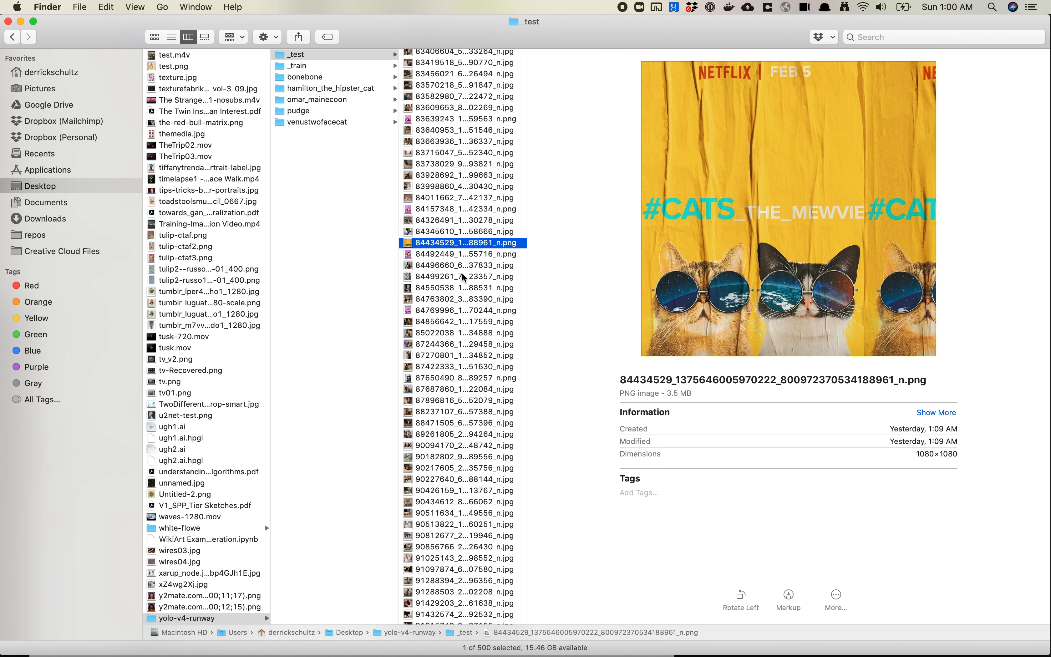
{"action": "scroll", "coordinate": [462, 272], "scroll_direction": "up", "scroll_amount": 15}
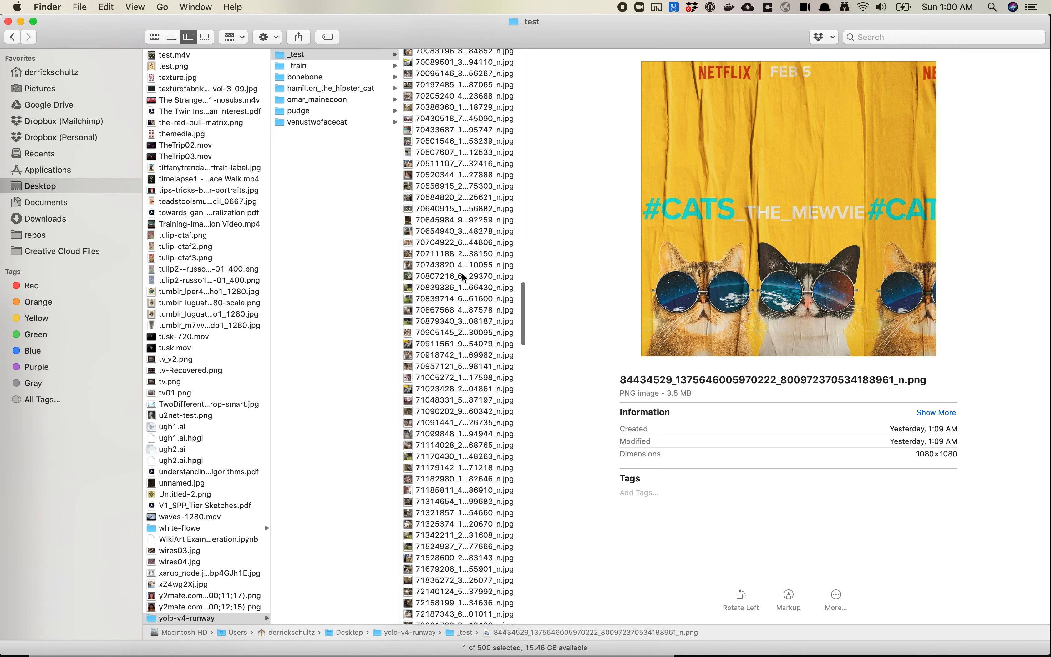
{"action": "scroll", "coordinate": [462, 271], "scroll_direction": "up", "scroll_amount": 20}
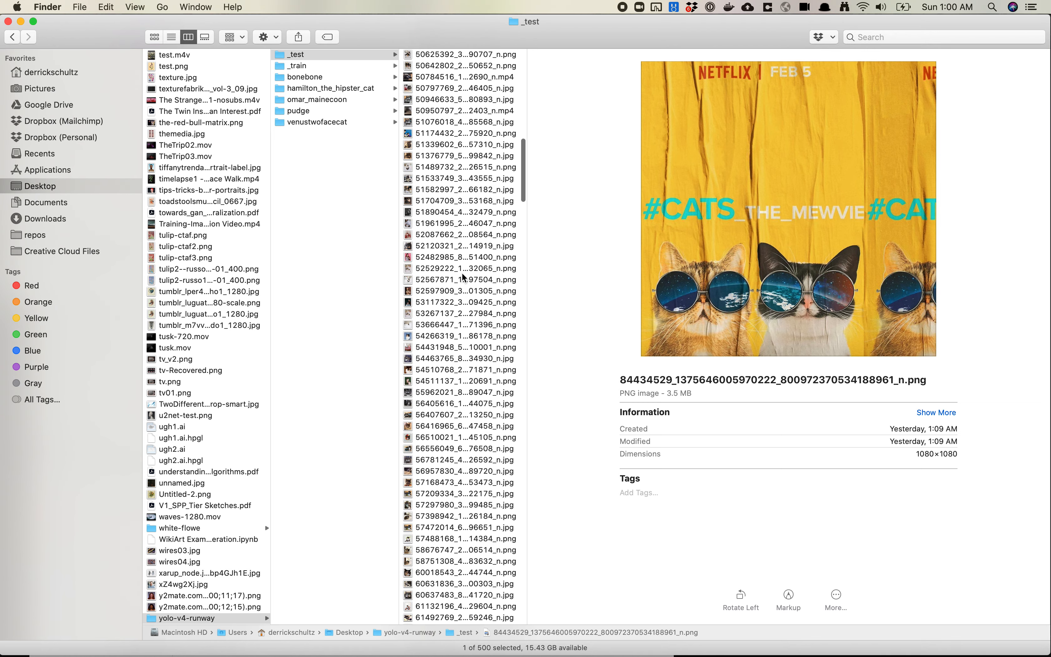
Step: Switch back to Runway and open the image and video export options for the trained model
{"action": "key", "text": "super+Tab"}
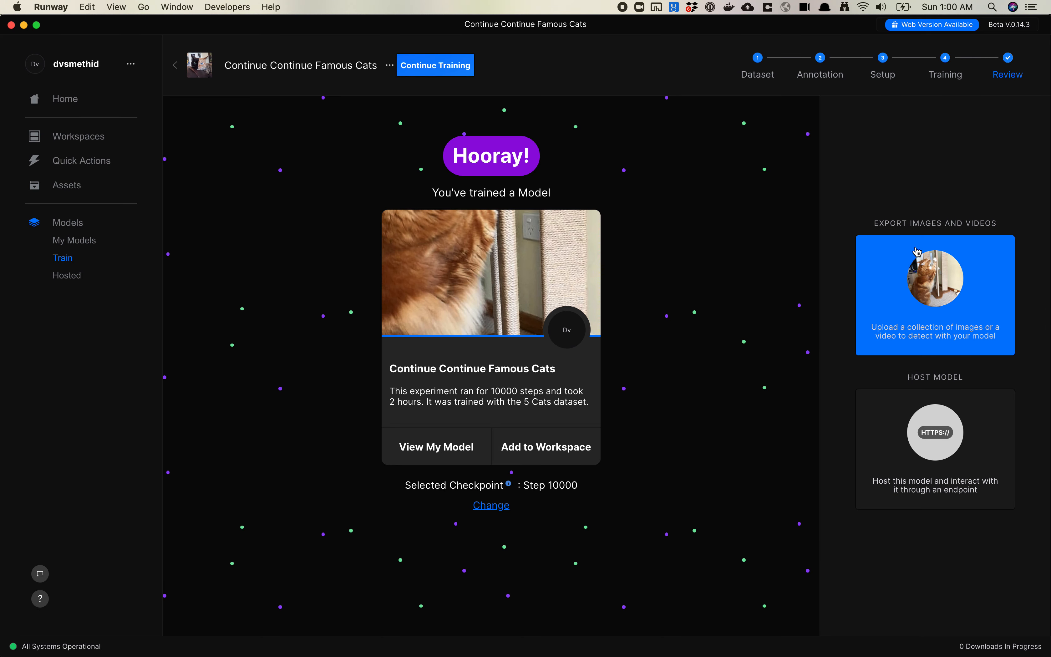
{"action": "left_click", "coordinate": [934, 279]}
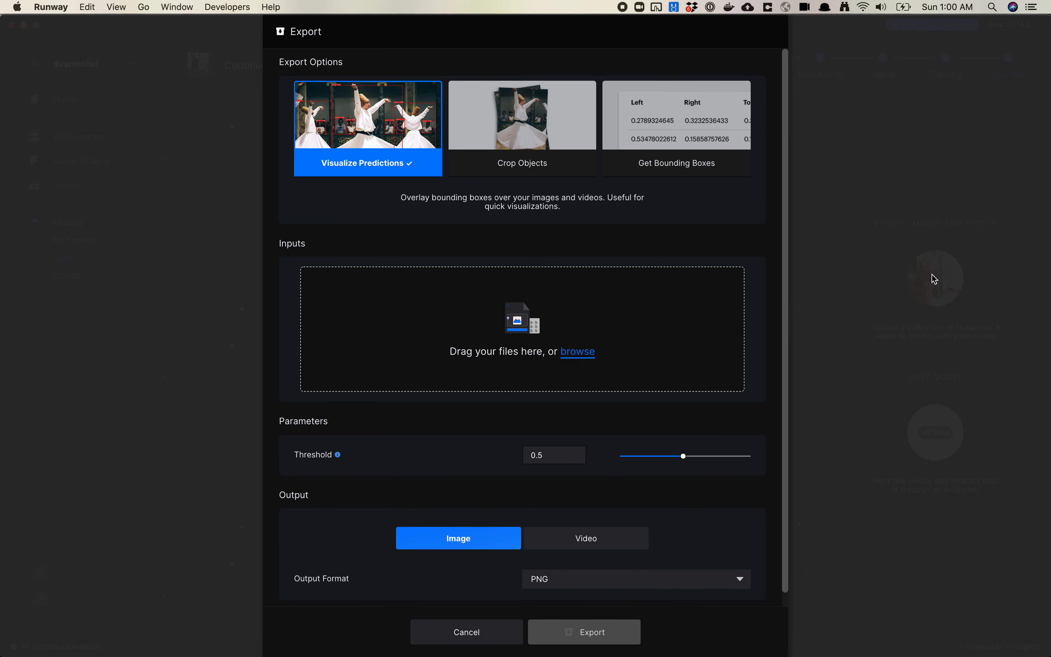